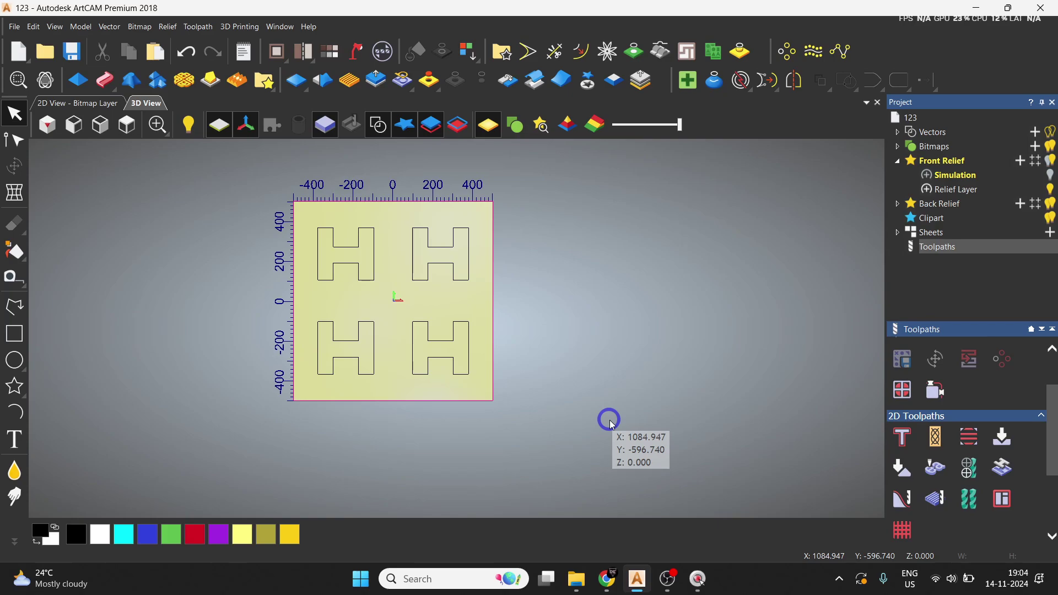
# Select the upper-left H vector and start a 2D Area Clearance toolpath for it with a finish depth of 20 mm.
pyautogui.scroll(3, 365, 243)
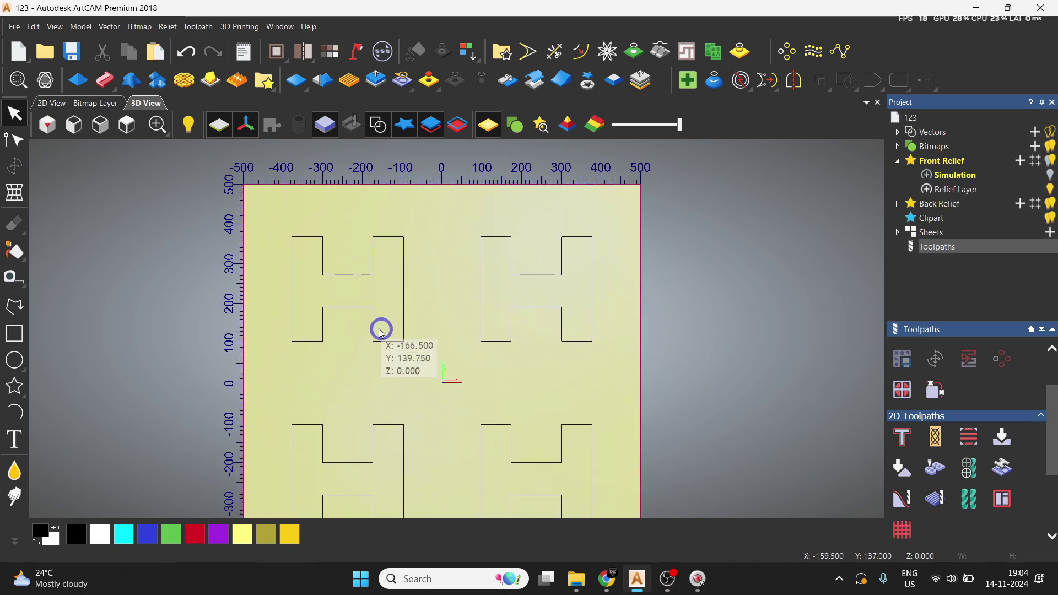
pyautogui.click(349, 275)
pyautogui.click(558, 275)
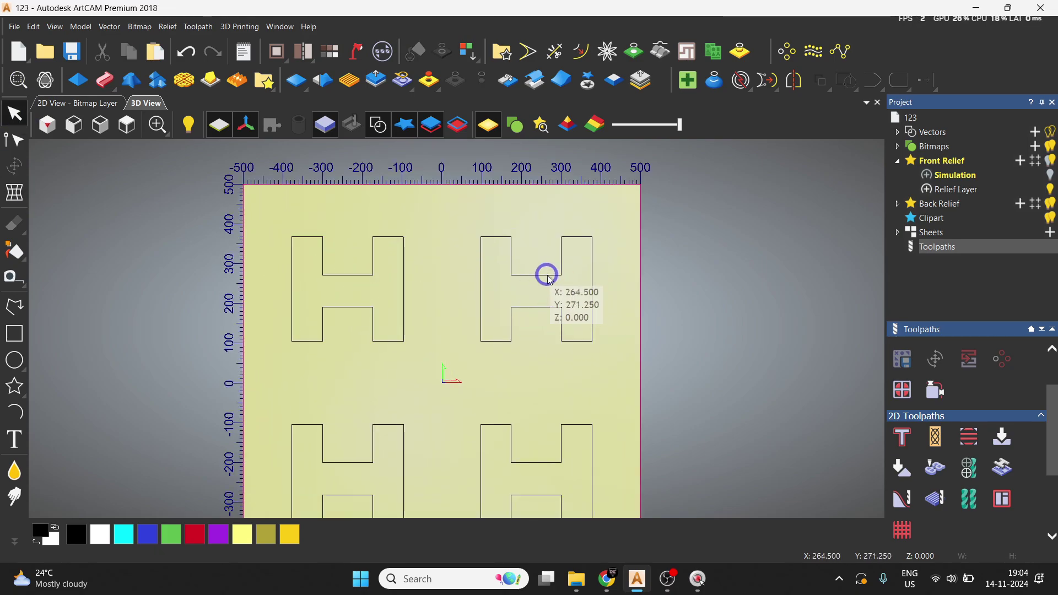
pyautogui.click(373, 458)
pyautogui.click(531, 465)
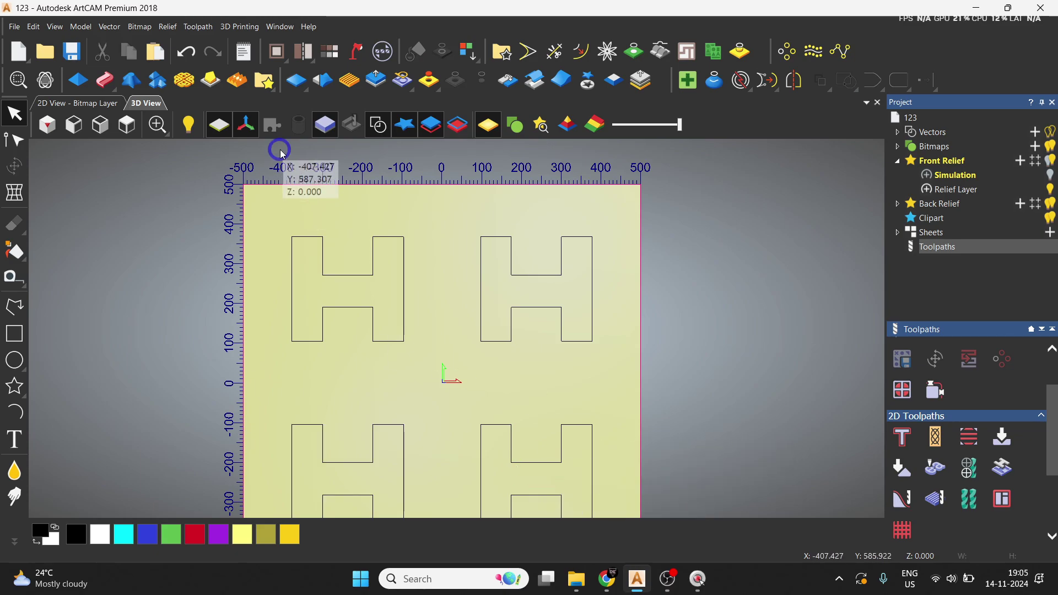
pyautogui.moveTo(272, 223); pyautogui.dragTo(444, 399)
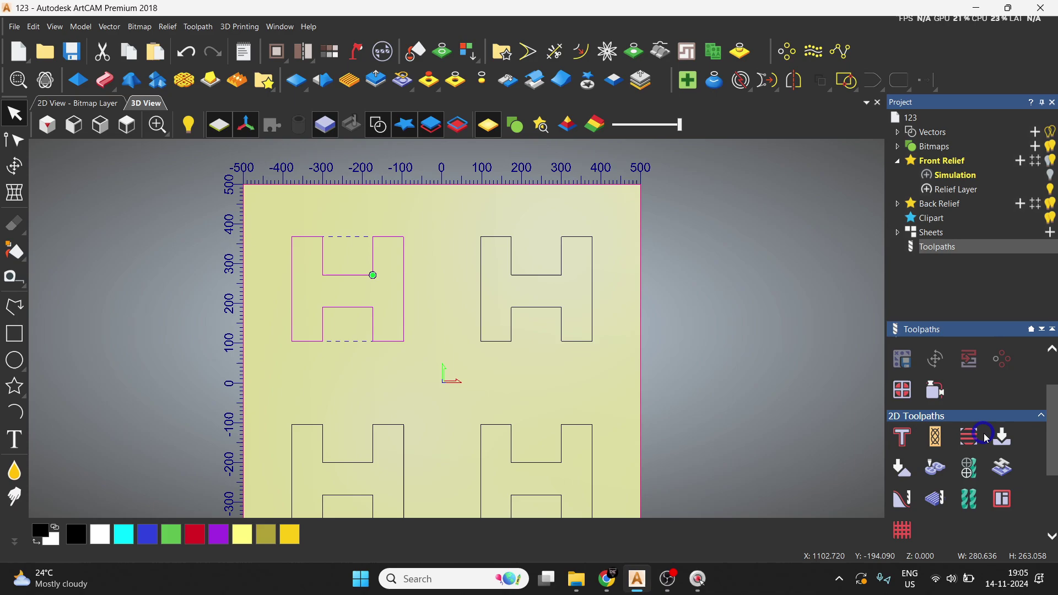
pyautogui.click(983, 439)
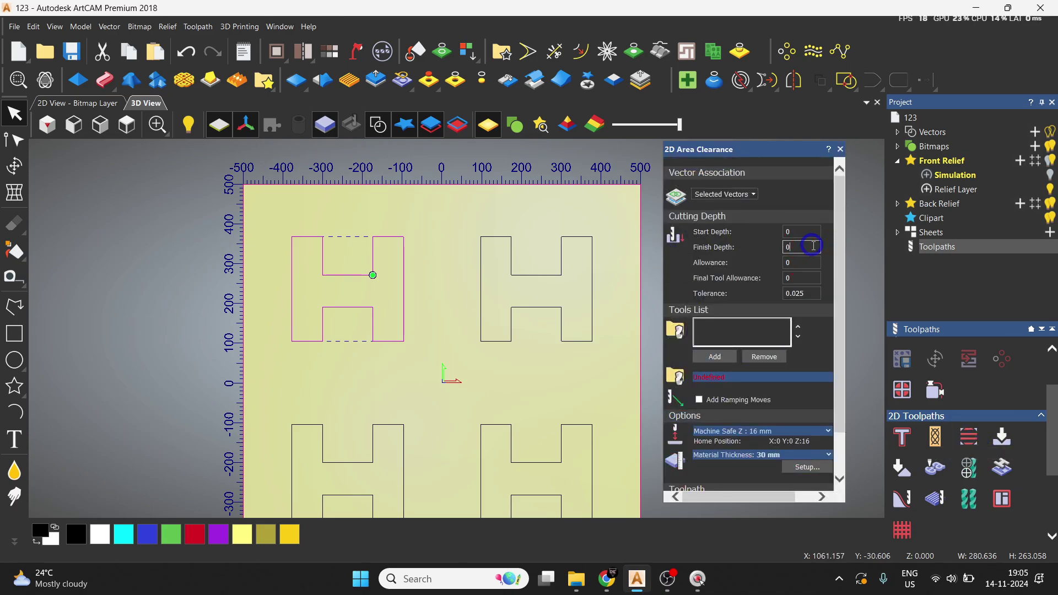
pyautogui.press('BackSpace')
pyautogui.write('20')
# Add the Wood or Plastic End Mill 5 mm to the area clearance tools list and calculate the toolpath for the upper-left H.
pyautogui.click(714, 356)
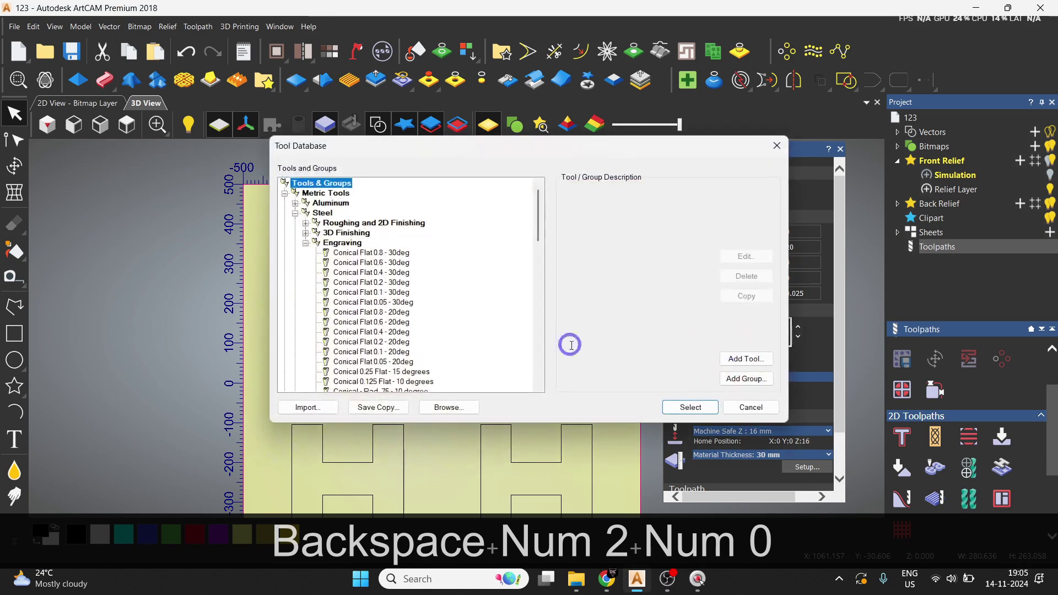
pyautogui.scroll(-5, 414, 314)
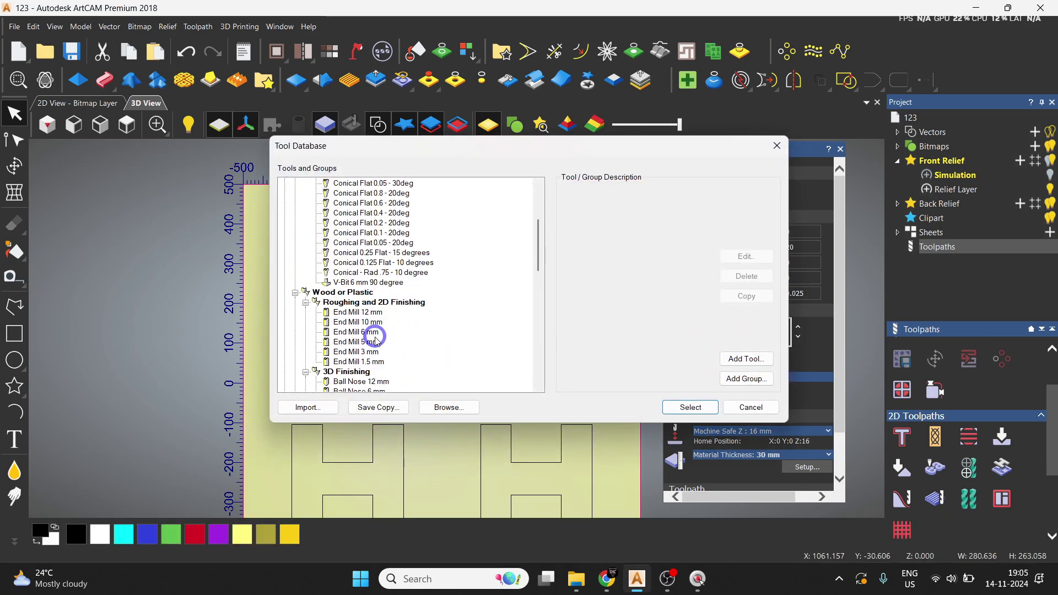
pyautogui.click(358, 341)
pyautogui.click(692, 407)
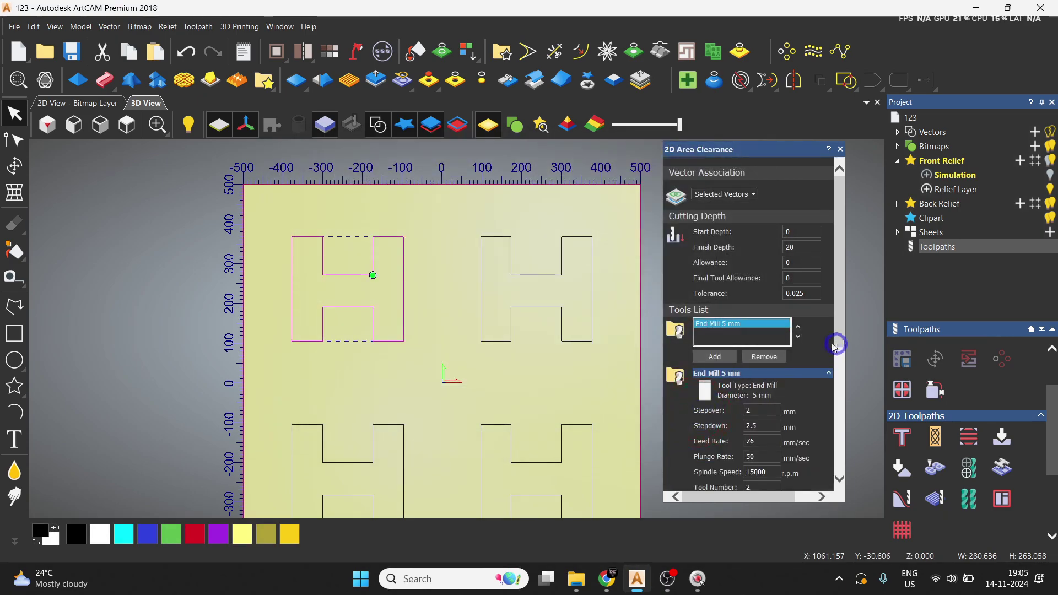
pyautogui.scroll(-5, 793, 430)
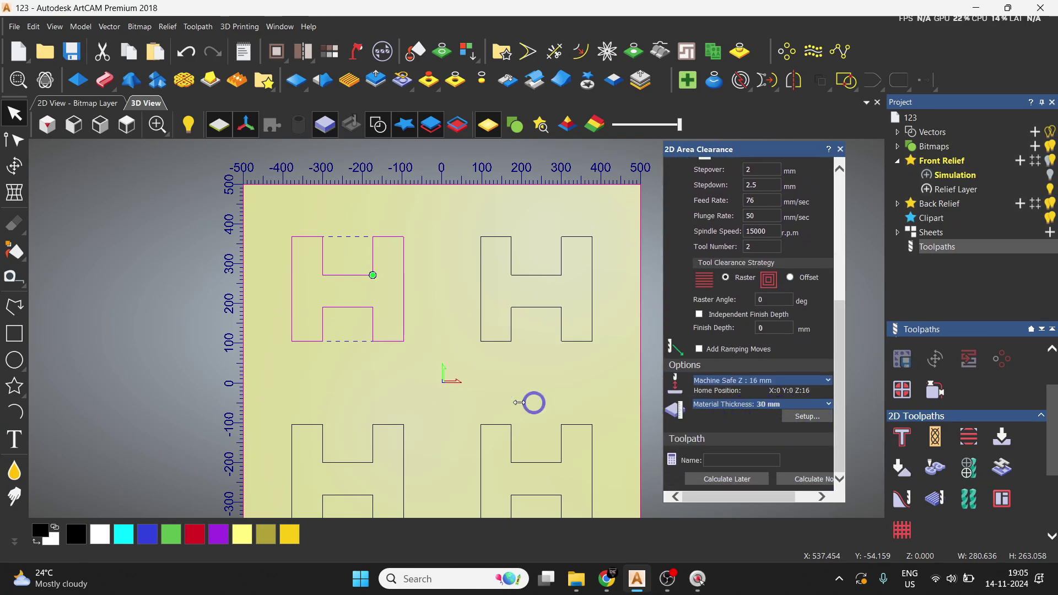
pyautogui.click(809, 479)
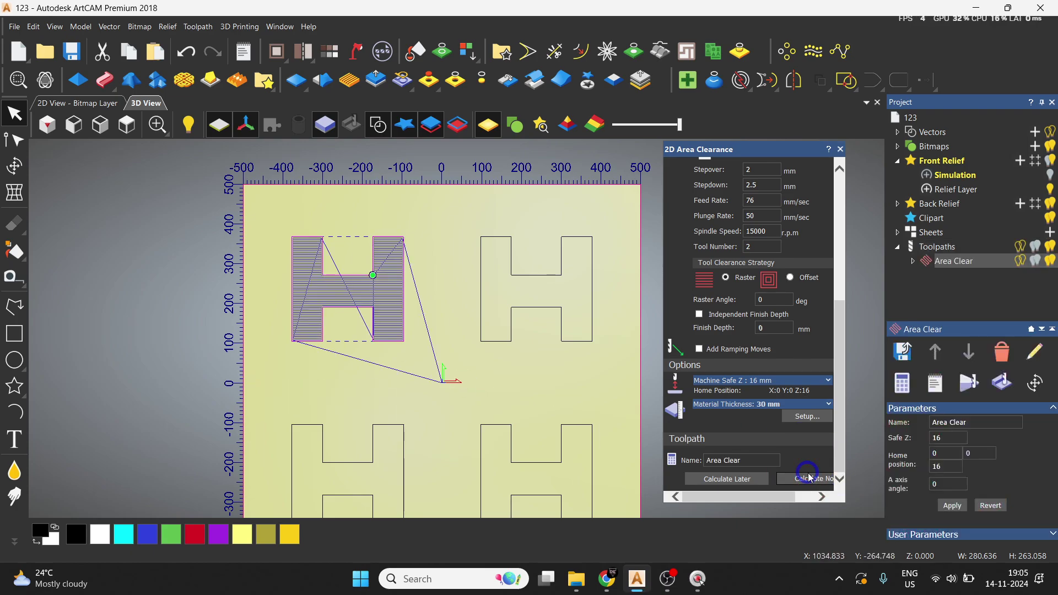
pyautogui.click(841, 149)
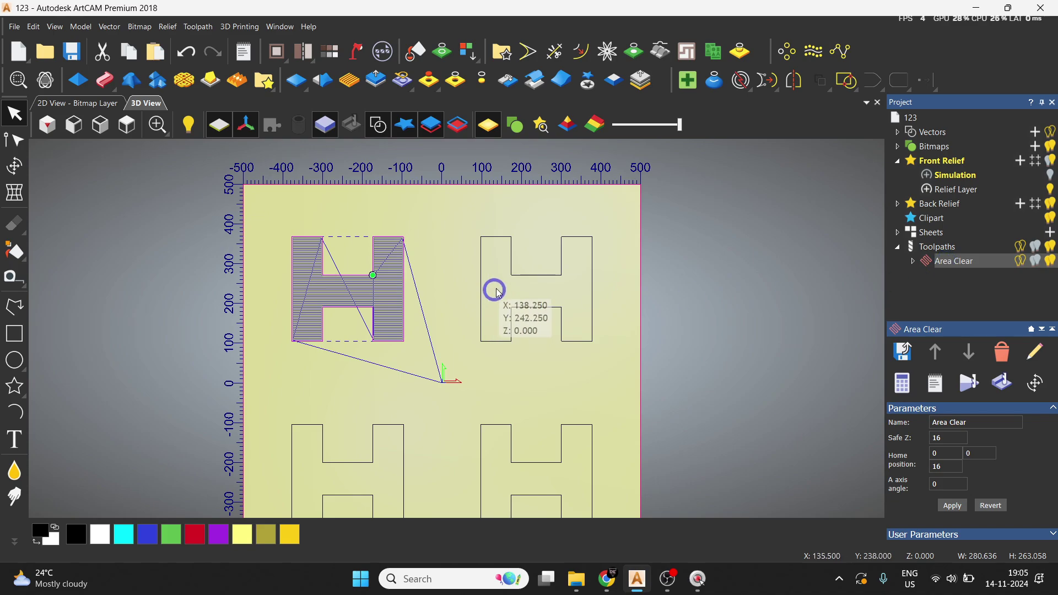
# Select the upper-right H vector and start an outside Profiling toolpath for it with a finish depth of 20 mm.
pyautogui.click(514, 272)
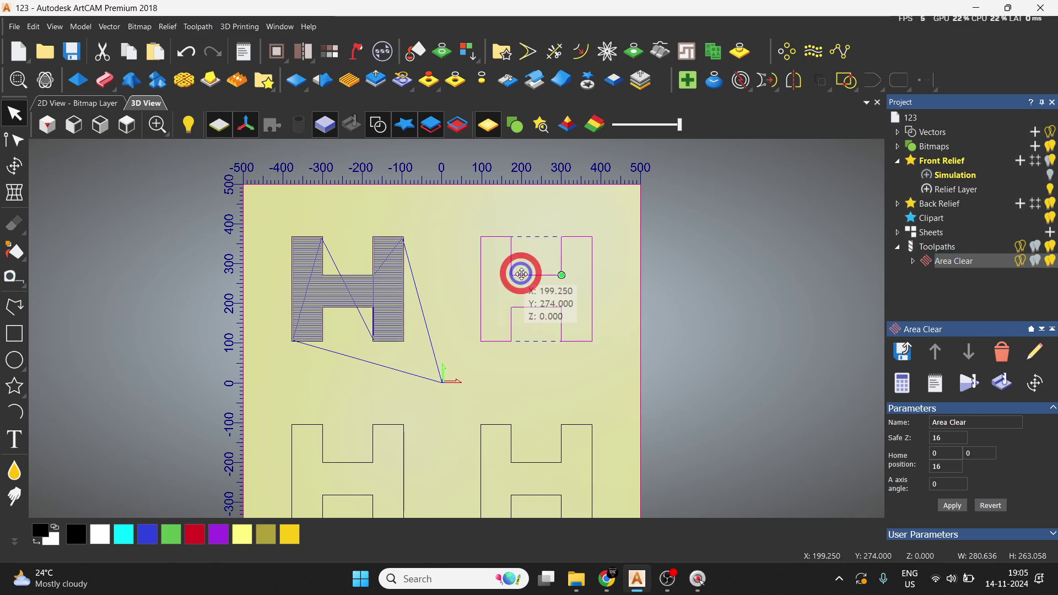
pyautogui.click(939, 246)
pyautogui.scroll(-1, 968, 421)
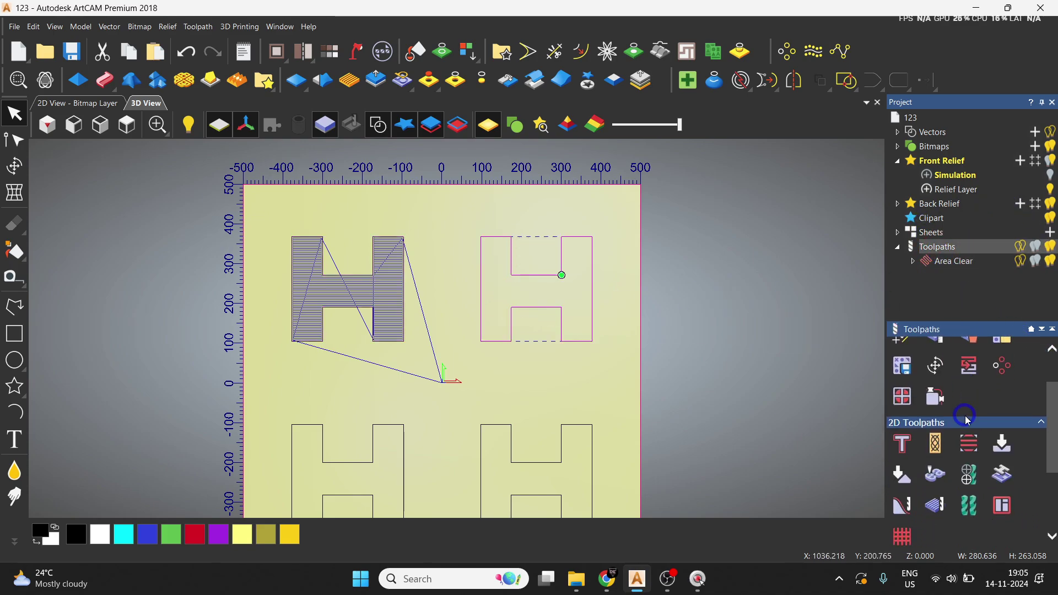
pyautogui.scroll(-1, 968, 421)
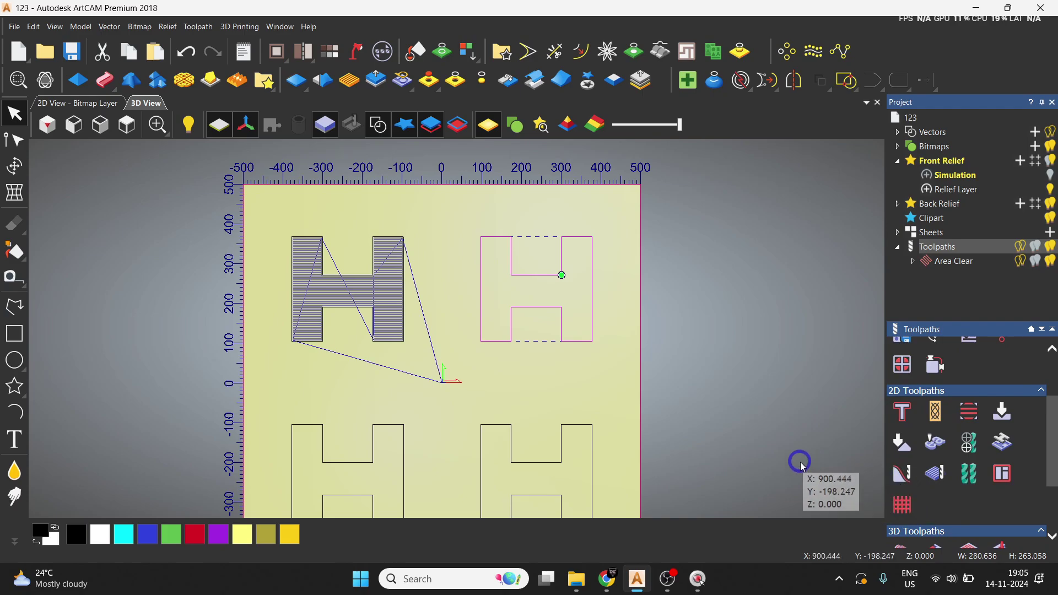
pyautogui.click(905, 417)
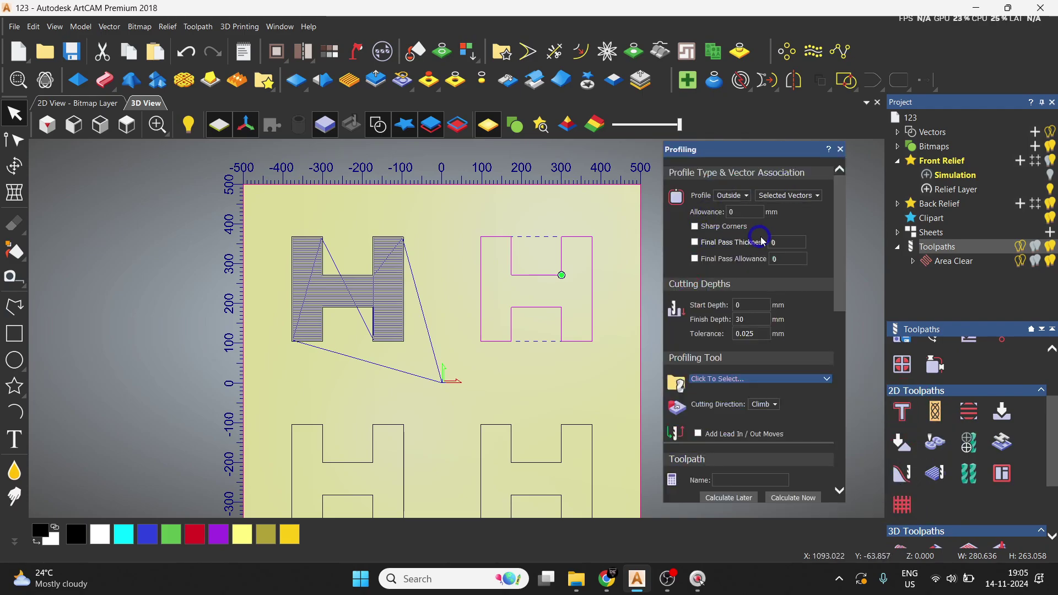
pyautogui.click(760, 320)
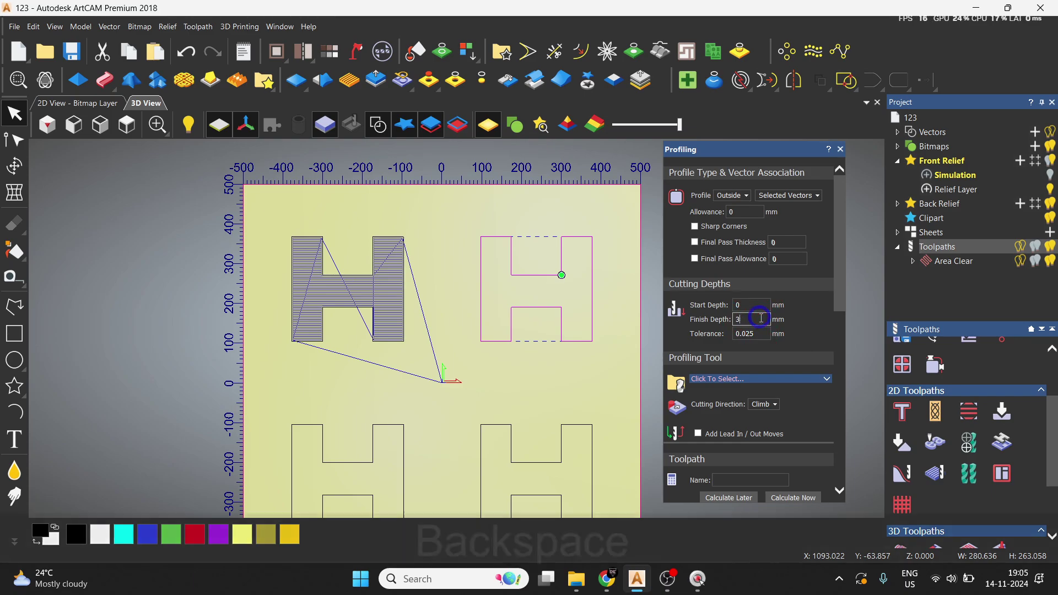
pyautogui.press('BackSpace')
pyautogui.press('BackSpace')
pyautogui.press('BackSpace')
pyautogui.write('20')
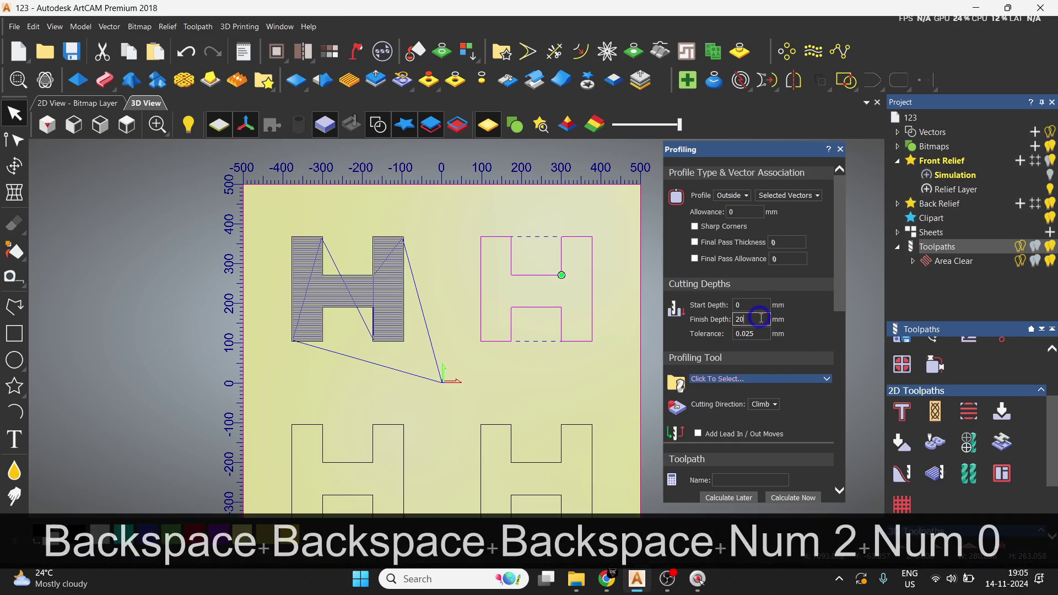
# Assign the Wood or Plastic End Mill 5 mm as the profiling tool.
pyautogui.click(772, 380)
pyautogui.scroll(-2, 484, 323)
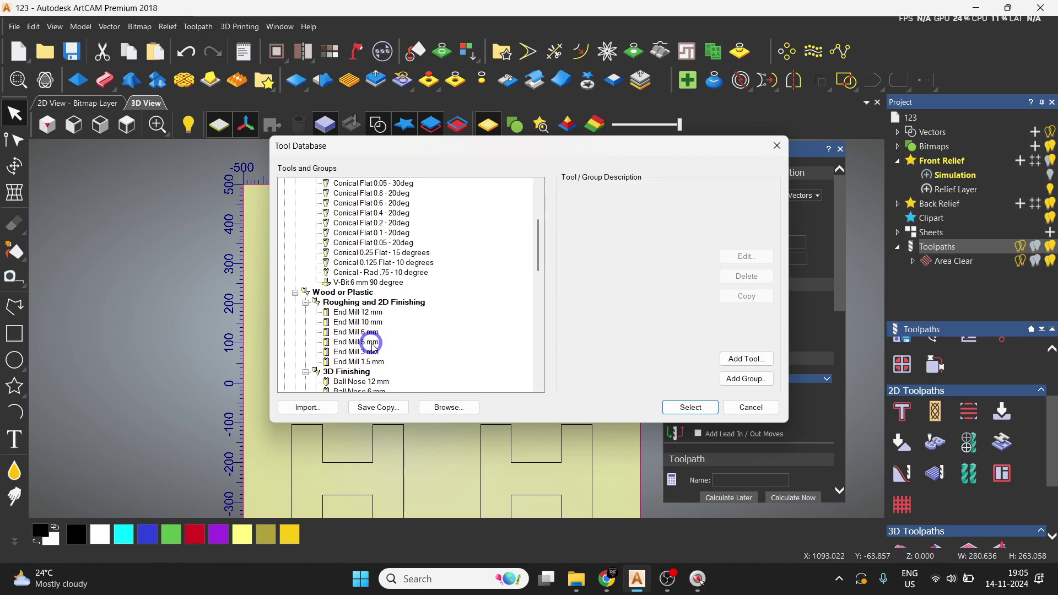
pyautogui.click(372, 342)
pyautogui.click(690, 407)
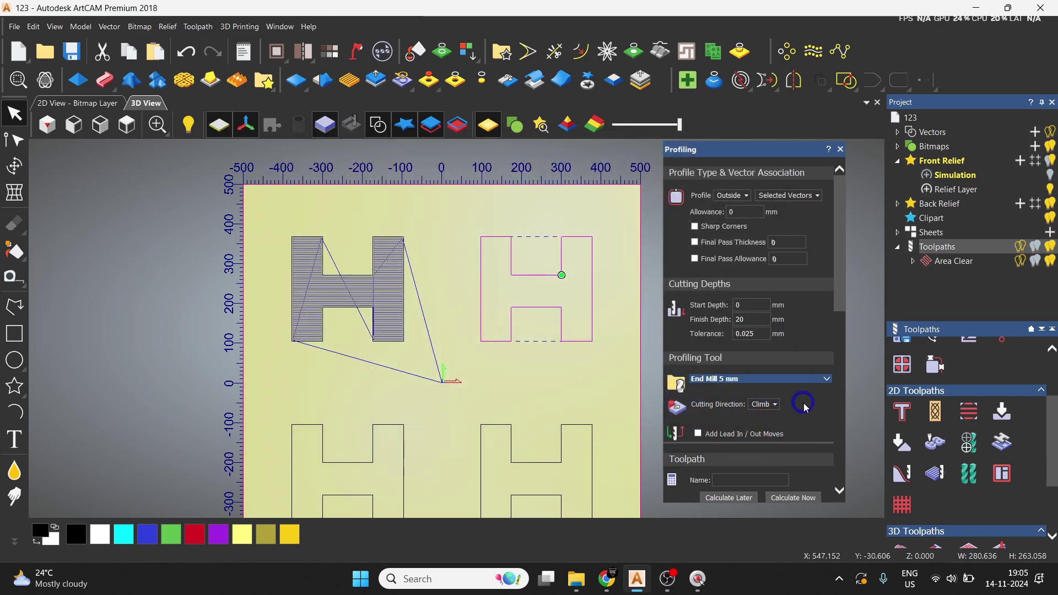
# Review the profiling settings, calculate the outside profile toolpath for the upper-right H and close the dialog.
pyautogui.scroll(-10, 805, 408)
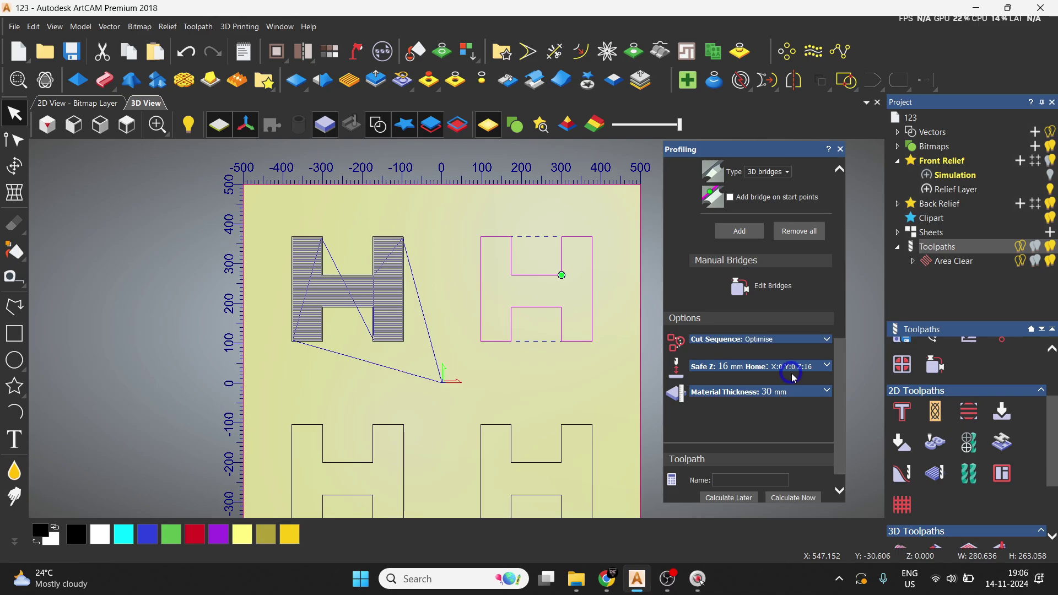
pyautogui.scroll(10, 713, 297)
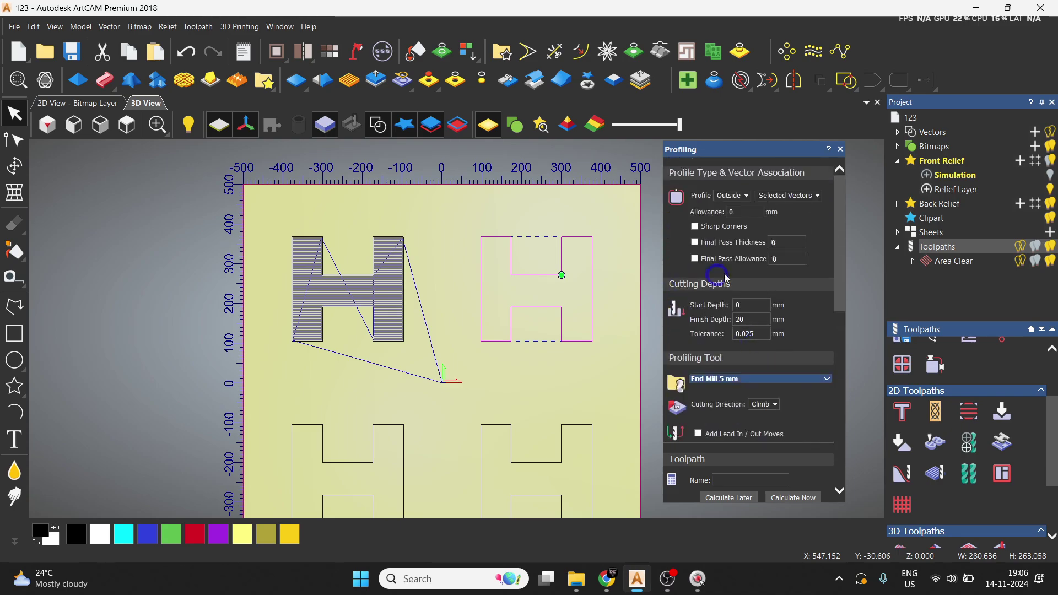
pyautogui.scroll(-9, 762, 285)
pyautogui.scroll(8, 791, 401)
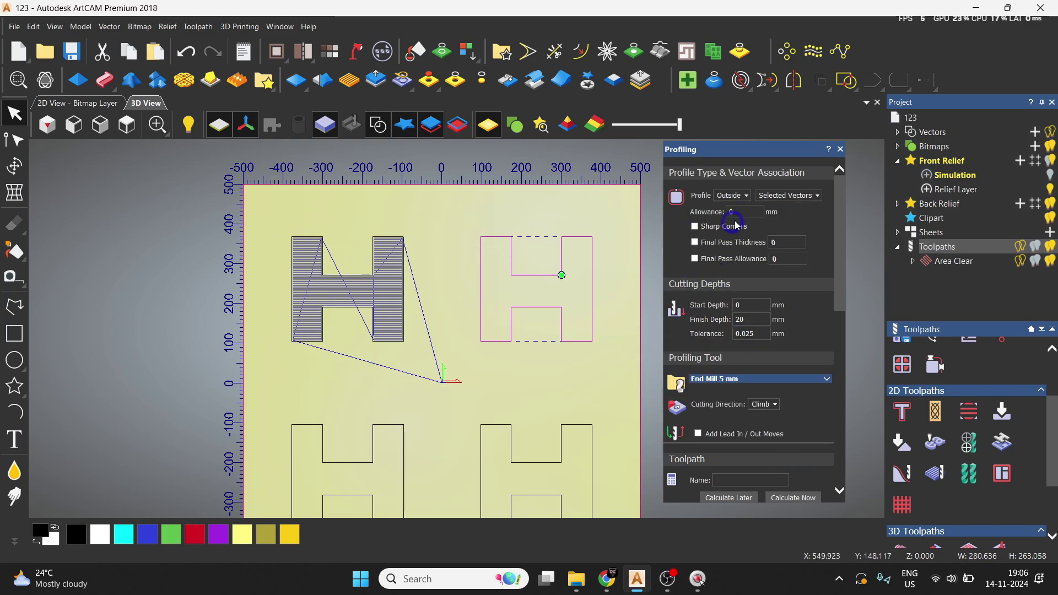
pyautogui.scroll(-8, 798, 406)
pyautogui.click(799, 497)
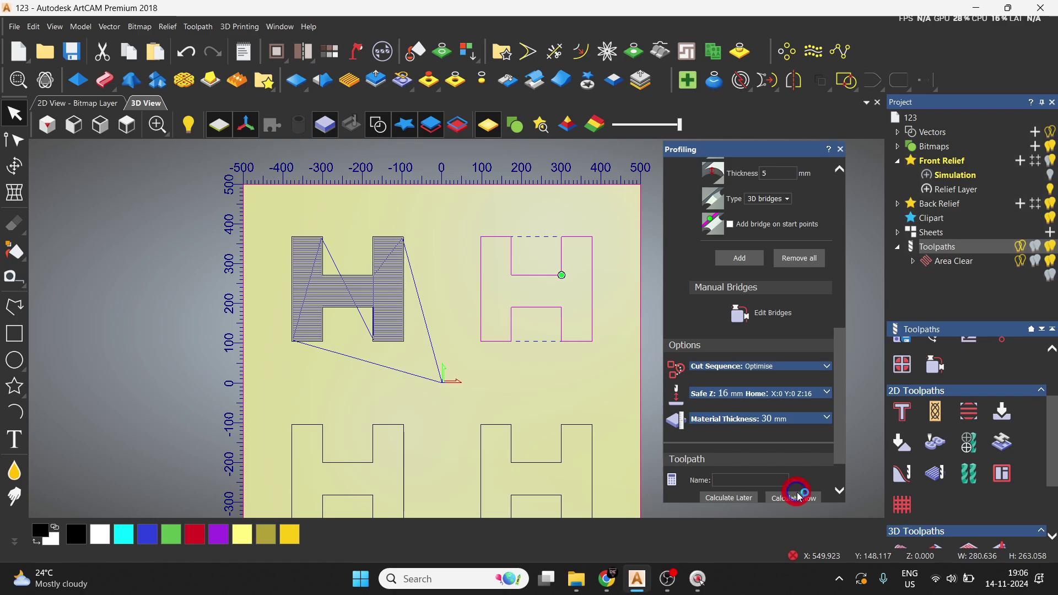
pyautogui.click(840, 149)
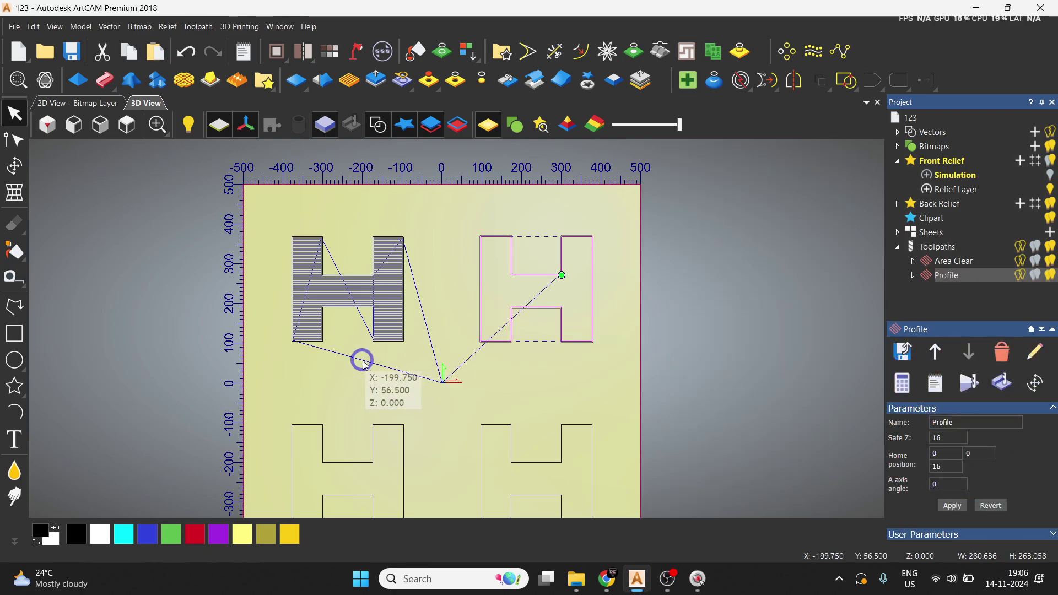
# Select the lower-left H vector and start a V-Bit Carving toolpath for it.
pyautogui.scroll(-2, 434, 373)
pyautogui.moveTo(334, 384); pyautogui.dragTo(439, 472)
pyautogui.click(936, 246)
pyautogui.scroll(-3, 980, 440)
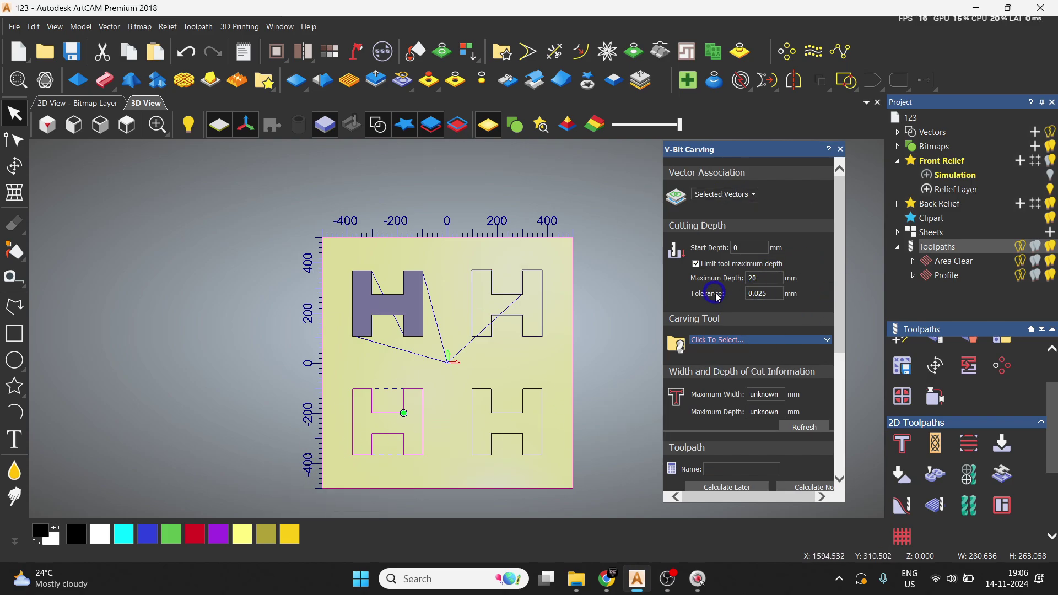
# Assign the Ball Nose 6 mm from the Wood or Plastic 3D Finishing group as the carving tool.
pyautogui.click(770, 341)
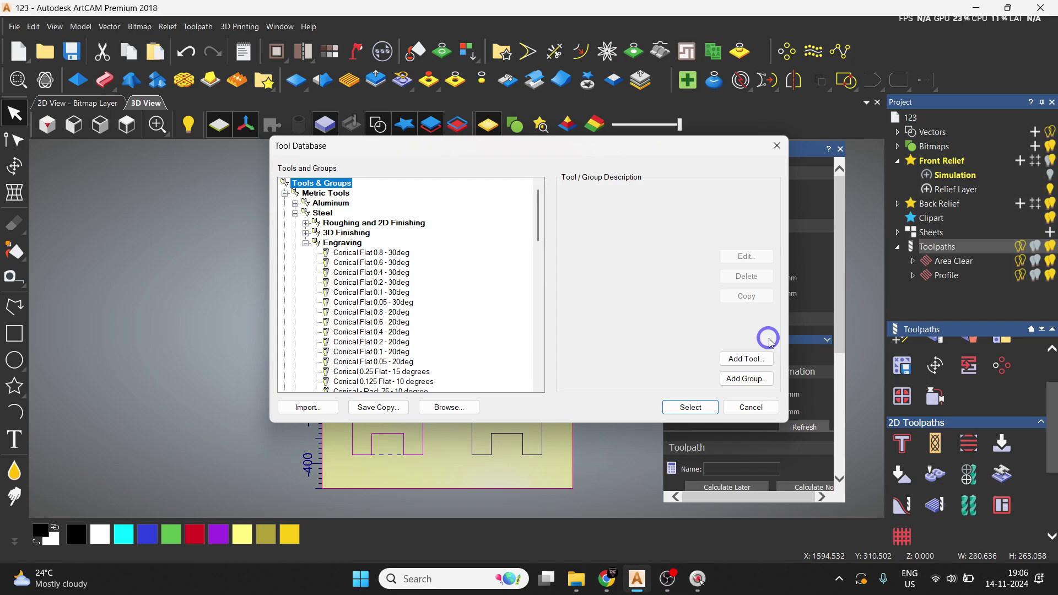
pyautogui.scroll(-7, 502, 349)
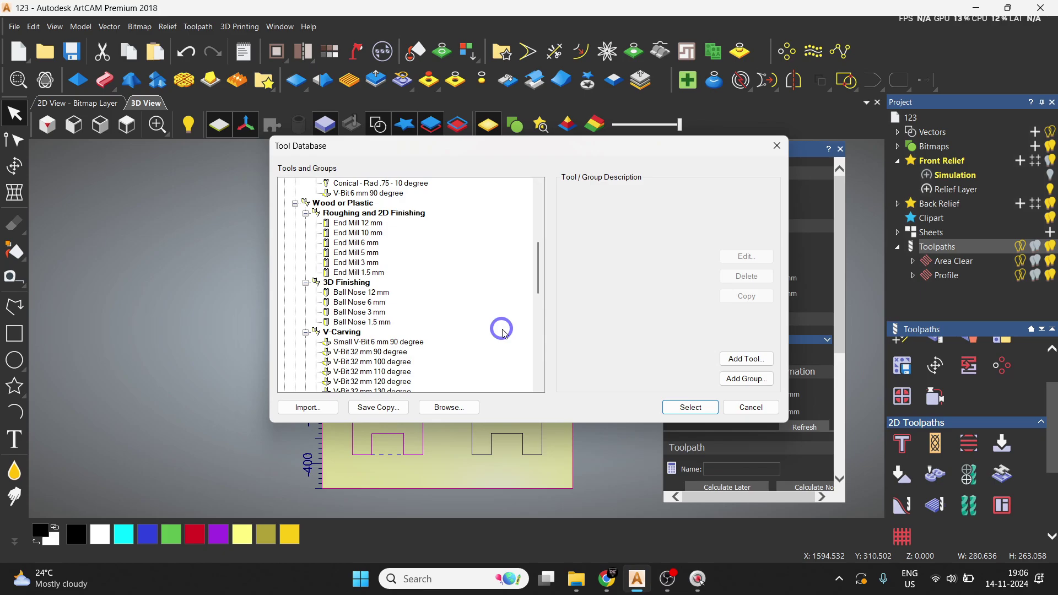
pyautogui.click(372, 303)
pyautogui.click(699, 407)
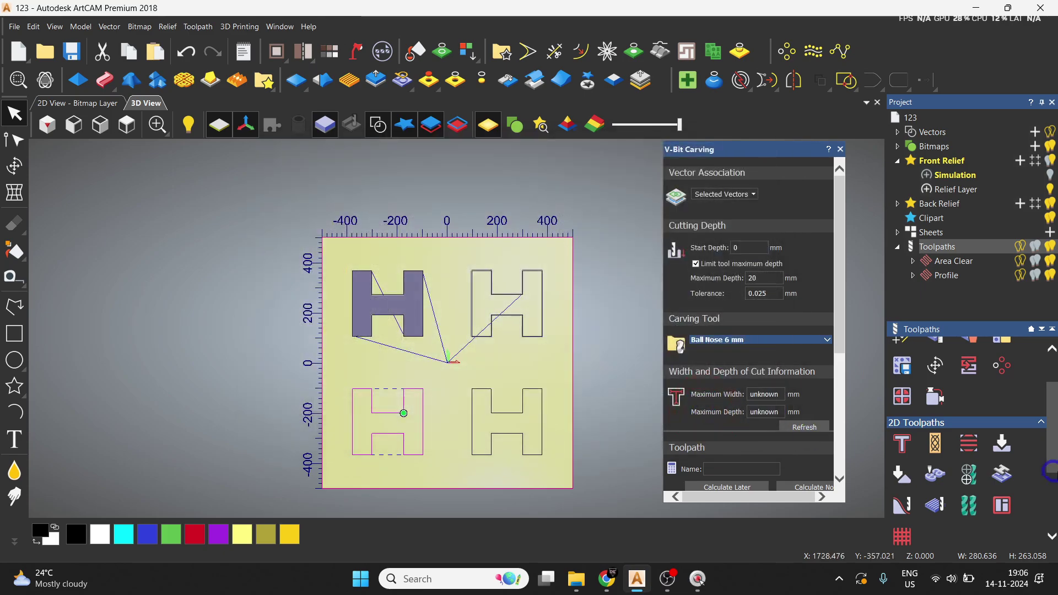
# Refresh the width and depth of cut information and calculate the V-bit carving toolpath for the lower-left H without a roughing tool.
pyautogui.scroll(-3, 750, 330)
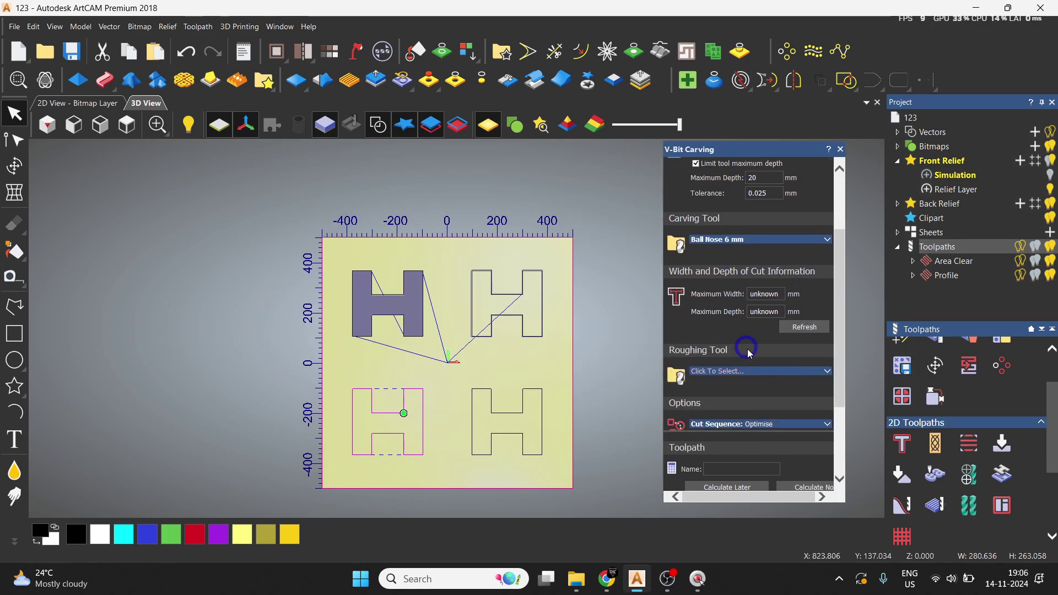
pyautogui.click(804, 327)
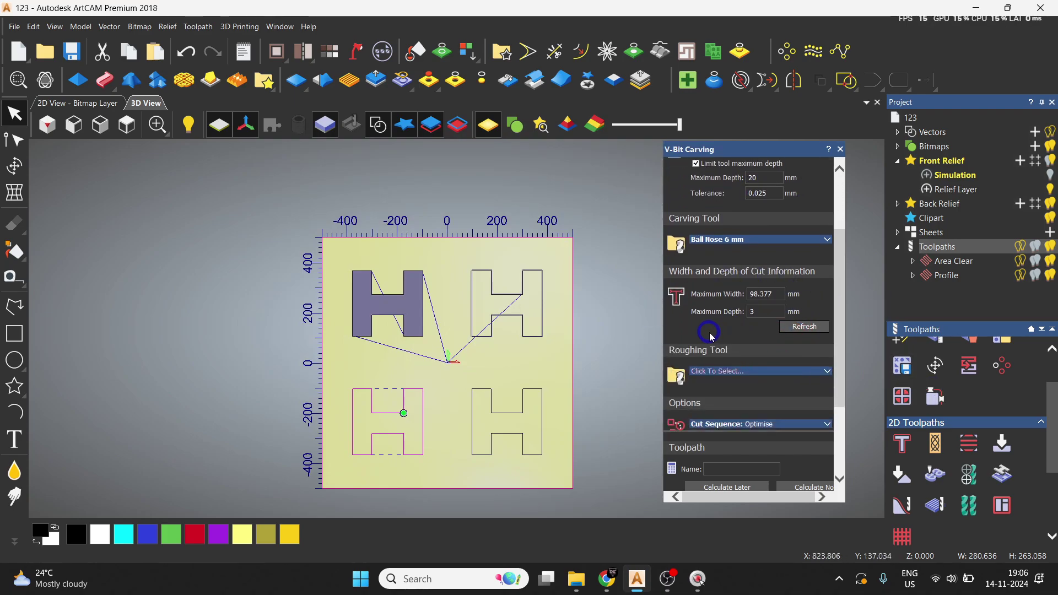
pyautogui.scroll(3, 750, 345)
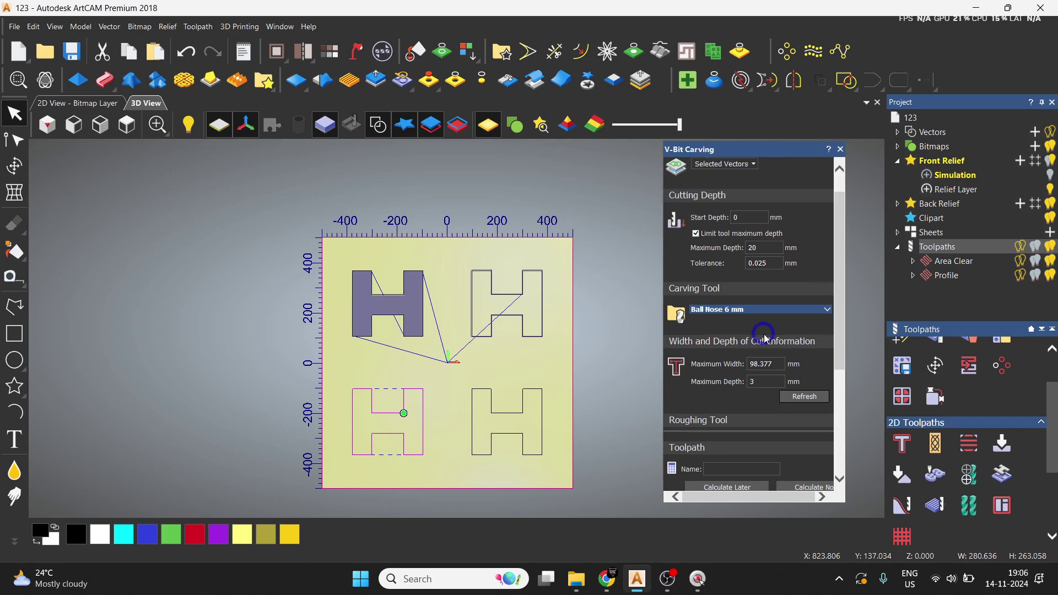
pyautogui.scroll(-3, 810, 325)
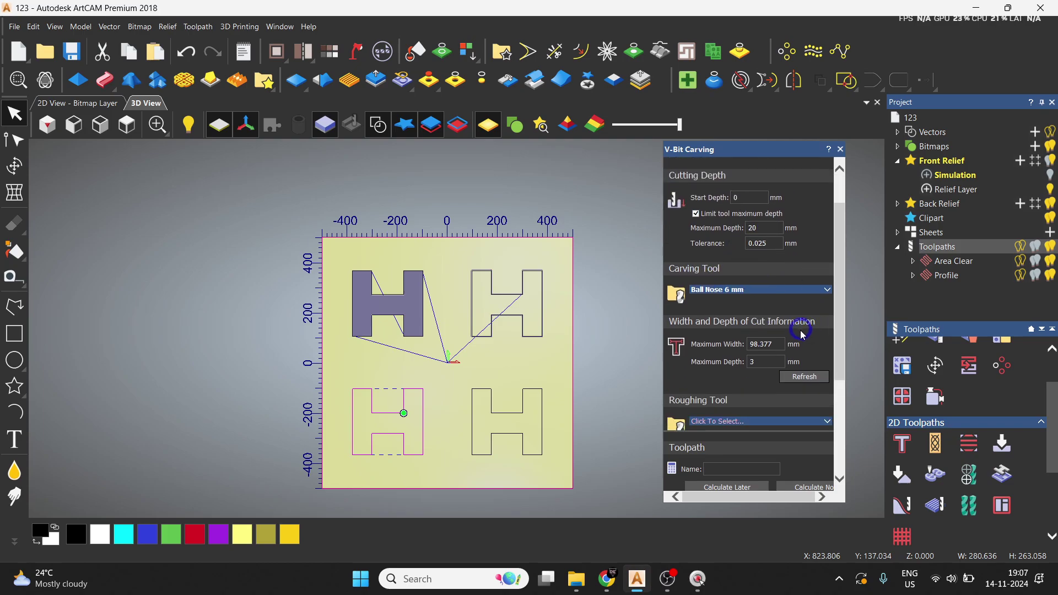
pyautogui.scroll(-1, 779, 378)
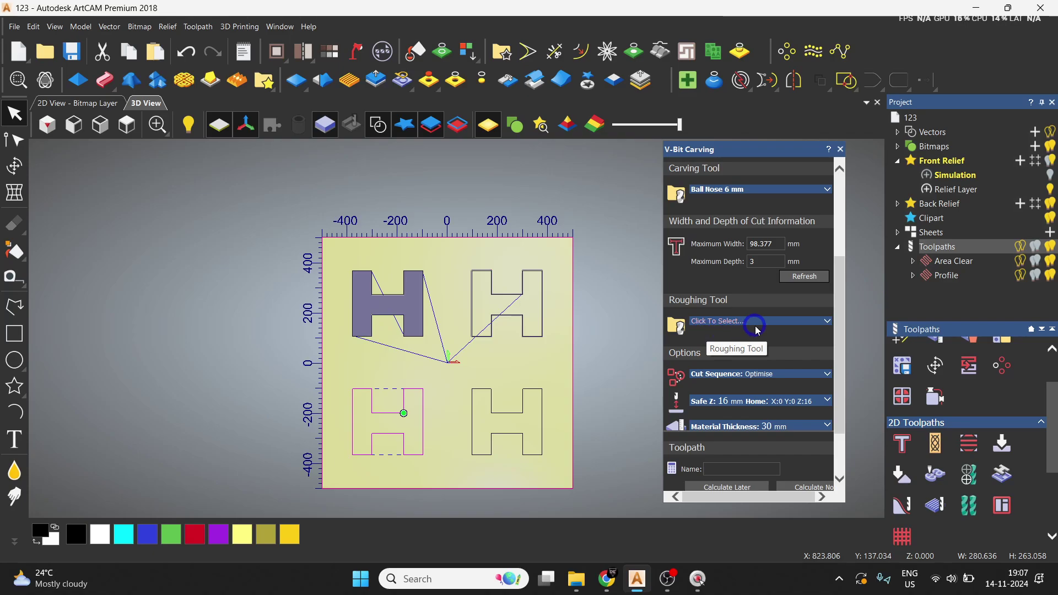
pyautogui.scroll(-2, 832, 358)
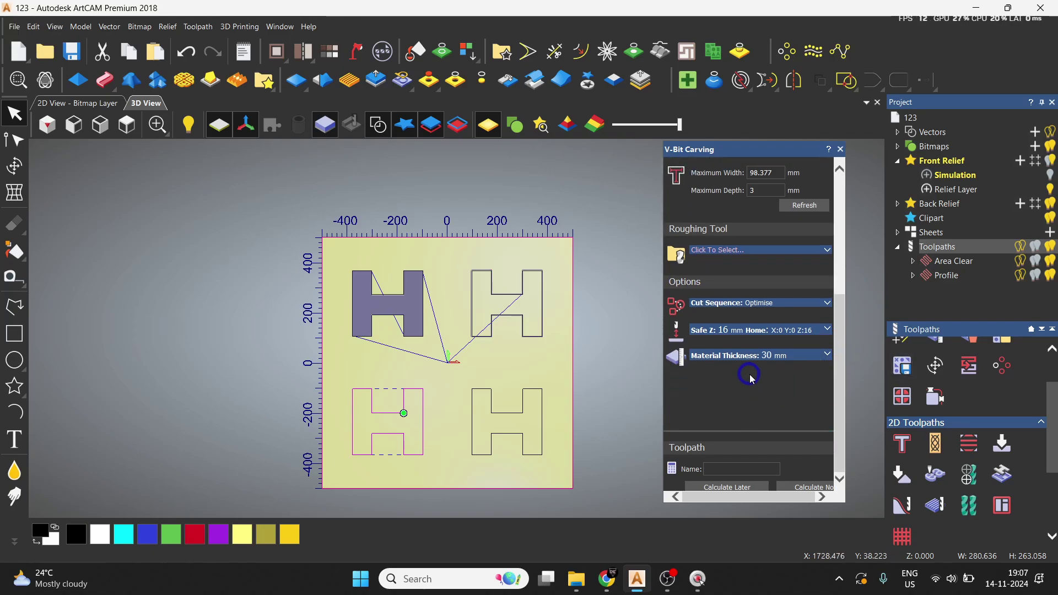
pyautogui.click(803, 488)
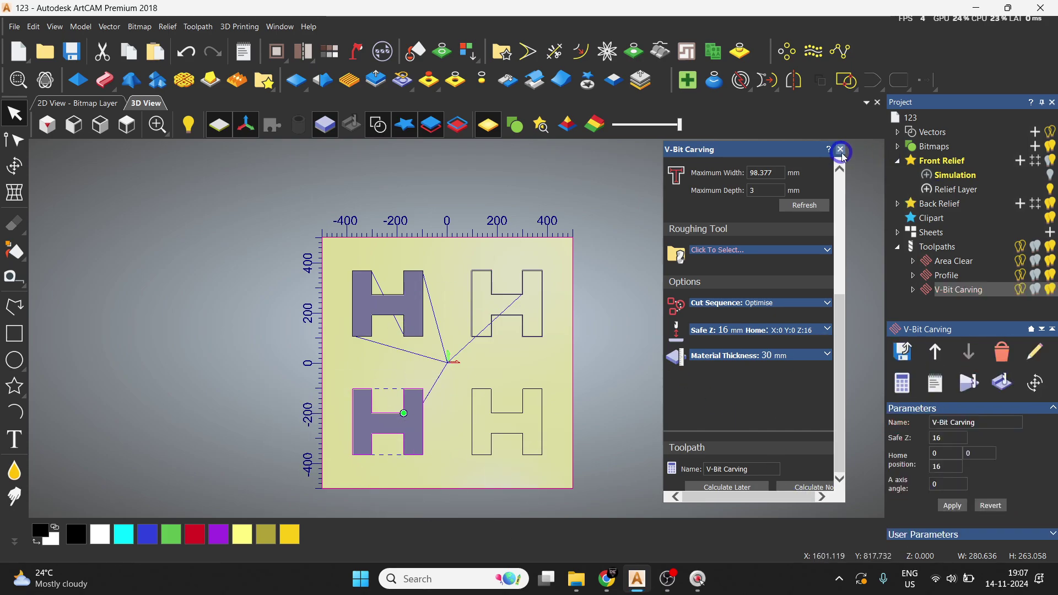
# Select the lower-right H vector and start a Bevel Carving toolpath for it.
pyautogui.click(953, 248)
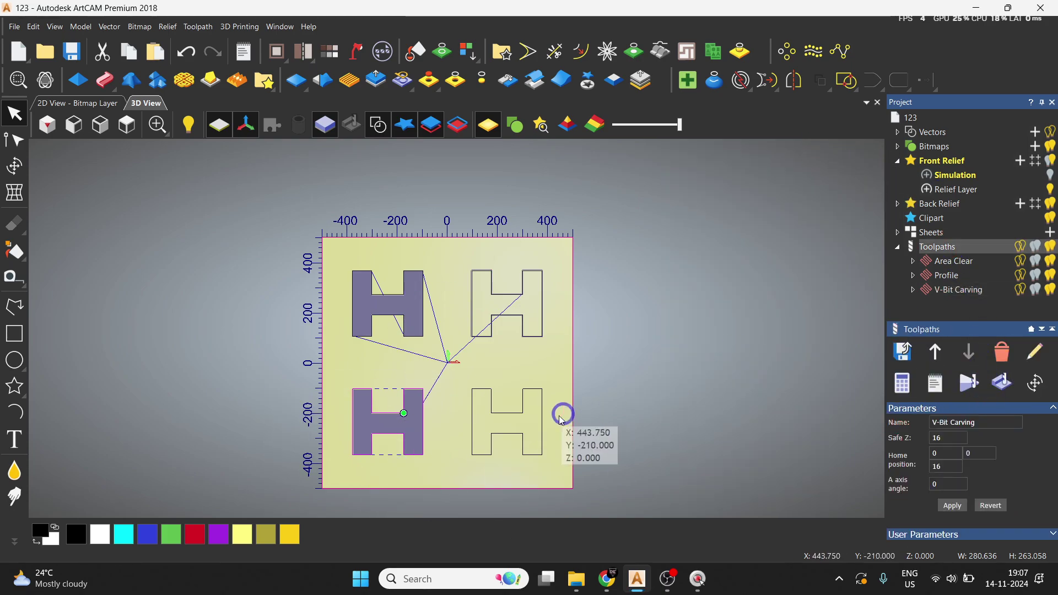
pyautogui.moveTo(456, 378); pyautogui.dragTo(580, 485)
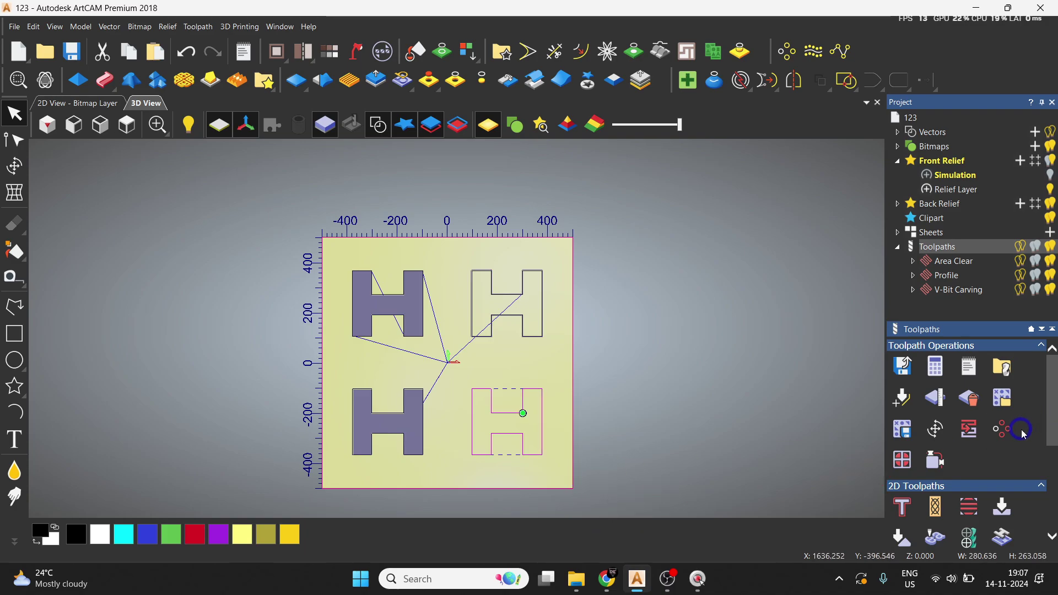
pyautogui.scroll(-3, 991, 440)
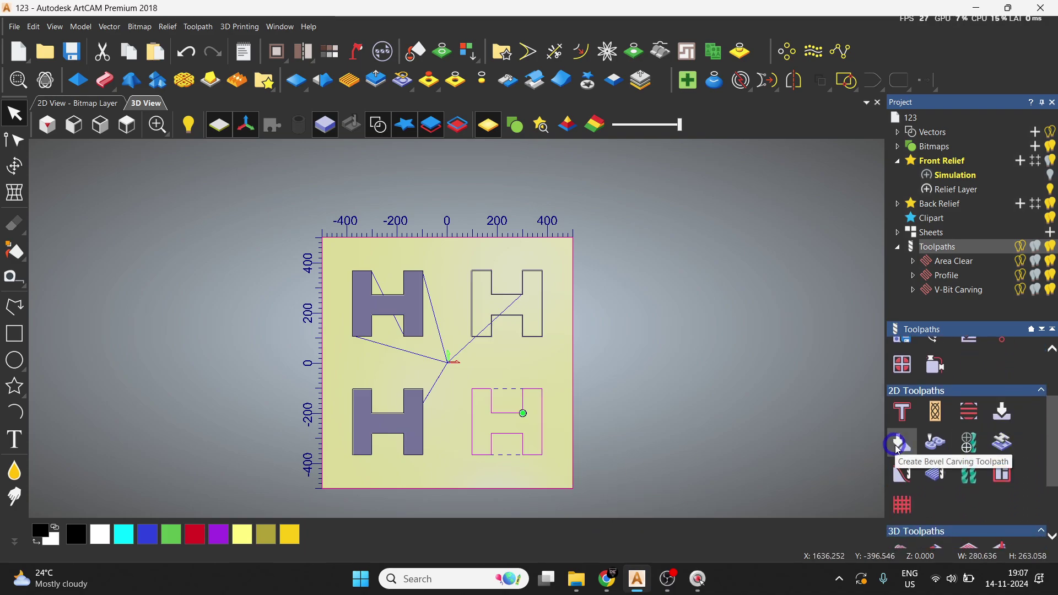
pyautogui.click(899, 444)
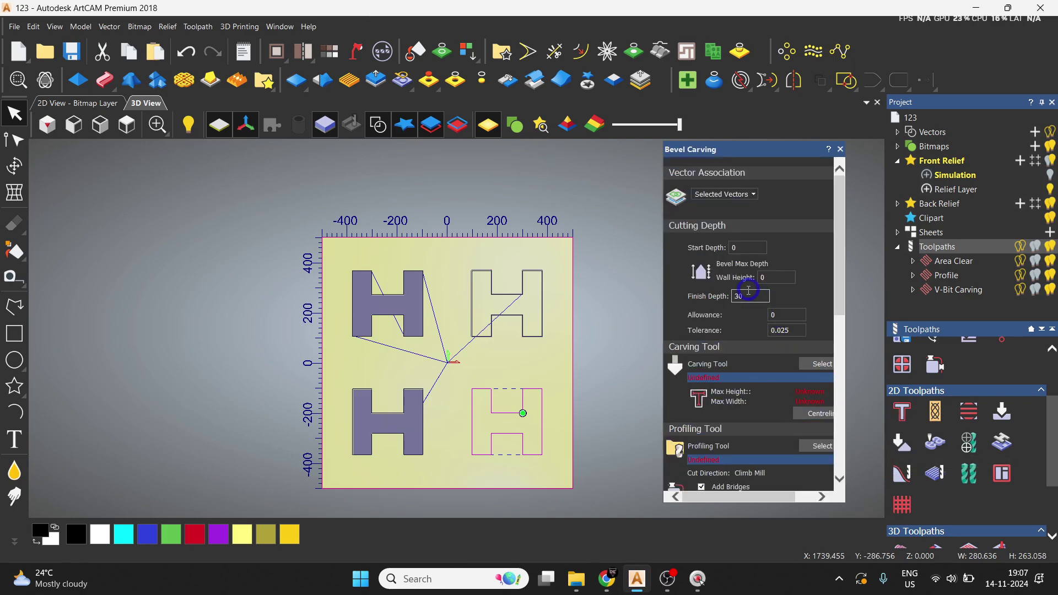
# Assign the Conical Flat 0.8 - 30deg from the Steel Engraving group as the carving tool and generate the bevel centreline.
pyautogui.scroll(-1, 756, 293)
pyautogui.click(819, 313)
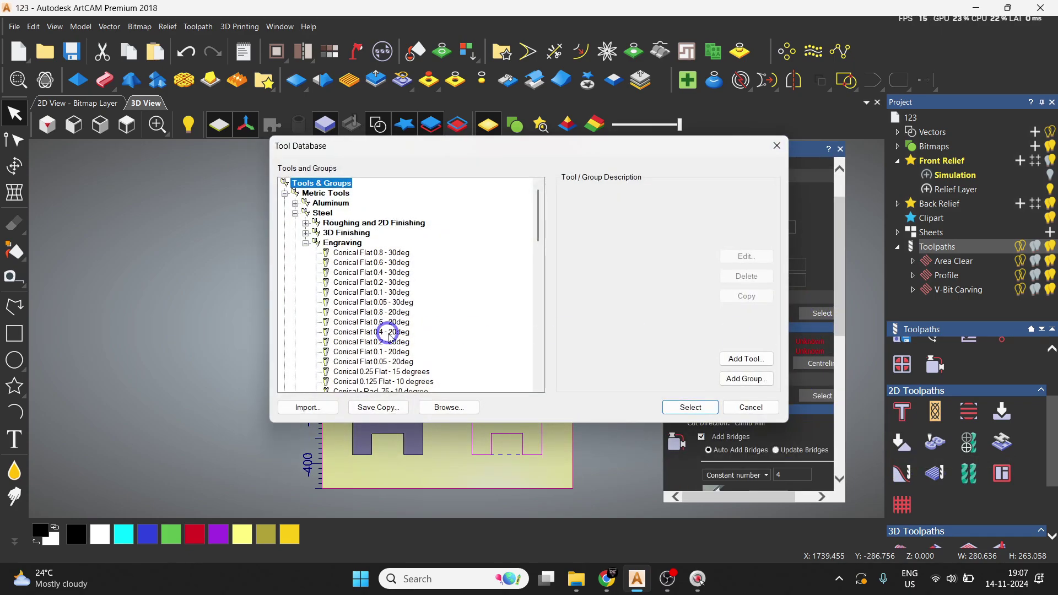
pyautogui.scroll(-4, 392, 333)
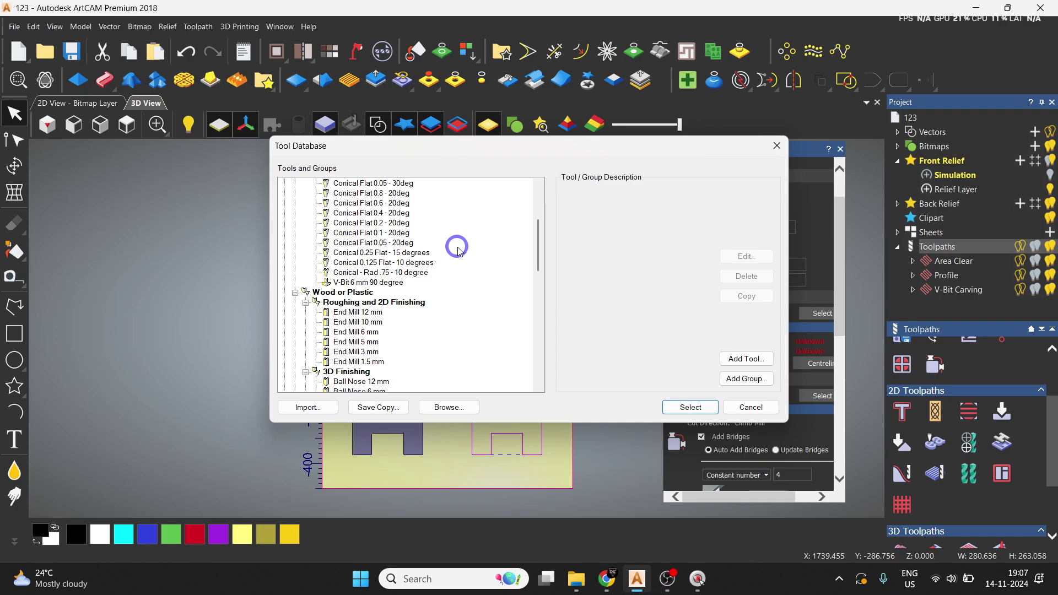
pyautogui.scroll(2, 455, 254)
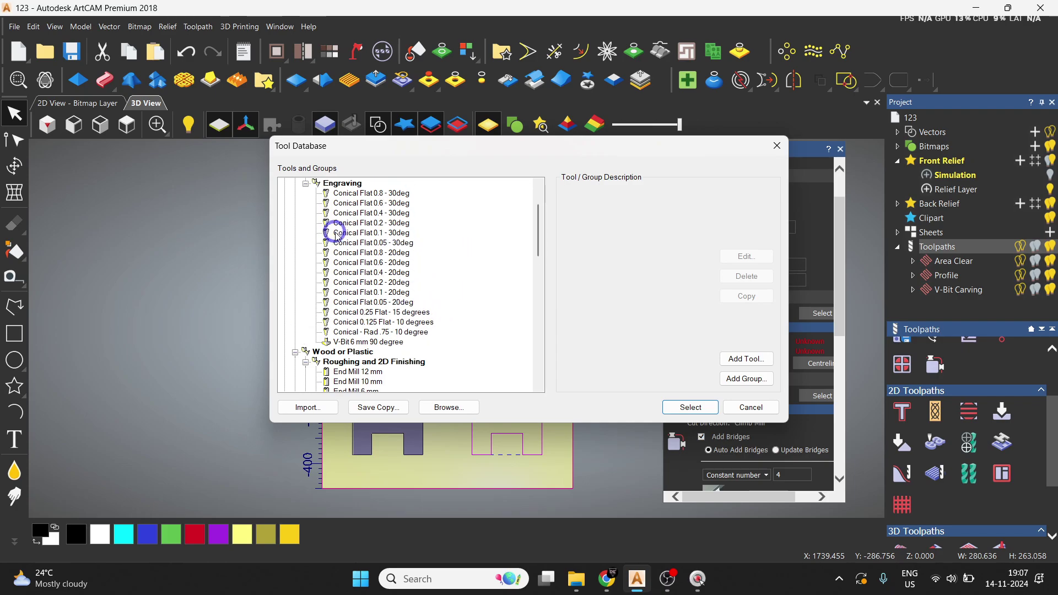
pyautogui.click(362, 194)
pyautogui.click(692, 413)
pyautogui.click(755, 410)
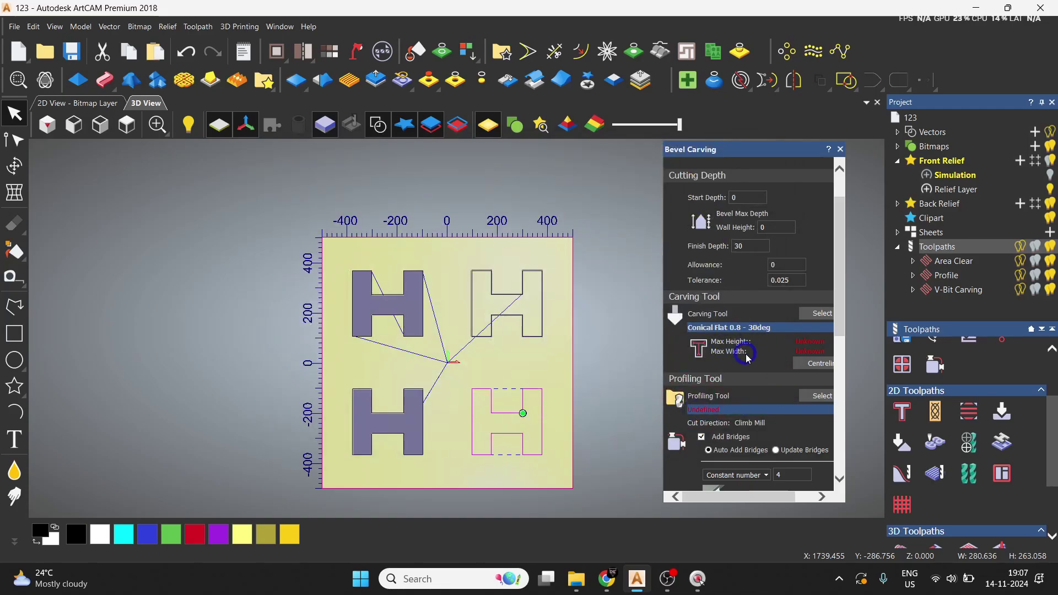
pyautogui.click(813, 365)
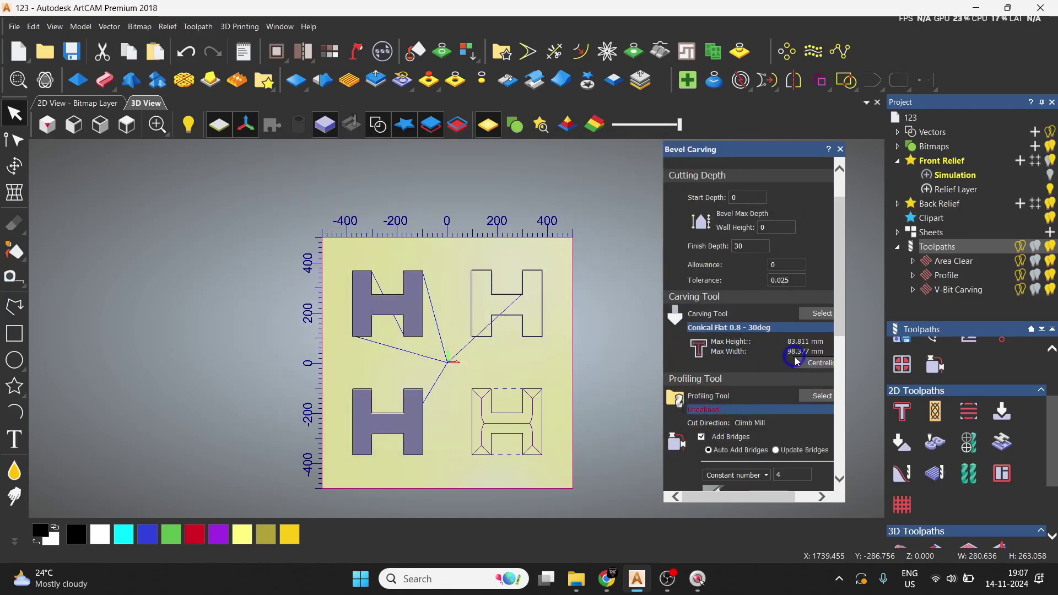
# Set the bevel's wall height to 5 and the finish depth to 15.
pyautogui.scroll(1, 759, 313)
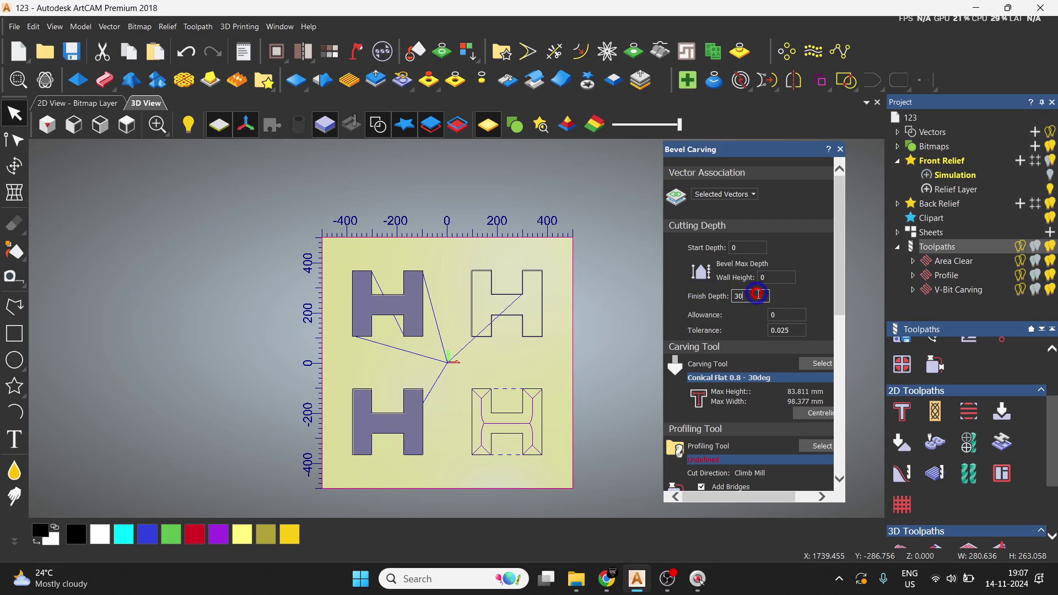
pyautogui.press('BackSpace')
pyautogui.press('BackSpace')
pyautogui.press('BackSpace')
pyautogui.write('20')
pyautogui.click(775, 273)
pyautogui.press('BackSpace')
pyautogui.write('5')
pyautogui.click(753, 298)
pyautogui.press('BackSpace')
pyautogui.press('BackSpace')
pyautogui.press('BackSpace')
pyautogui.write('15')
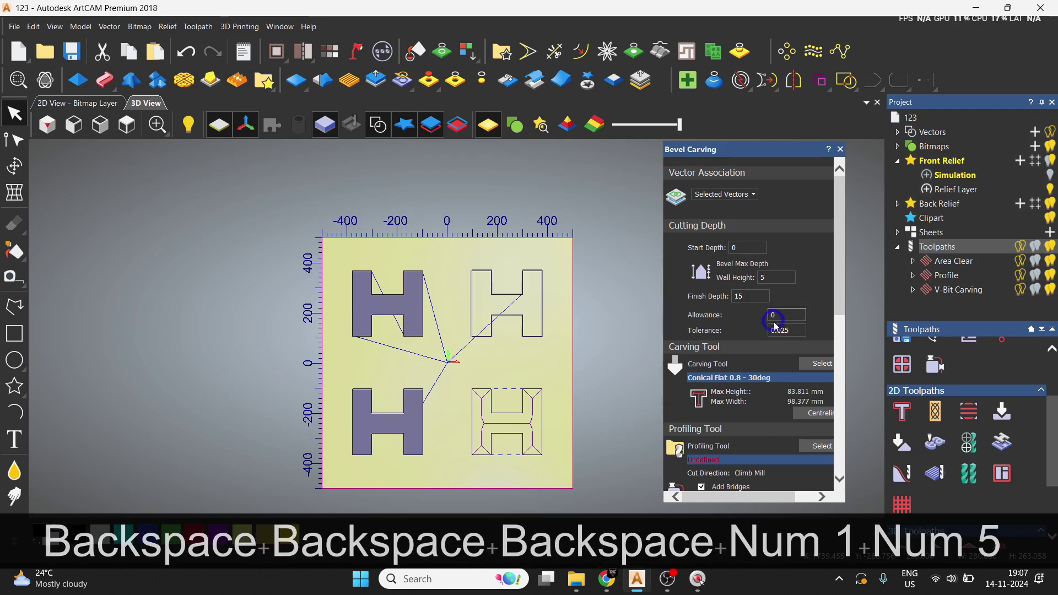
# Assign the End Mill 5 mm from the Wood or Plastic Roughing and 2D Finishing group as the profiling tool.
pyautogui.scroll(-2, 769, 331)
pyautogui.scroll(-1, 770, 329)
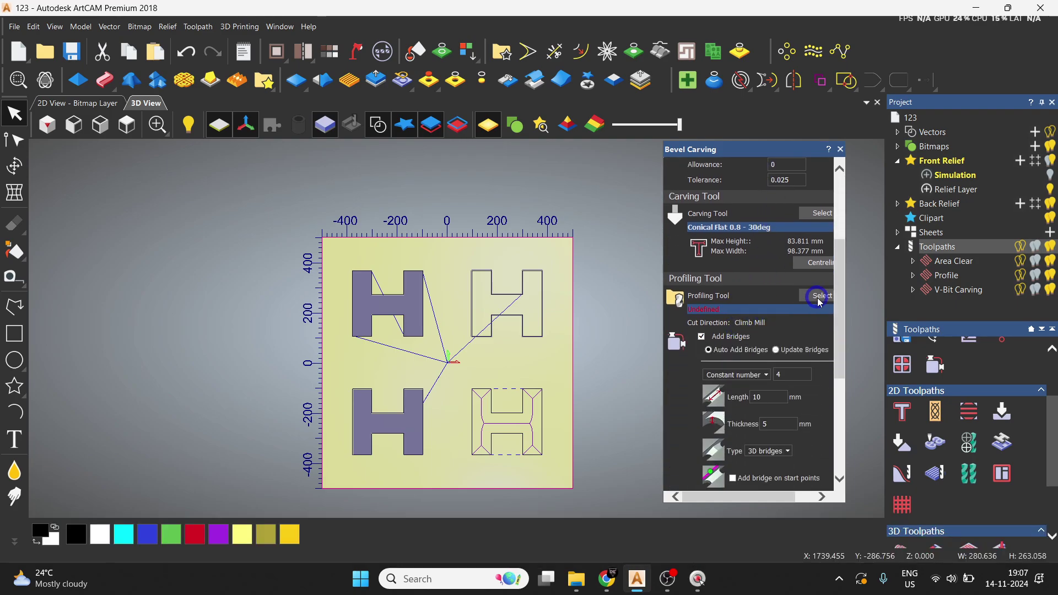
pyautogui.click(819, 296)
pyautogui.scroll(-3, 349, 347)
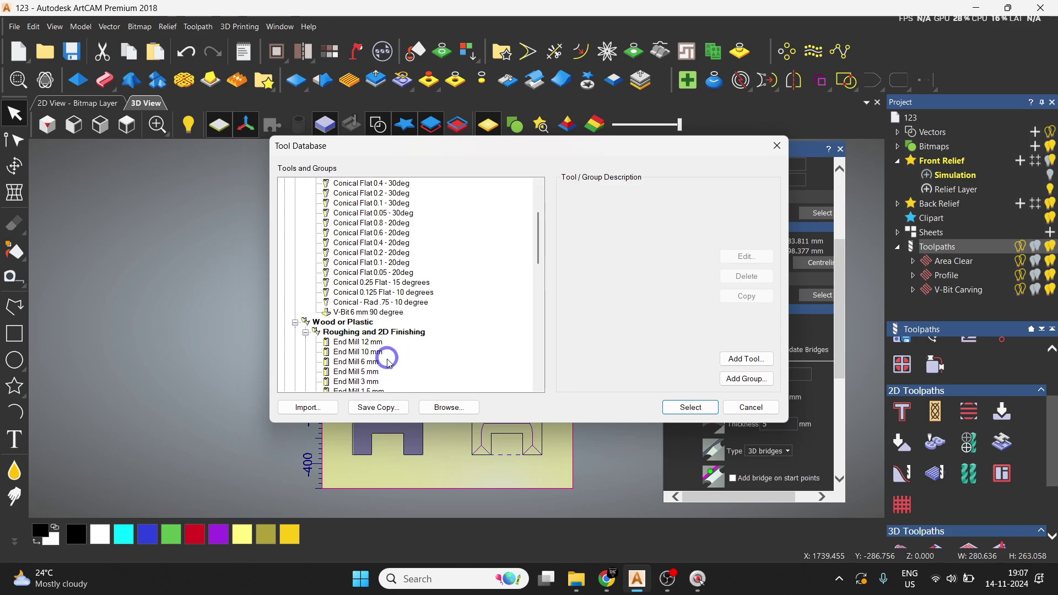
pyautogui.click(372, 372)
pyautogui.click(692, 407)
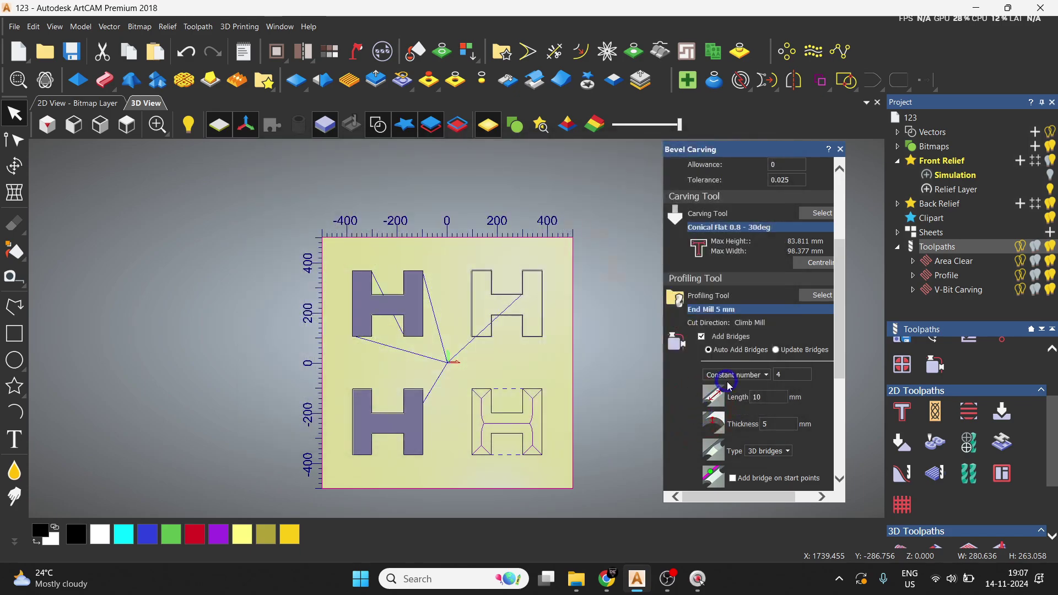
# Calculate the bevel carving toolpath for the lower-right H, accept the truncated bevel and close the dialog.
pyautogui.scroll(-5, 780, 339)
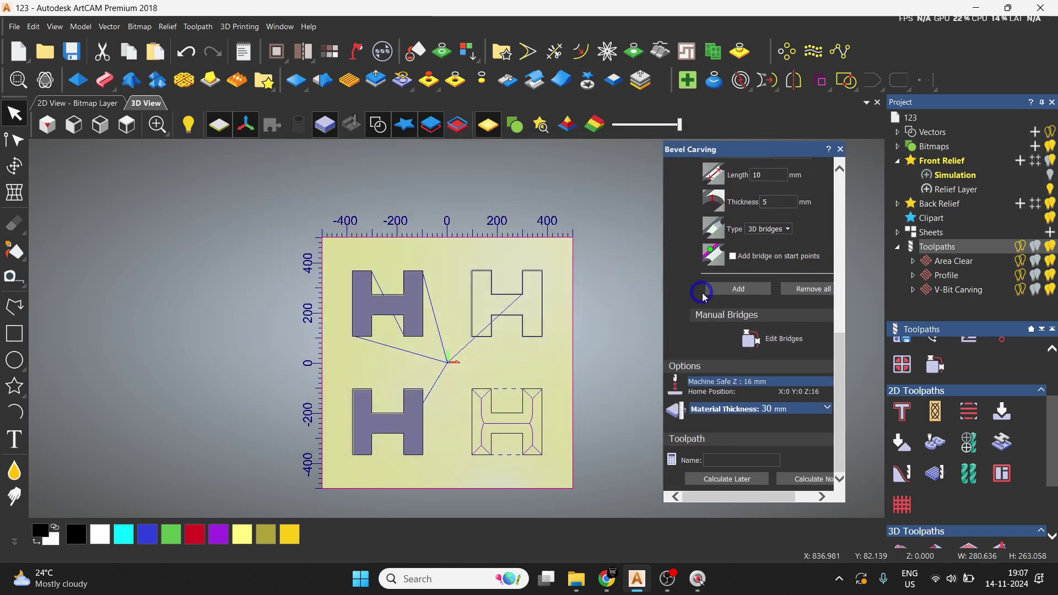
pyautogui.click(808, 477)
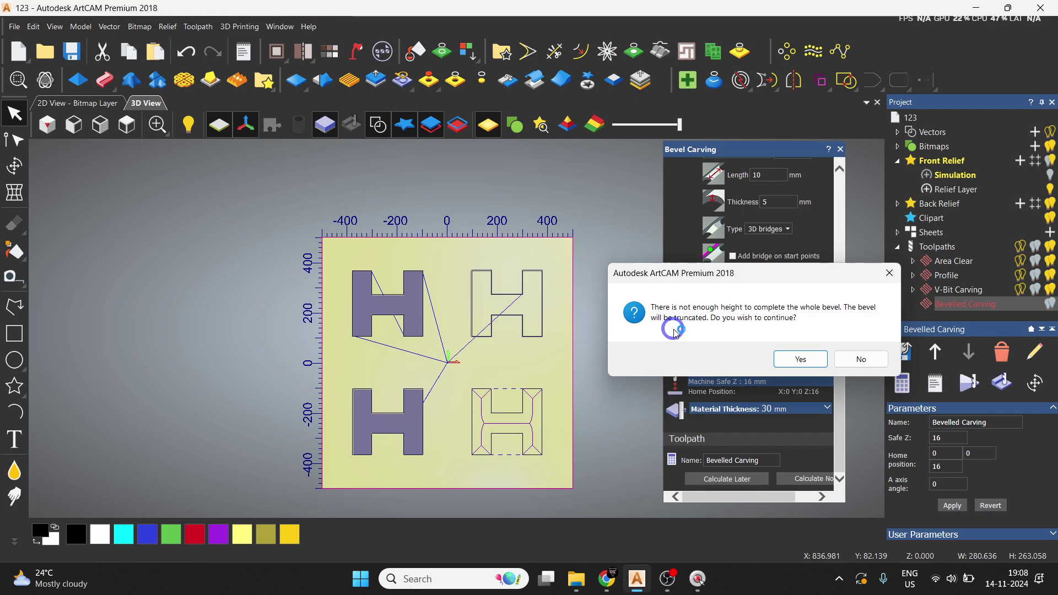
pyautogui.click(793, 358)
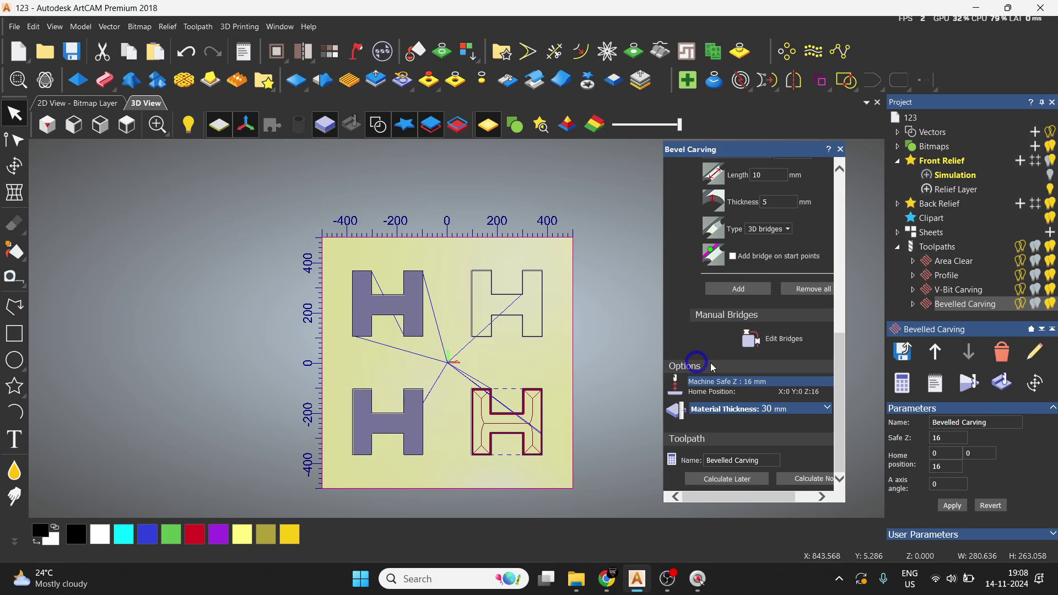
pyautogui.click(841, 150)
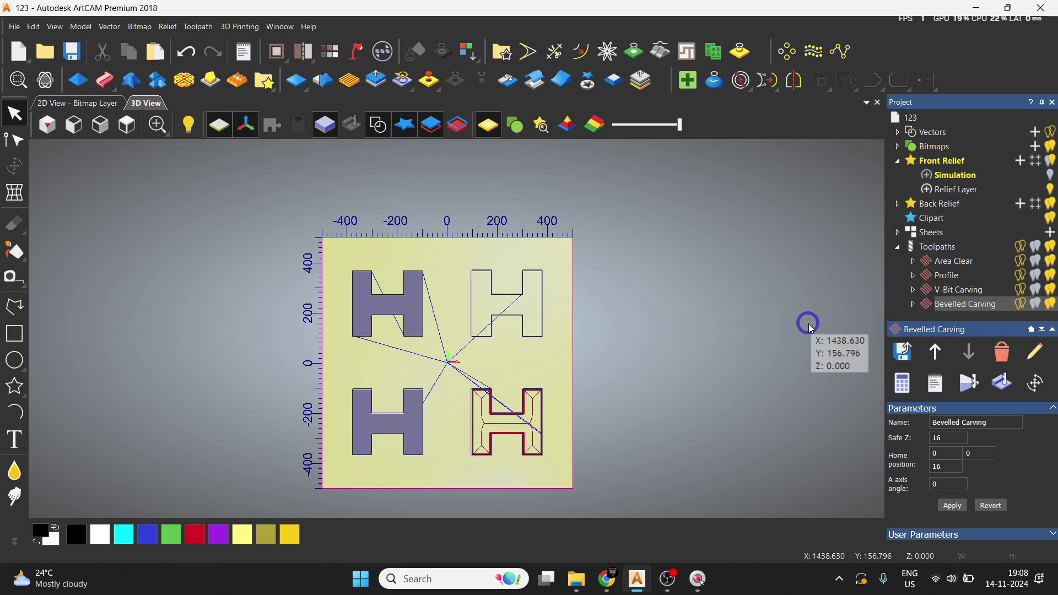
# Select the Profile toolpath in the project and open the toolpath saving dialog for it.
pyautogui.click(977, 291)
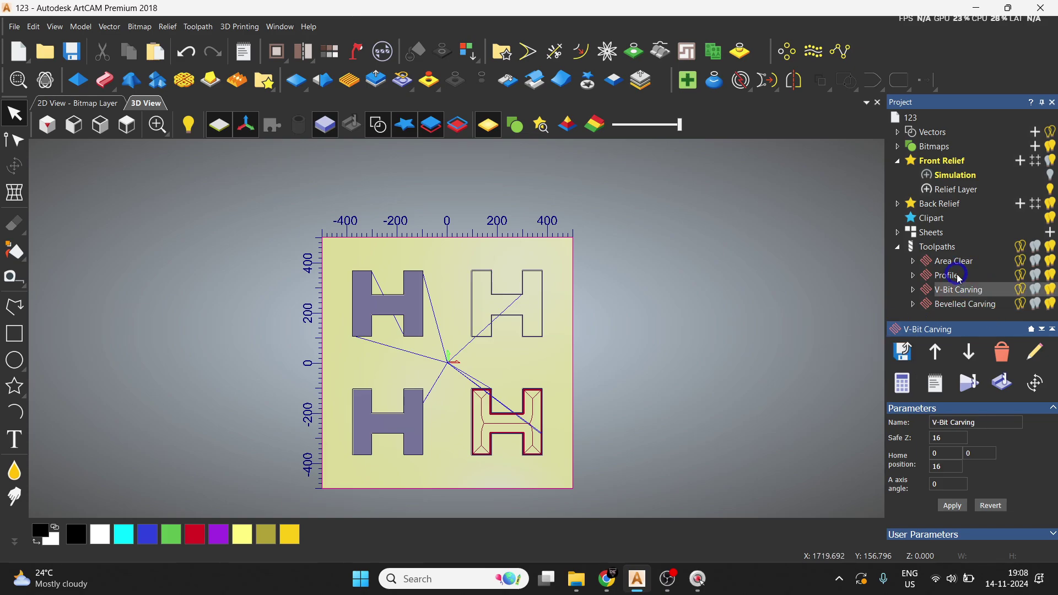
pyautogui.click(958, 277)
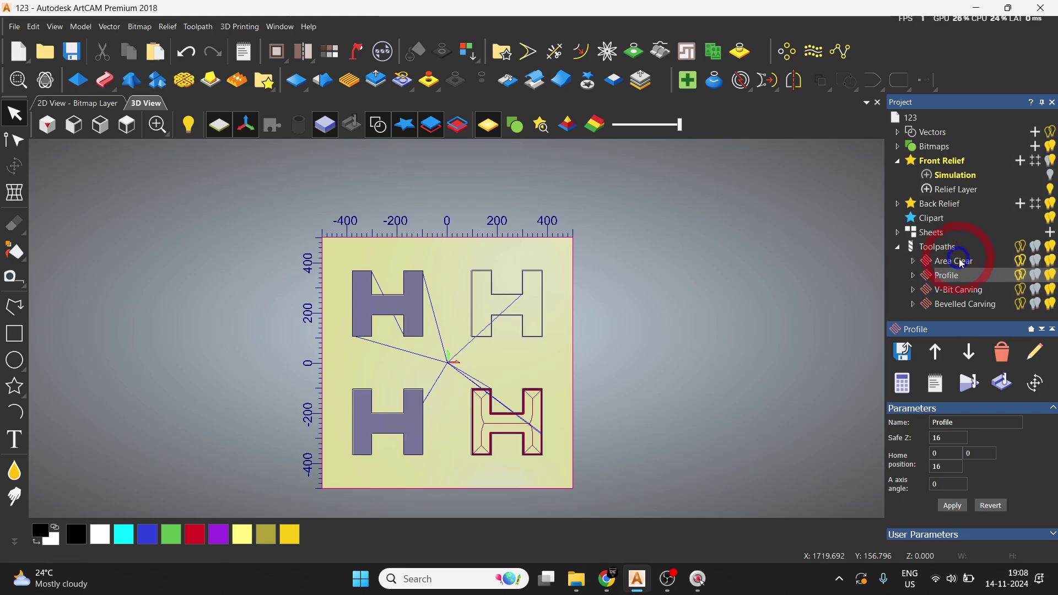
pyautogui.click(962, 263)
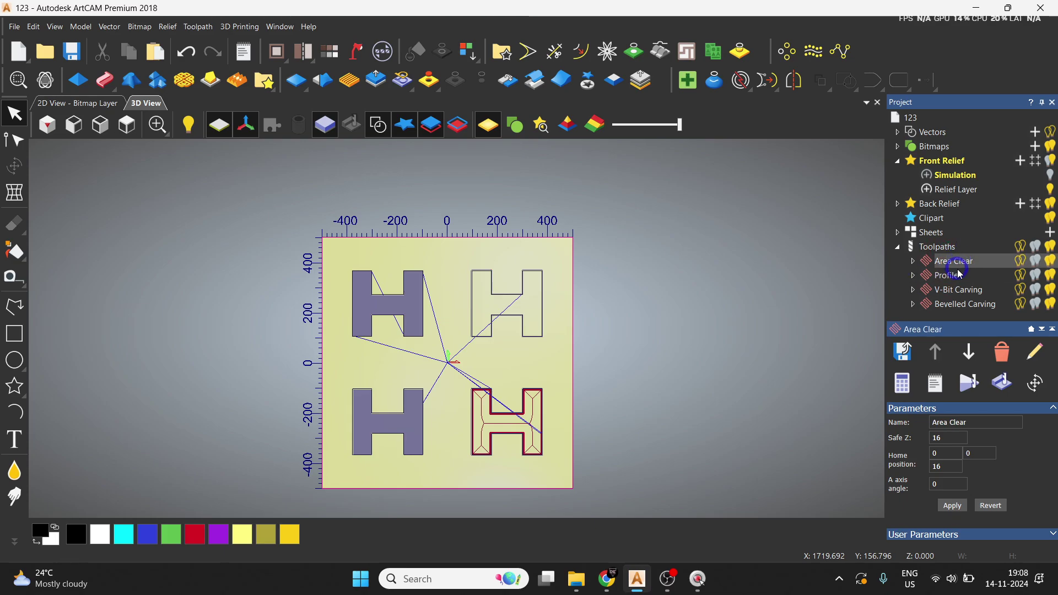
pyautogui.click(957, 277)
pyautogui.click(905, 357)
pyautogui.click(904, 356)
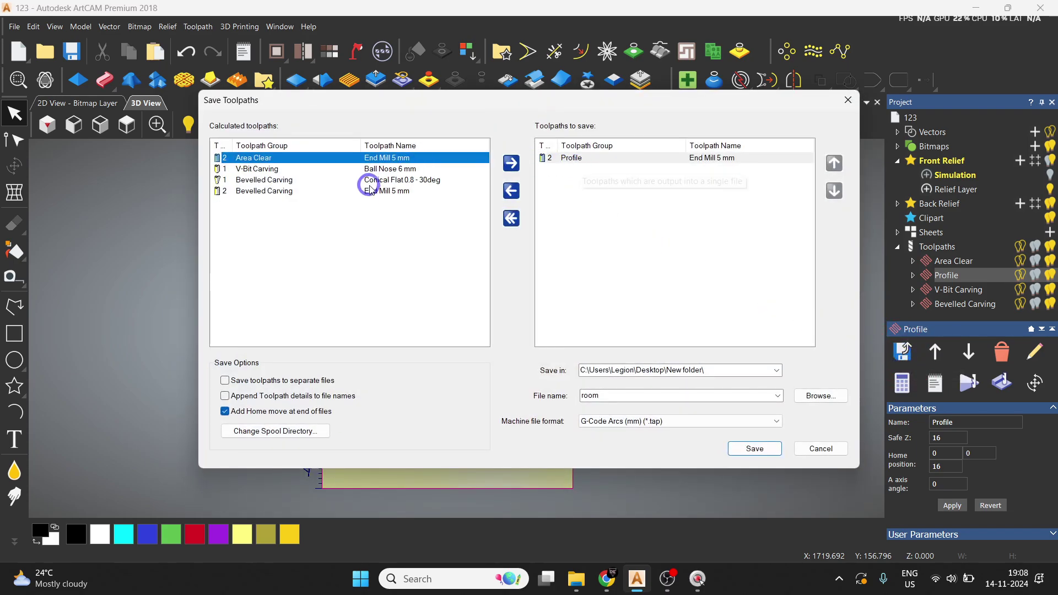
pyautogui.moveTo(702, 102); pyautogui.dragTo(464, 148)
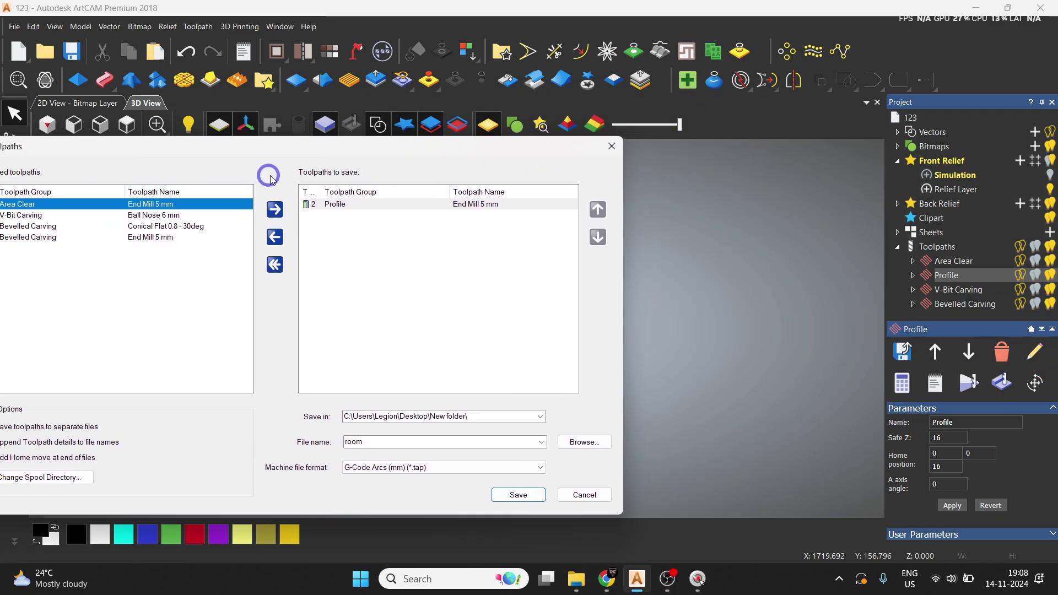
pyautogui.click(393, 164)
pyautogui.moveTo(397, 145); pyautogui.dragTo(587, 93)
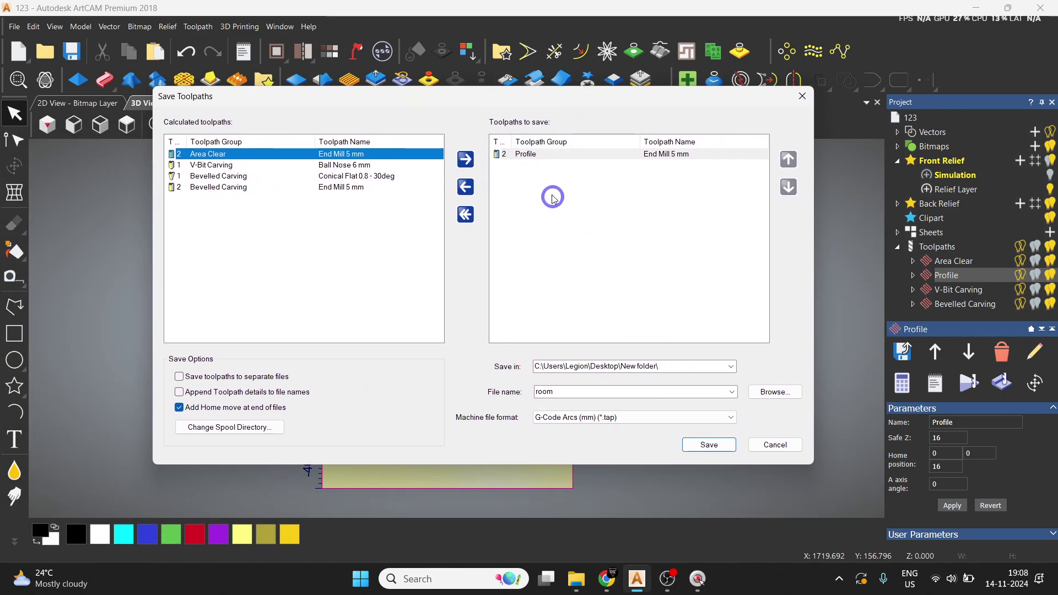
# Add the V-Bit Carving, Area Clear and both Bevelled Carving toolpaths to the toolpaths to save.
pyautogui.click(231, 165)
pyautogui.click(463, 166)
pyautogui.click(260, 177)
pyautogui.click(467, 164)
pyautogui.click(212, 155)
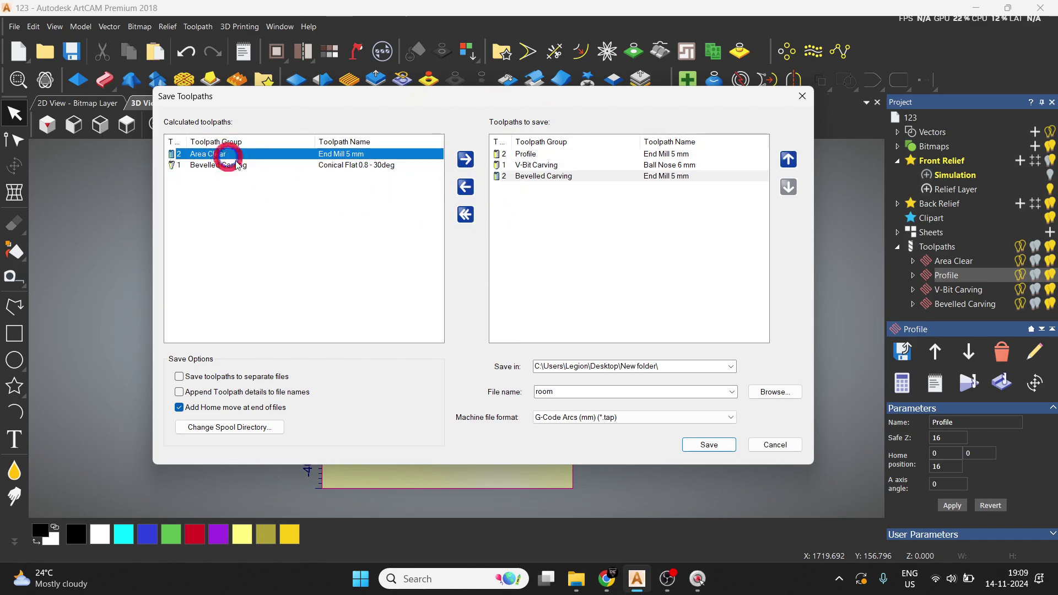
pyautogui.click(465, 159)
pyautogui.click(241, 155)
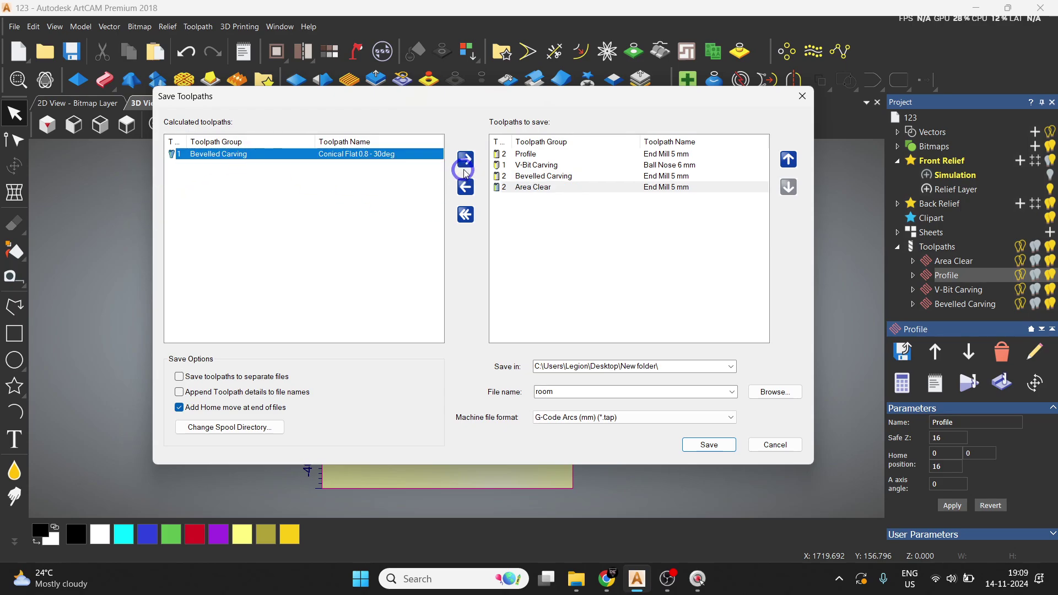
pyautogui.click(465, 159)
# Remove every toolpath except Profile from the toolpaths to save.
pyautogui.click(467, 189)
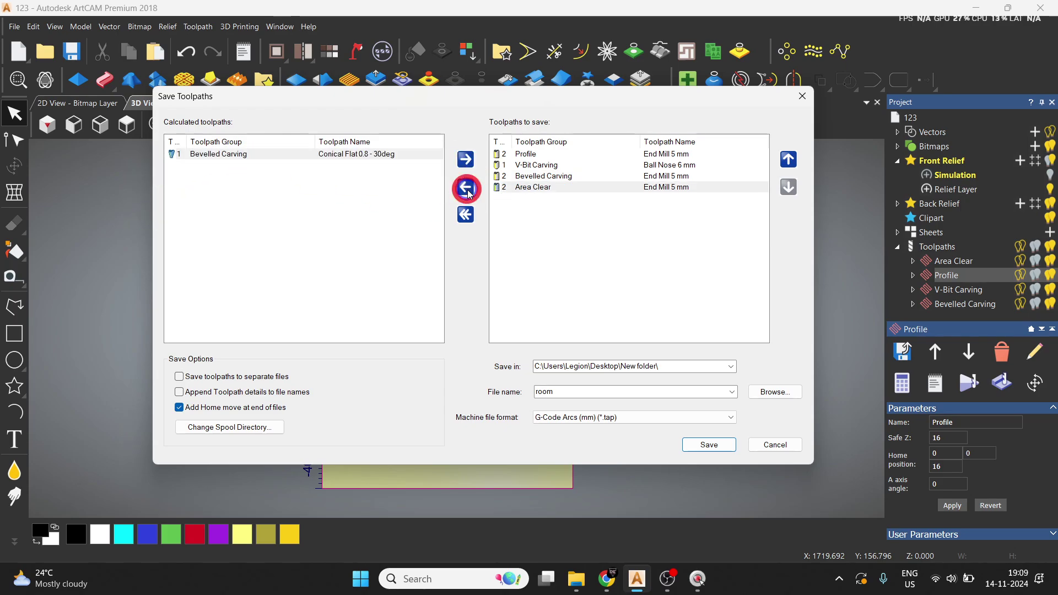
pyautogui.click(466, 189)
pyautogui.click(467, 189)
pyautogui.click(466, 189)
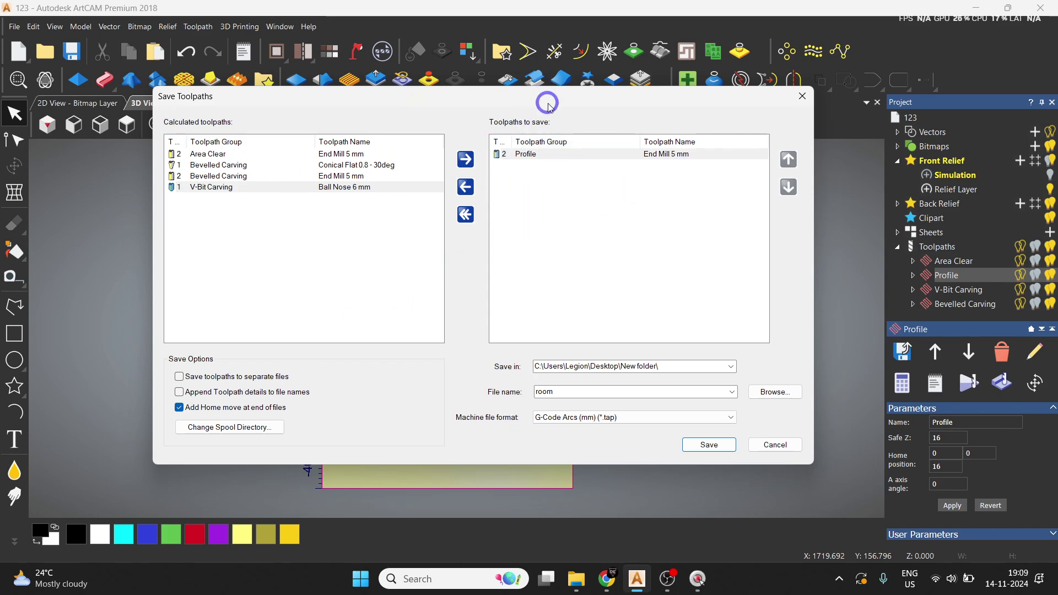
# Add the V-Bit Carving toolpath to the toolpaths to save and enable saving toolpaths to separate files.
pyautogui.moveTo(549, 104); pyautogui.dragTo(549, 91)
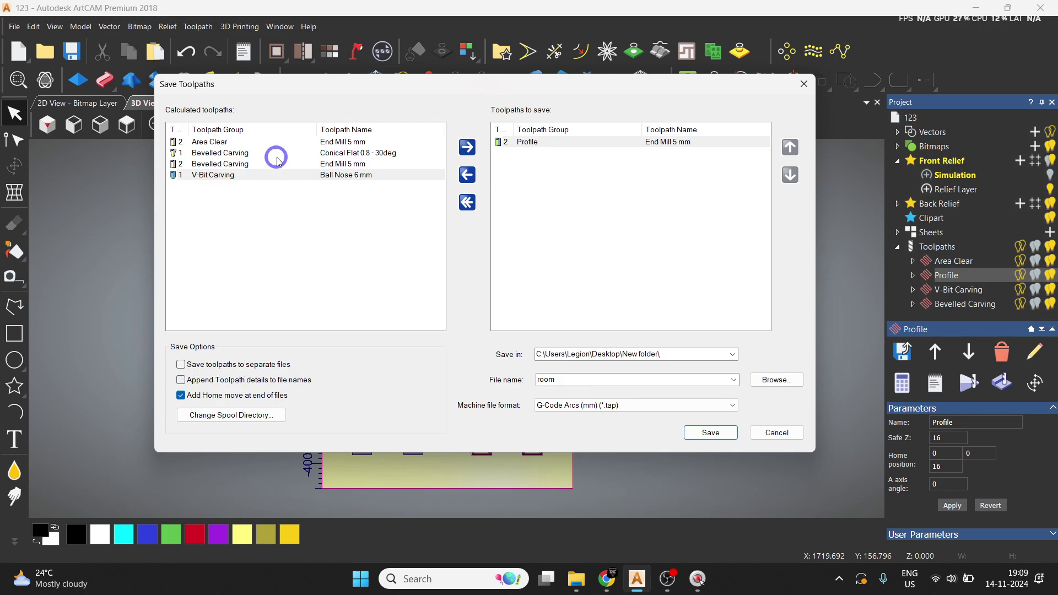
pyautogui.click(467, 148)
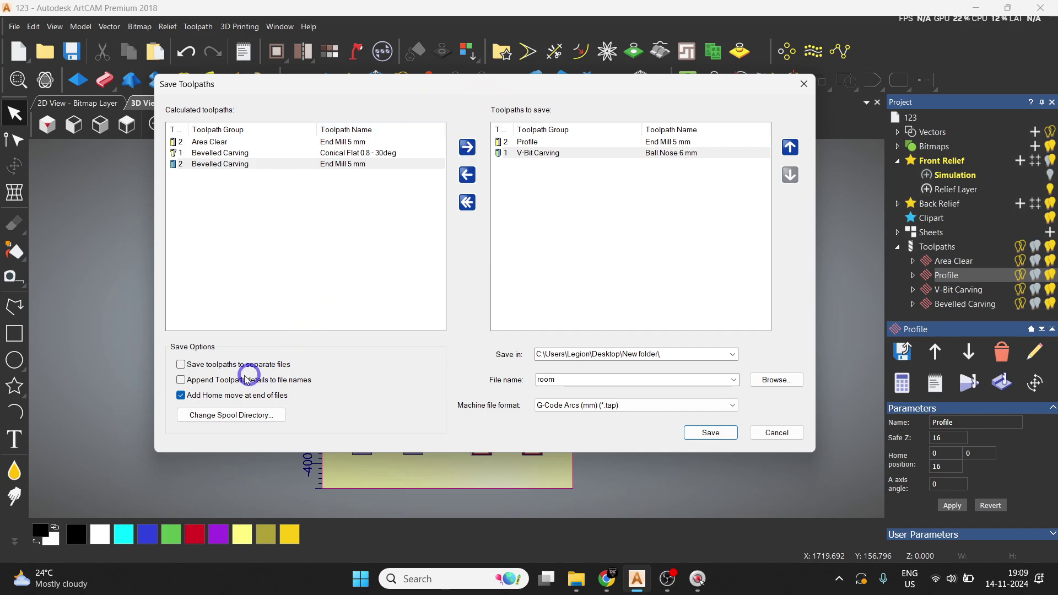
pyautogui.click(180, 364)
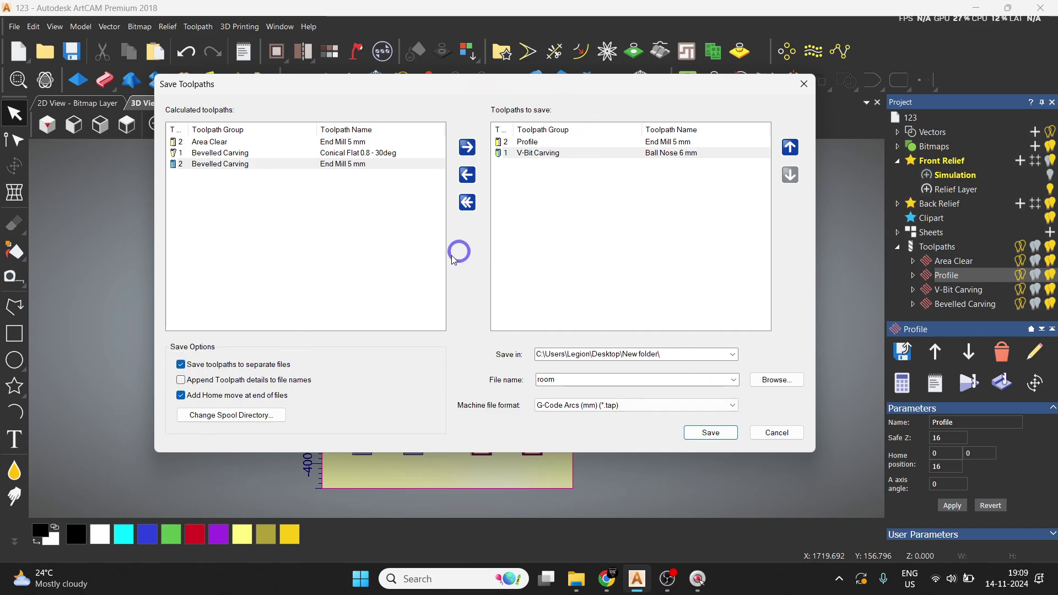
pyautogui.click(180, 365)
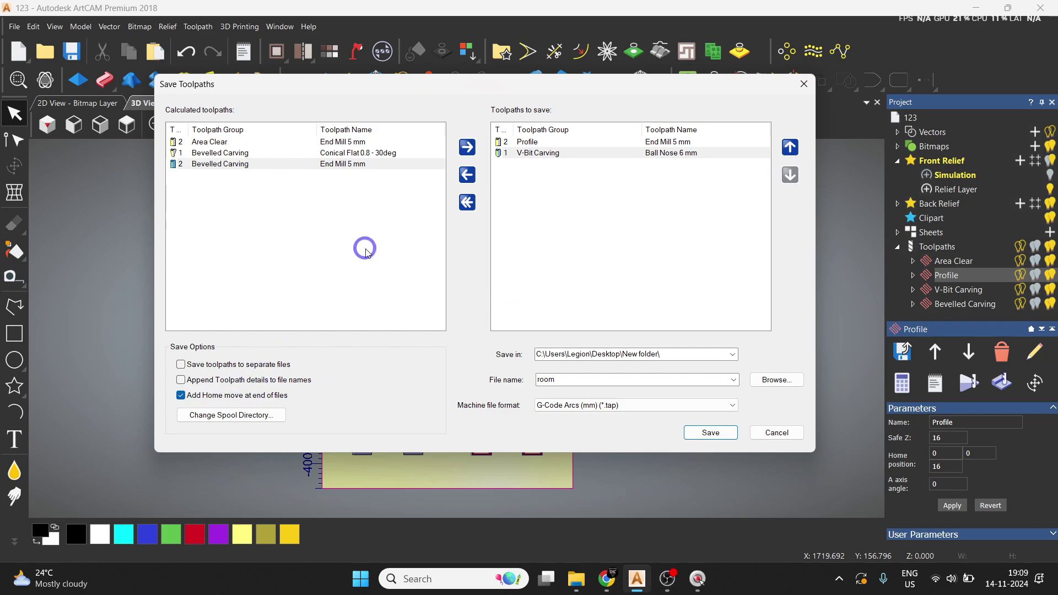
pyautogui.click(180, 364)
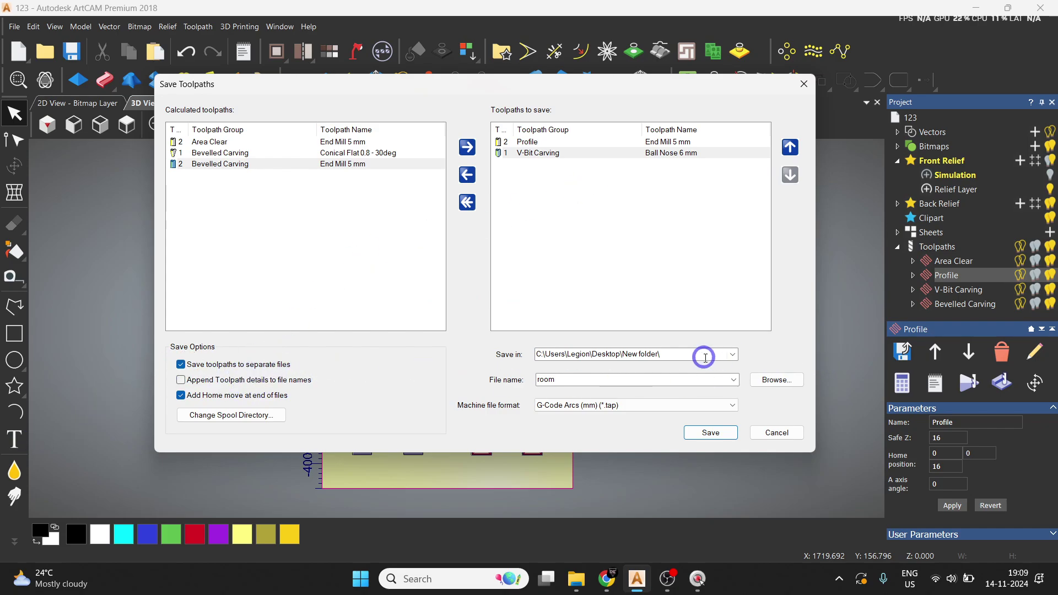
# Browse to the save location in New folder on the Desktop and delete all the old toolpath files there.
pyautogui.click(776, 379)
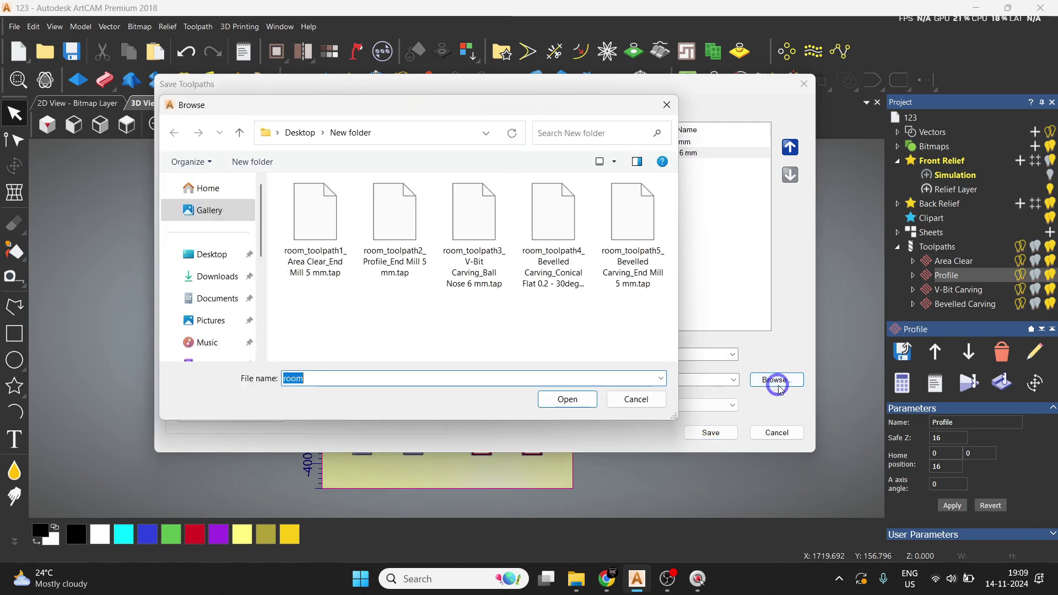
pyautogui.press('super+d')
pyautogui.press('Delete')
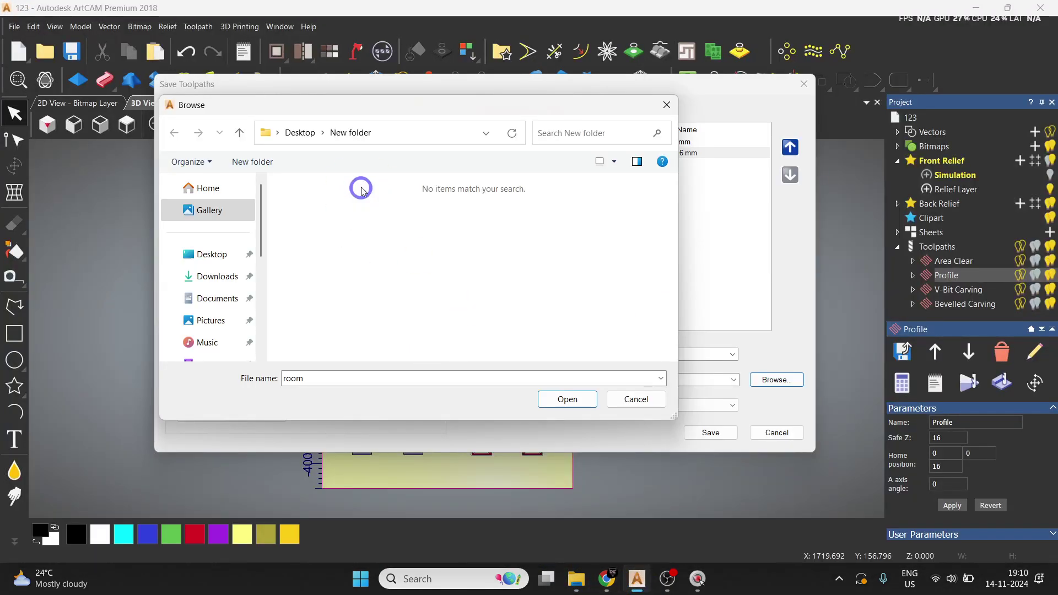
# Set the output file name to CNC in the Desktop's New folder, save the two toolpaths and check the folder.
pyautogui.click(297, 133)
pyautogui.click(323, 207)
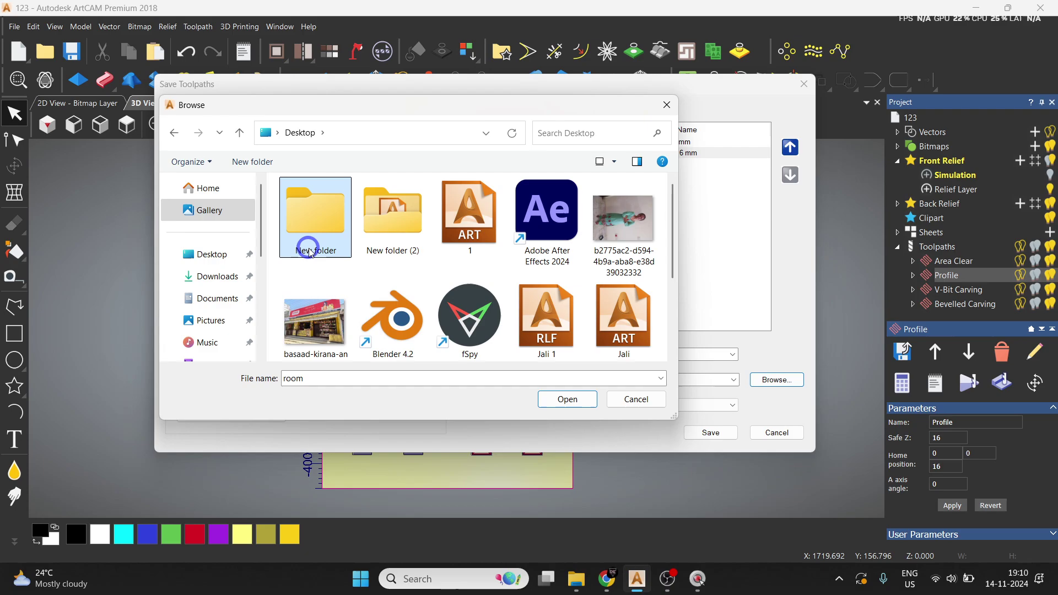
pyautogui.doubleClick(325, 210)
pyautogui.click(567, 401)
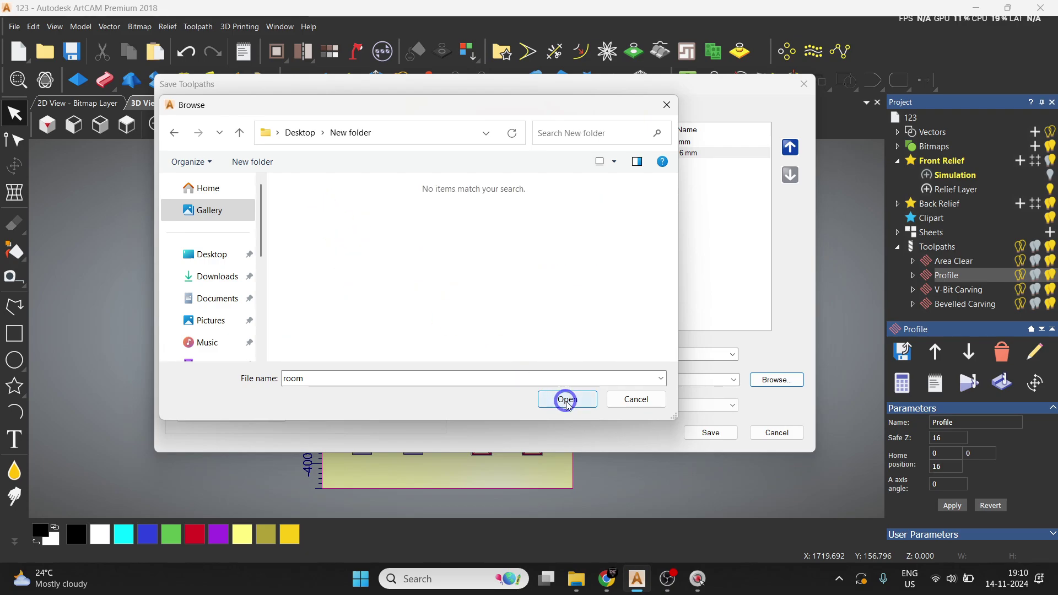
pyautogui.click(367, 370)
pyautogui.doubleClick(365, 378)
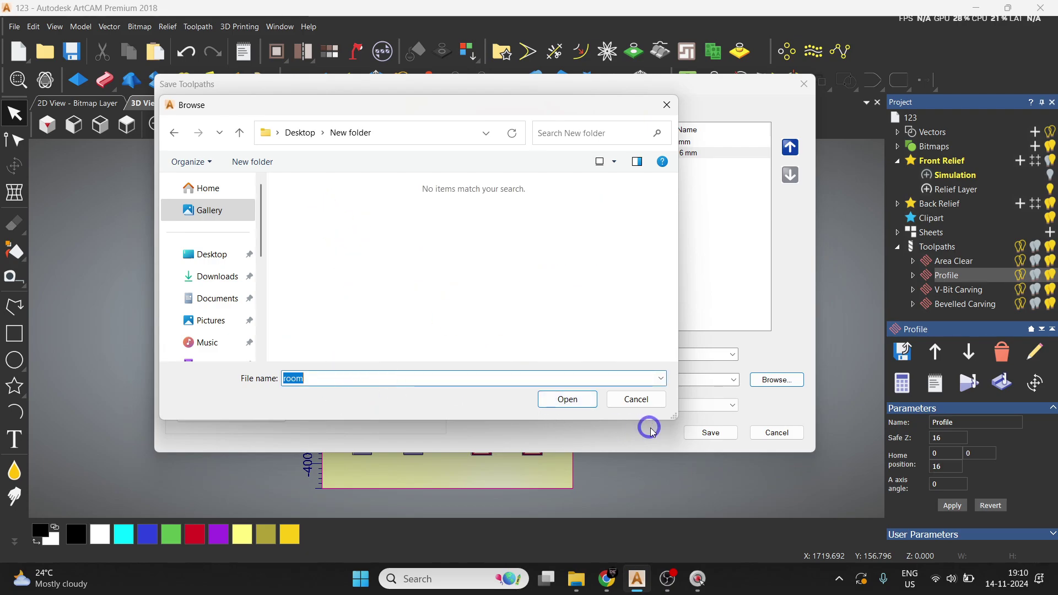
pyautogui.write('CNC')
pyautogui.click(579, 402)
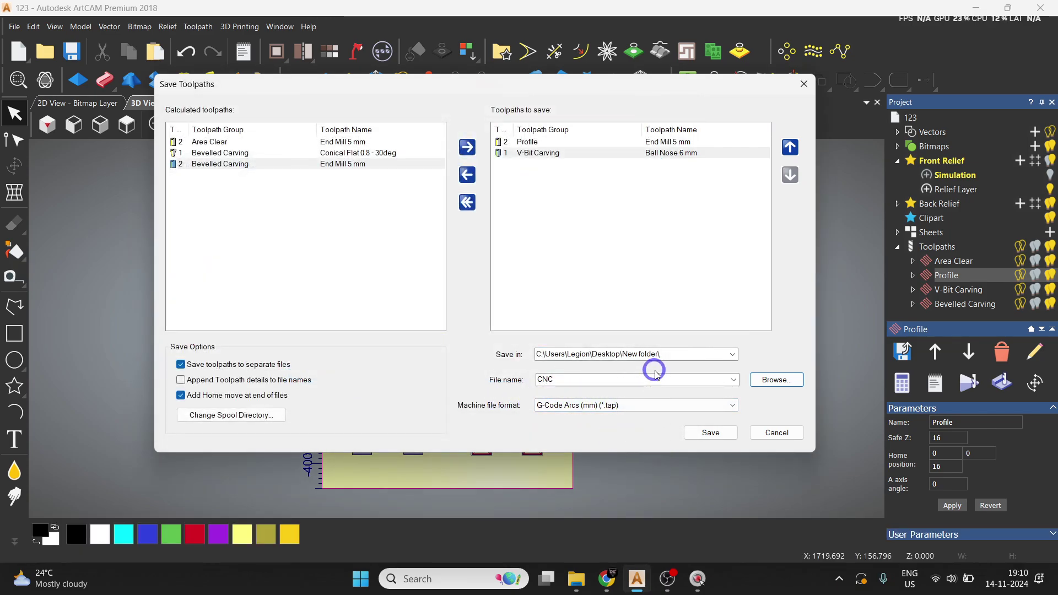
pyautogui.click(711, 433)
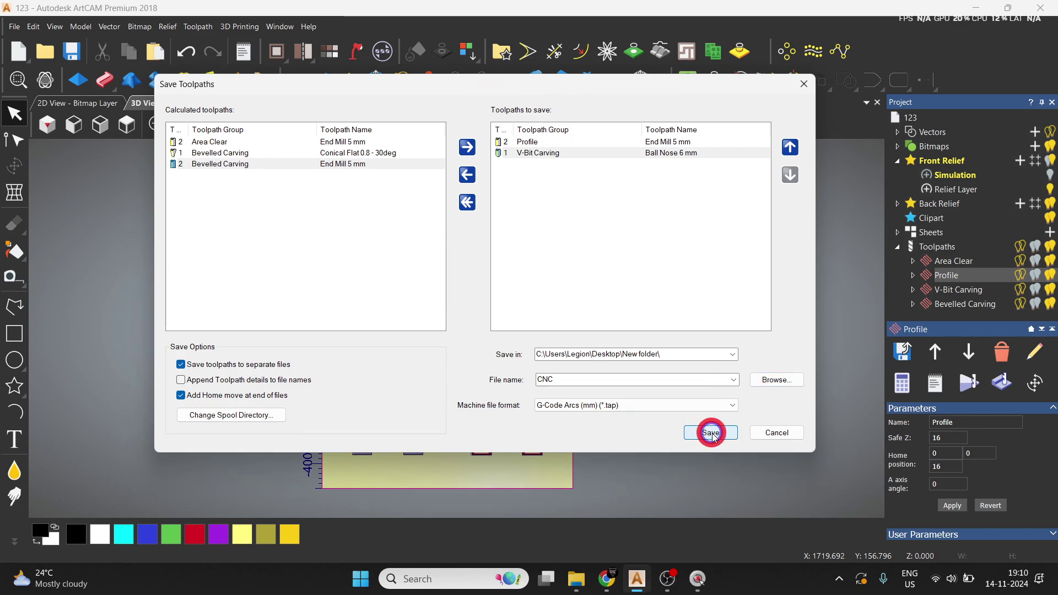
pyautogui.click(576, 578)
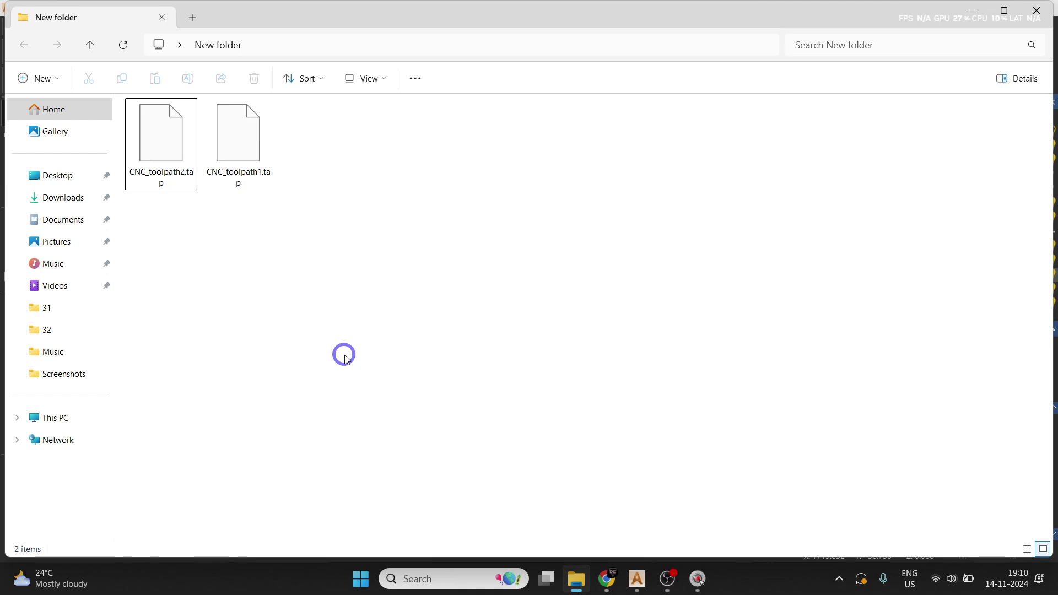
# Return to ArtCAM, append toolpath details to the file names, save the toolpaths again and check the new files in the folder.
pyautogui.click(640, 580)
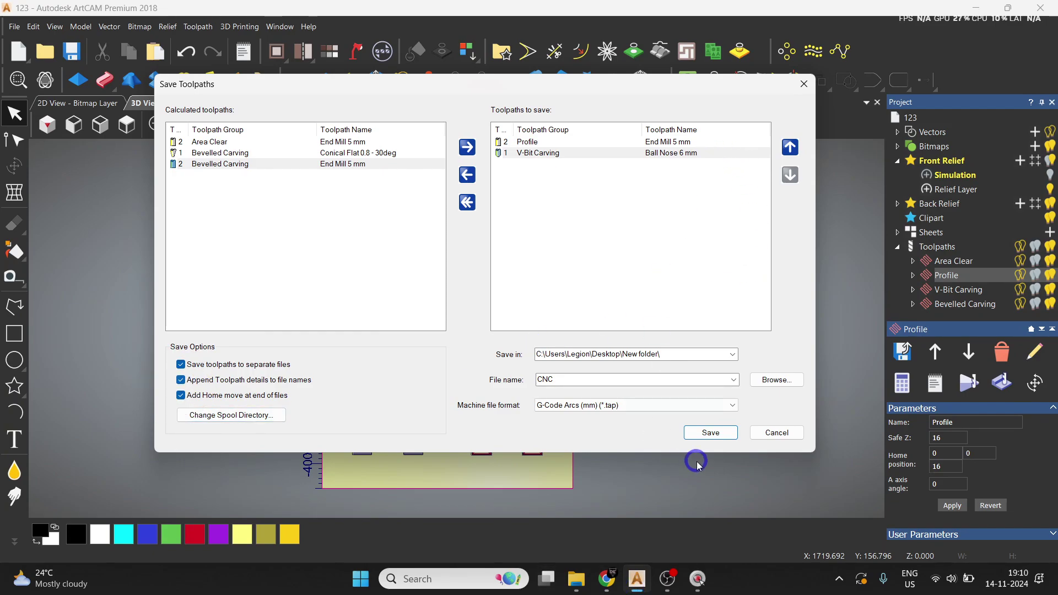
pyautogui.click(711, 432)
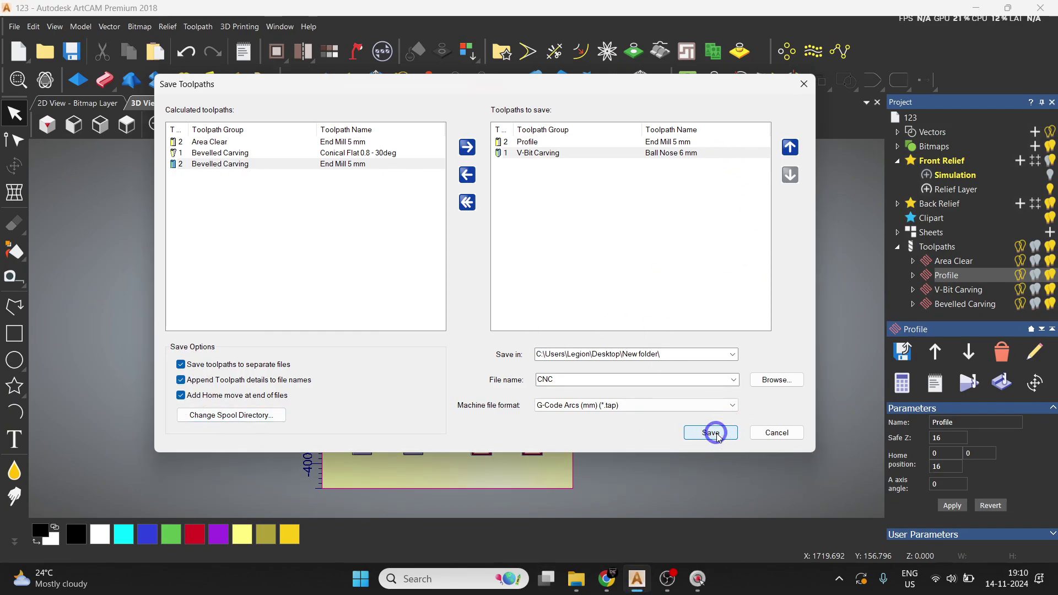
pyautogui.click(576, 578)
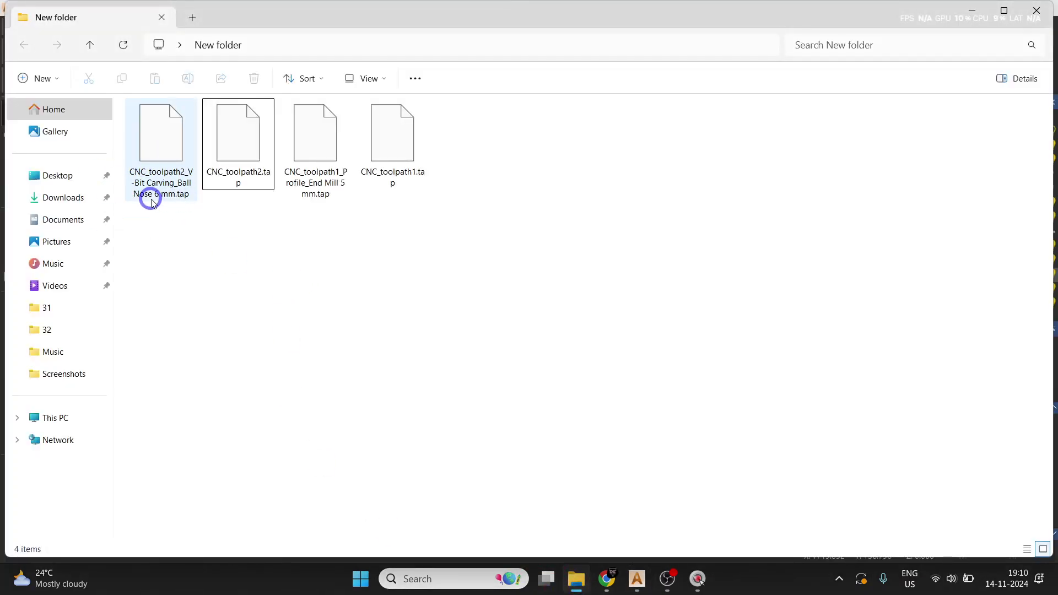
pyautogui.click(333, 173)
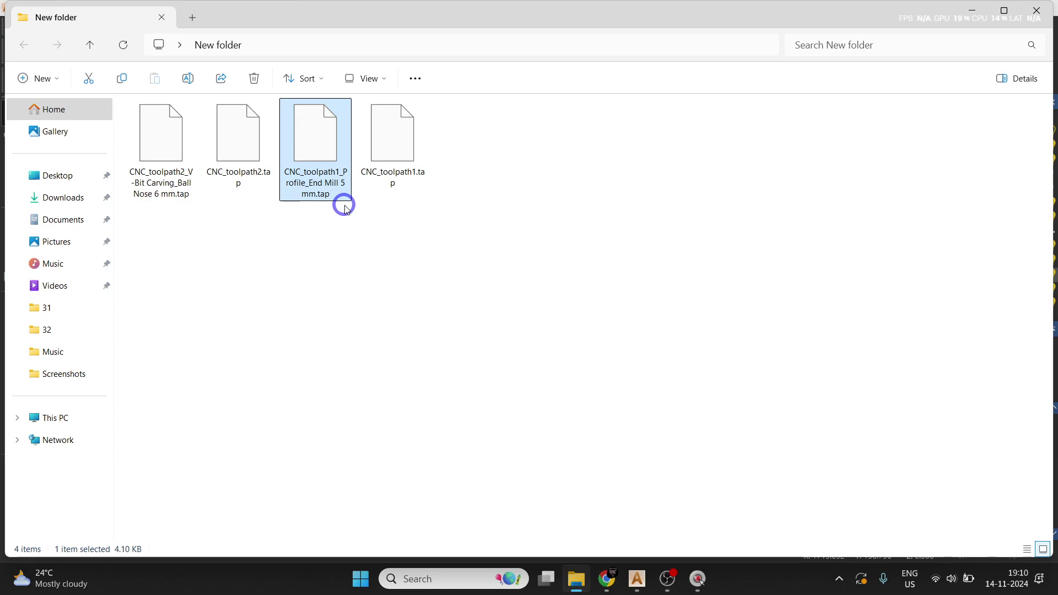
pyautogui.click(571, 588)
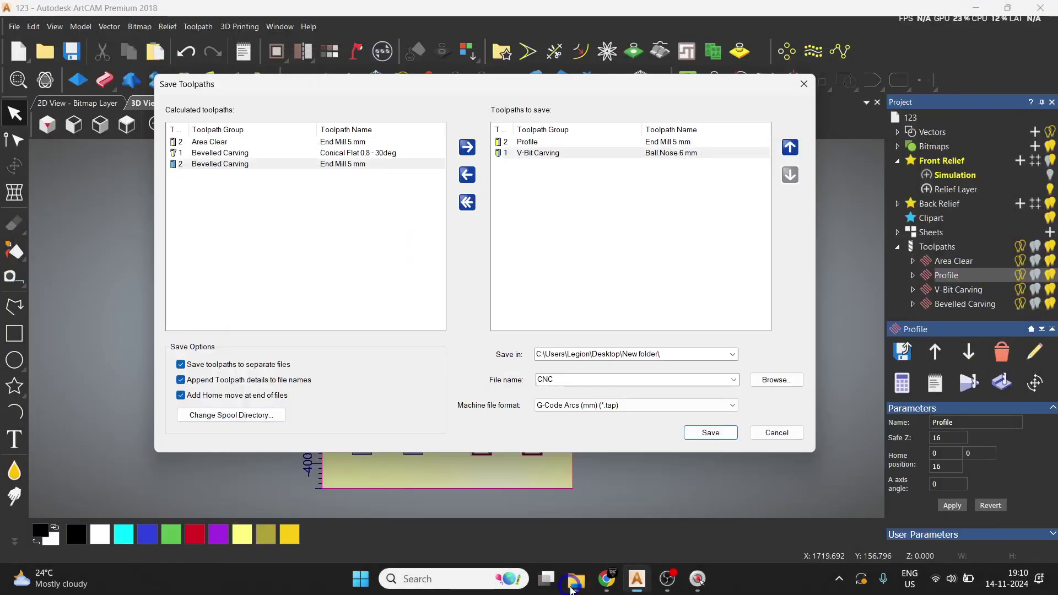
# Set the machine file format to G-Code (mm) (*.tap).
pyautogui.click(661, 406)
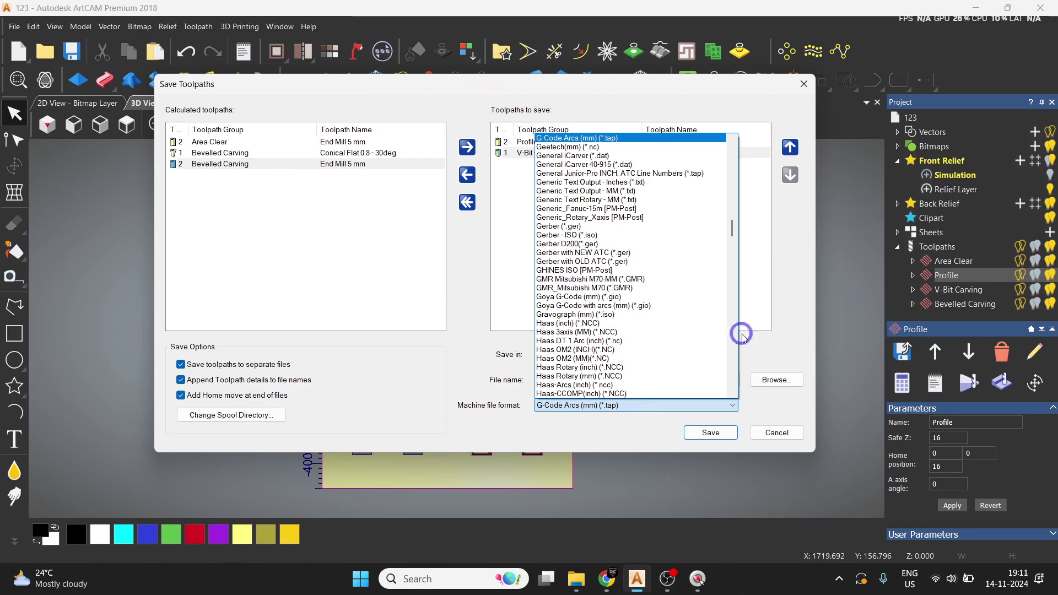
pyautogui.click(731, 139)
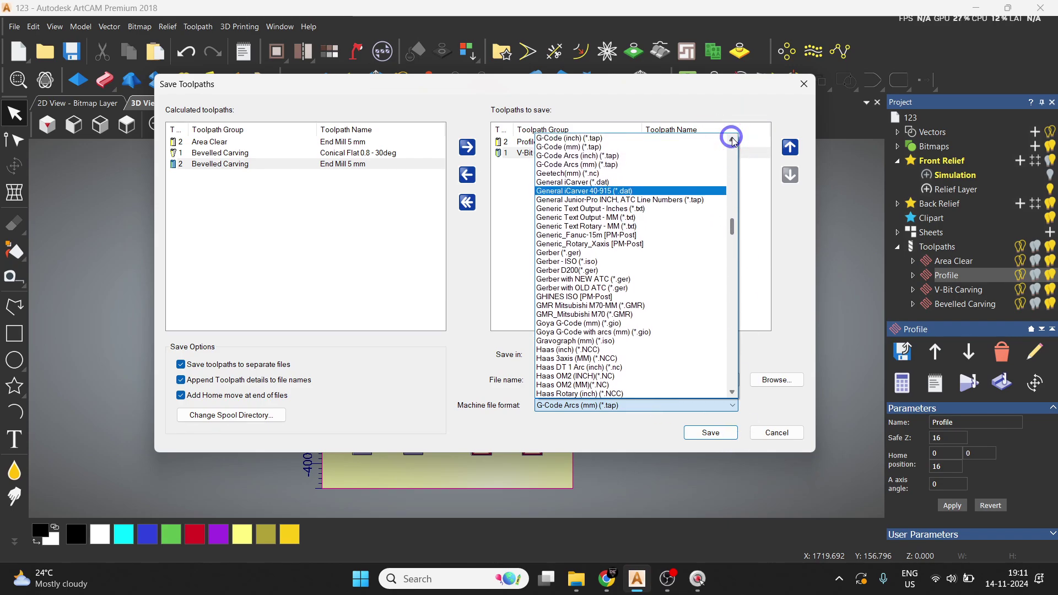
pyautogui.click(731, 139)
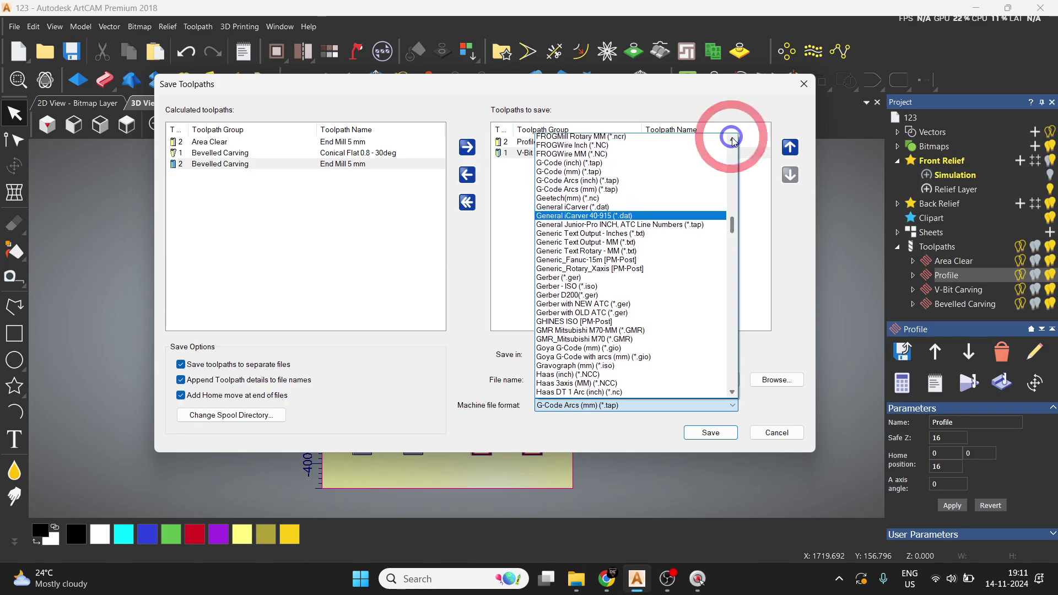
pyautogui.click(606, 173)
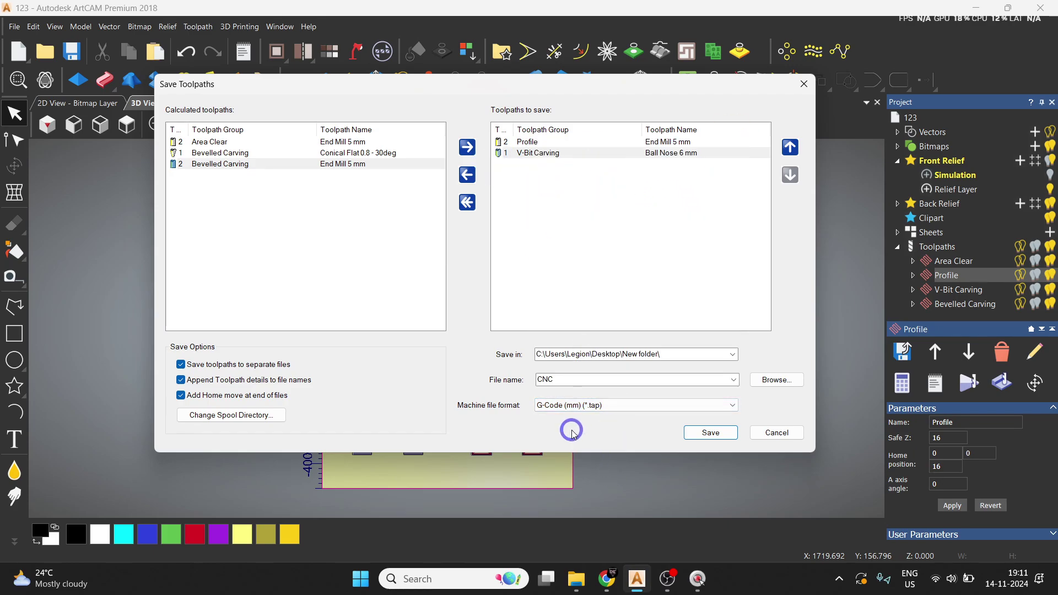
pyautogui.click(732, 405)
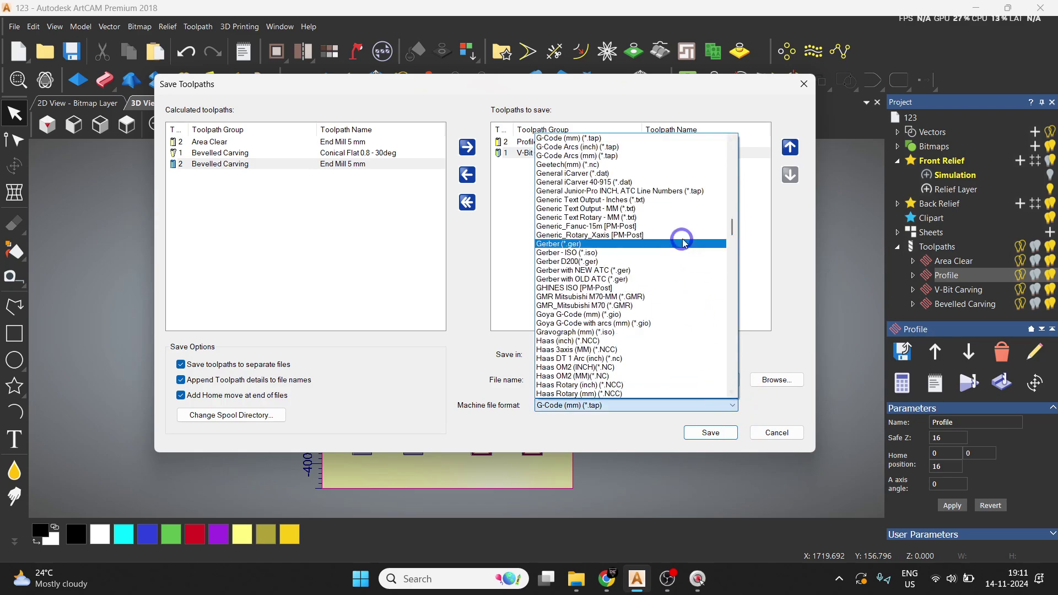
pyautogui.click(732, 139)
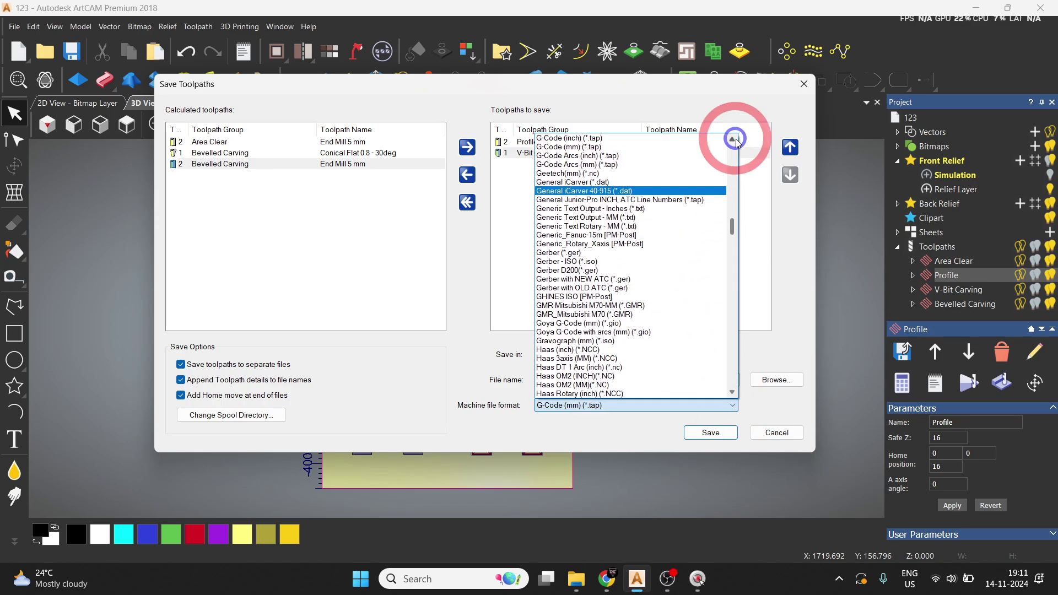
pyautogui.click(732, 139)
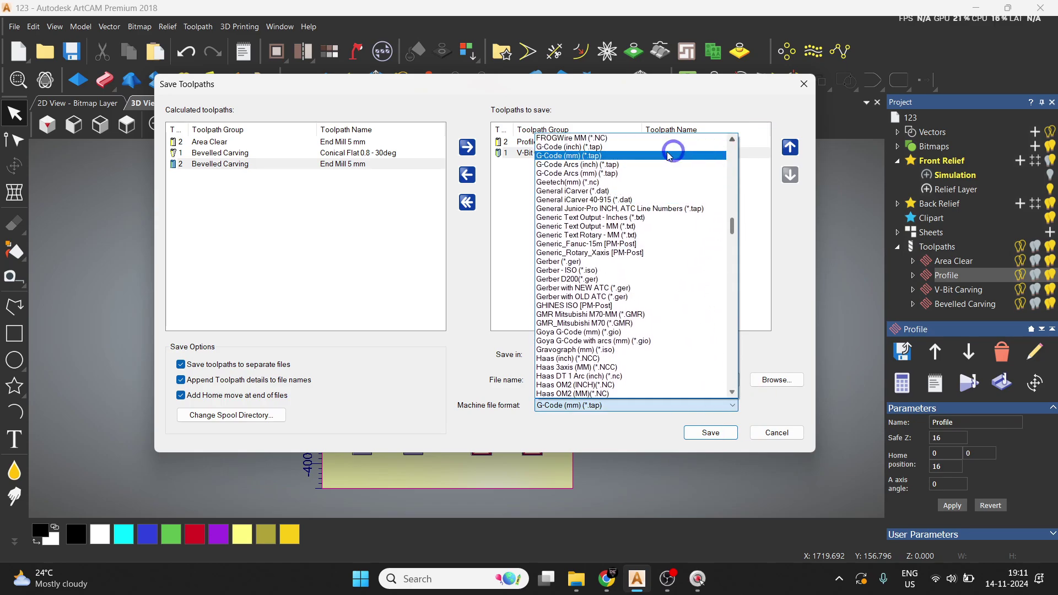
pyautogui.click(615, 155)
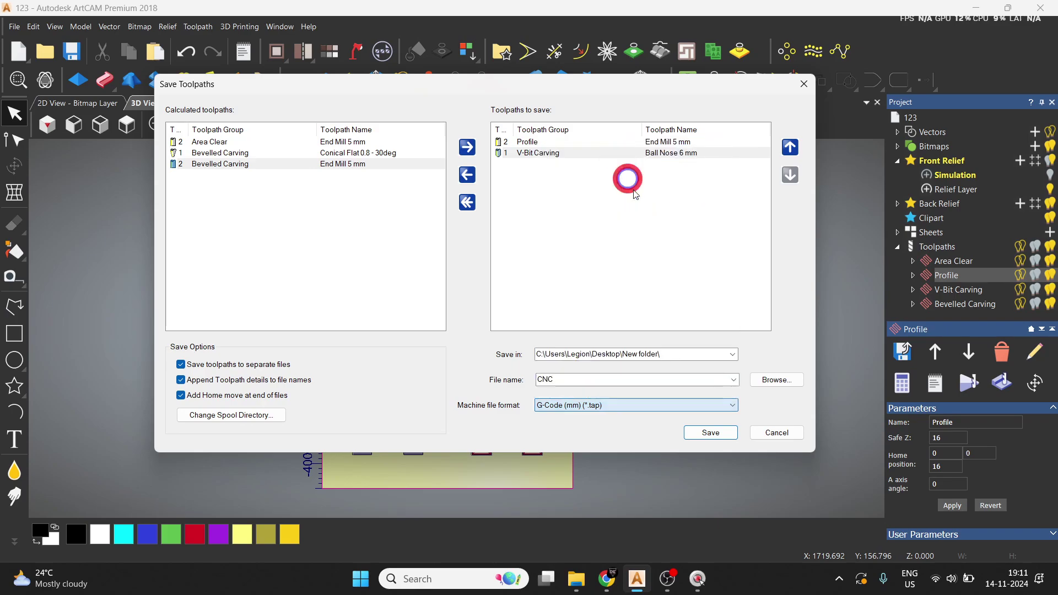
# Save the Profile and V-Bit Carving toolpaths over the existing files and close the Save Toolpaths dialog.
pyautogui.click(716, 439)
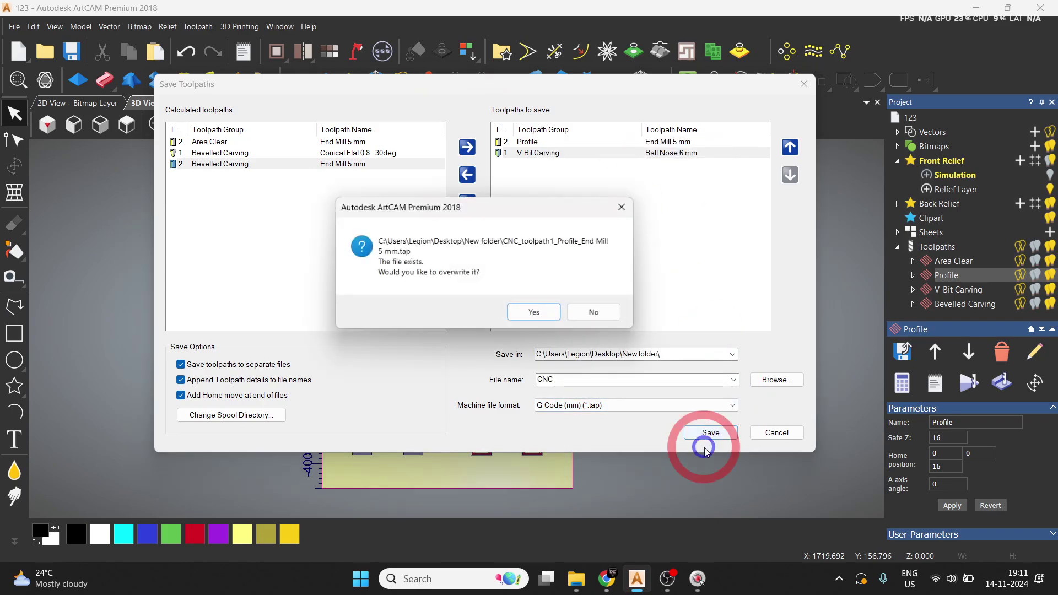
pyautogui.click(541, 324)
pyautogui.click(538, 317)
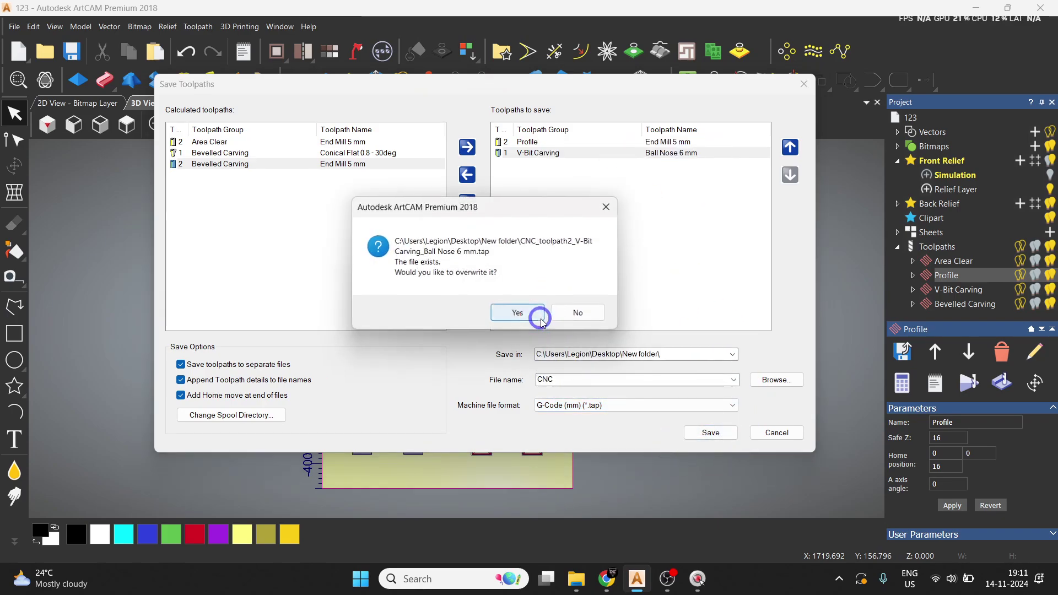
pyautogui.click(525, 314)
pyautogui.click(576, 586)
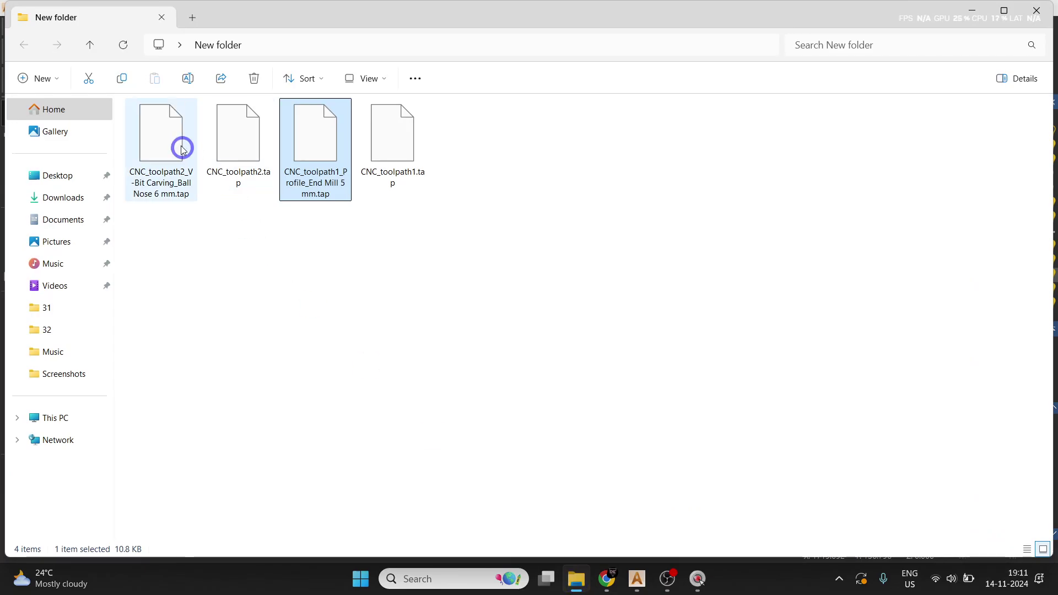
pyautogui.click(635, 584)
pyautogui.click(211, 373)
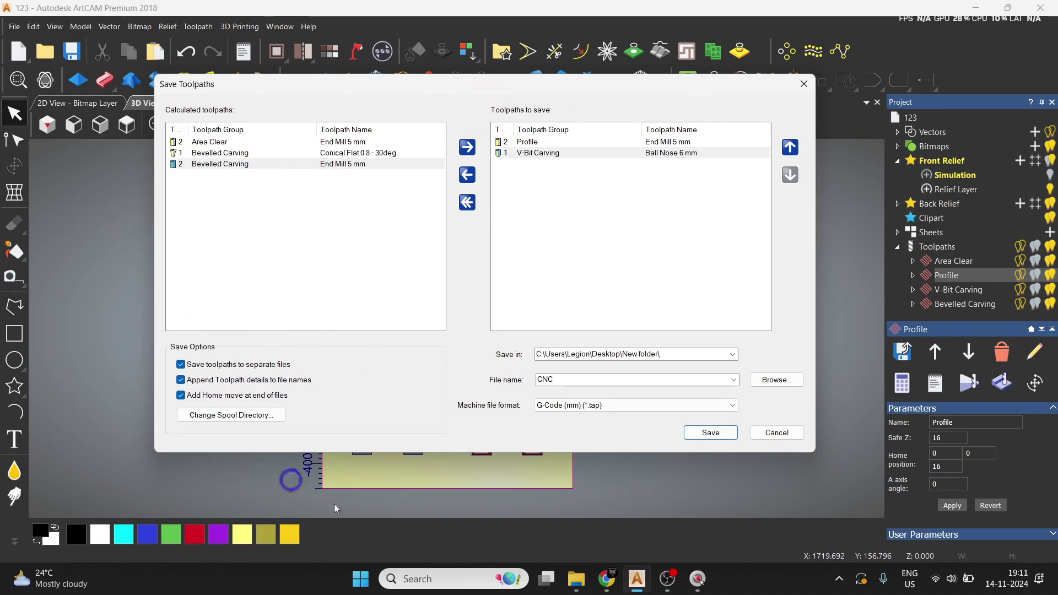
pyautogui.click(768, 434)
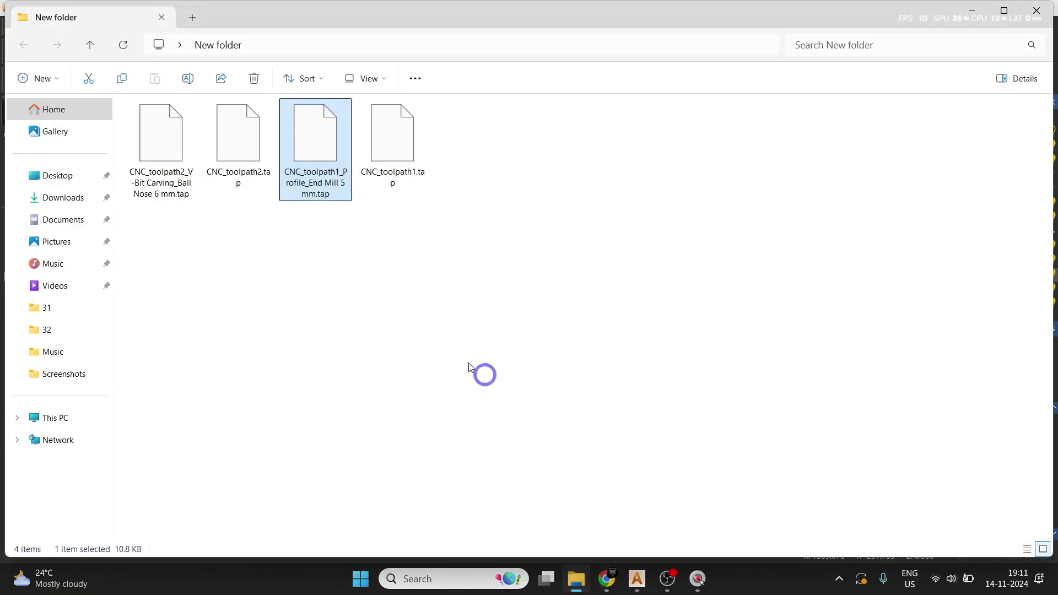
# Open CNC_toolpath1_Profile_End Mill 5 mm.tap from New folder in Notepad and look through its G-code coordinates.
pyautogui.rightClick(325, 119)
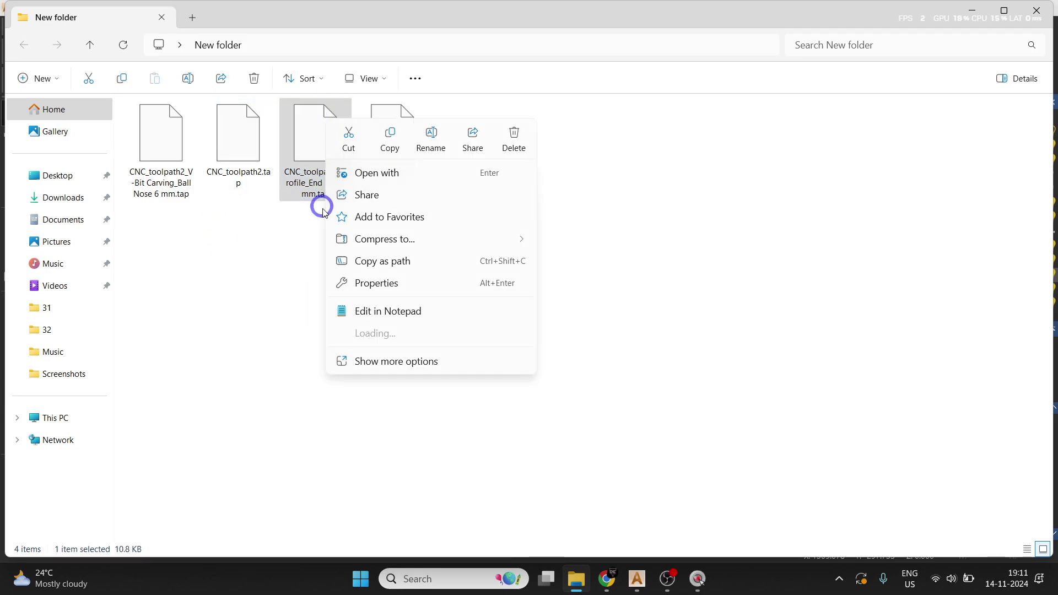
pyautogui.click(415, 172)
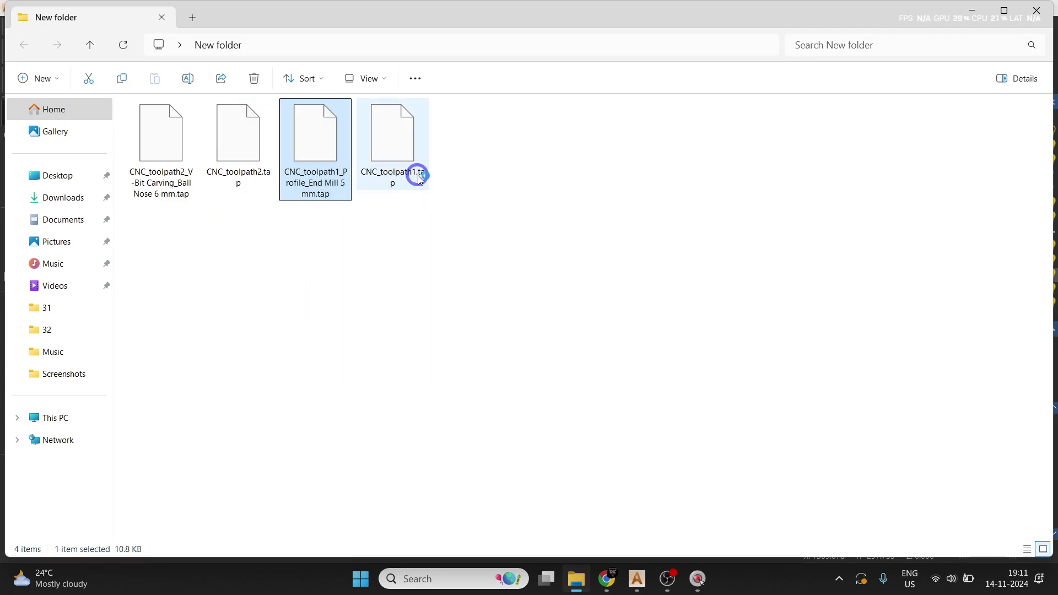
pyautogui.click(468, 267)
pyautogui.click(581, 424)
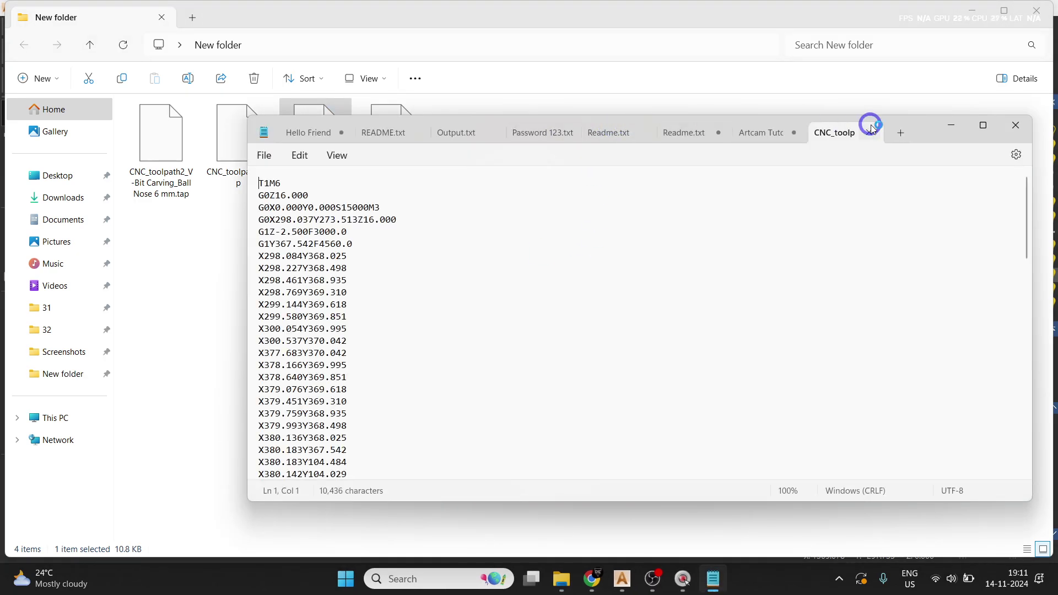
pyautogui.moveTo(923, 127); pyautogui.dragTo(926, 117)
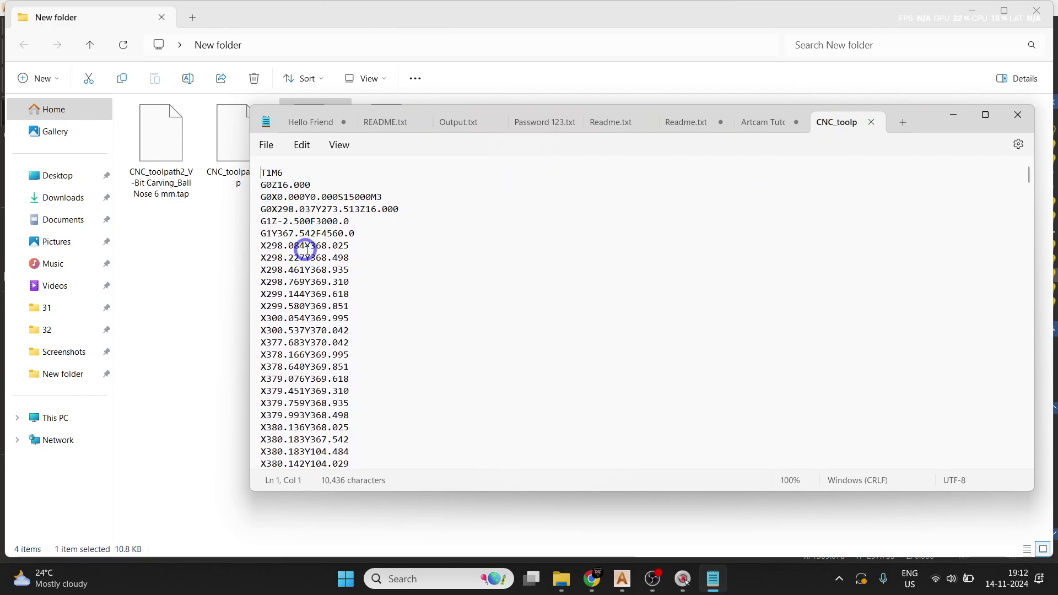
pyautogui.scroll(-8, 289, 357)
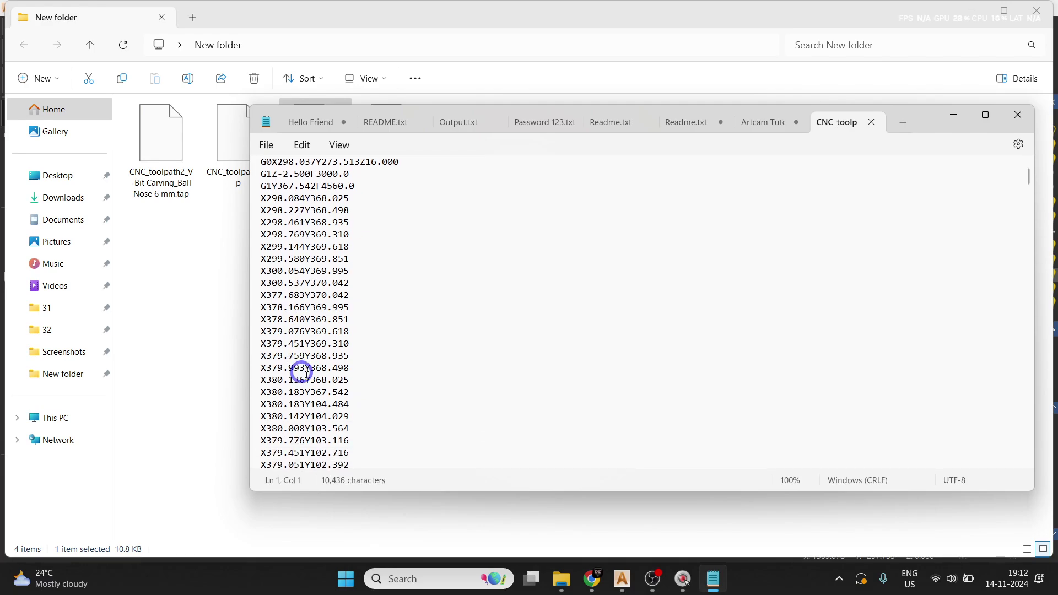
pyautogui.scroll(-5, 344, 391)
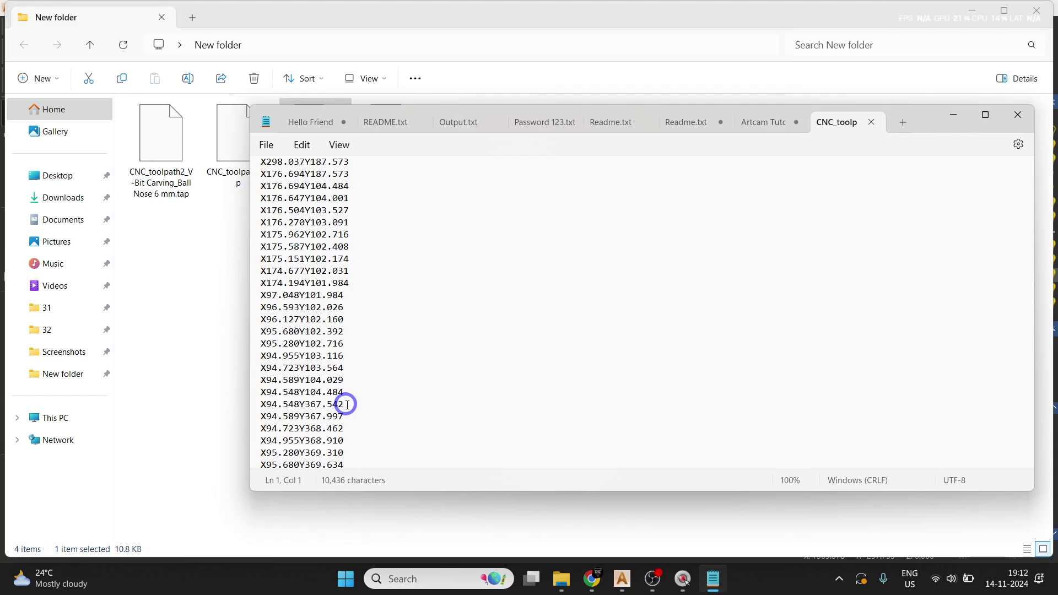
# Switch to ArtCAM to compare the G-code with the toolpaths in the 3D view, and close Notepad.
pyautogui.click(621, 580)
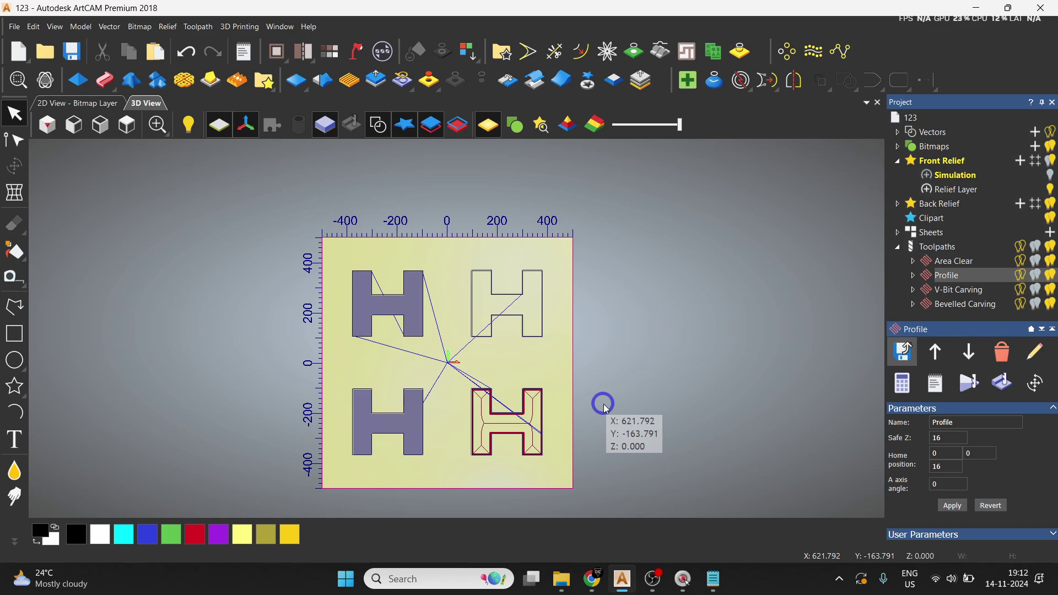
pyautogui.hotkey('alt', 'Tab')
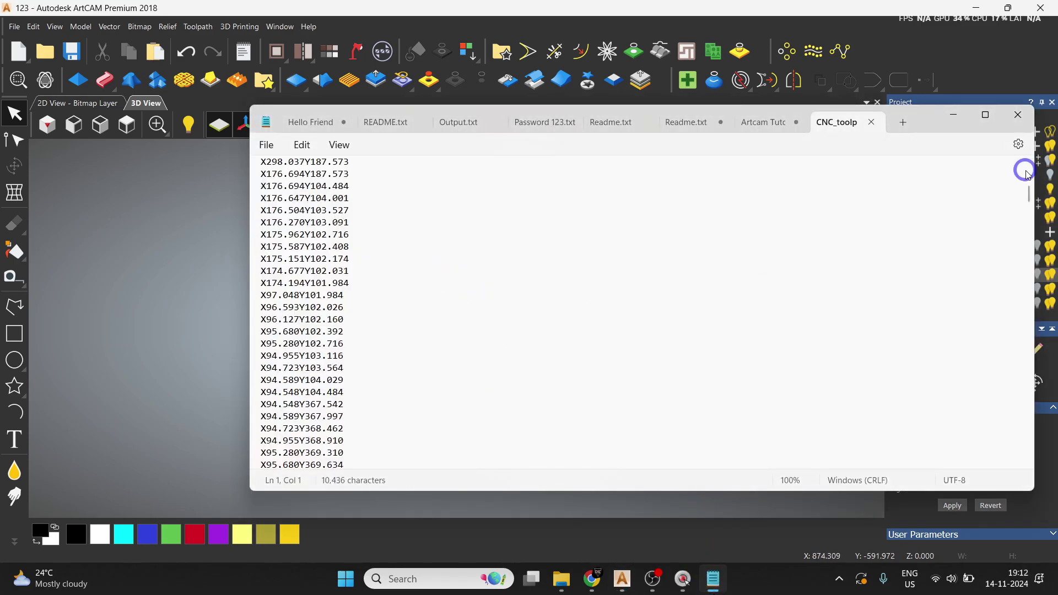
pyautogui.click(1018, 115)
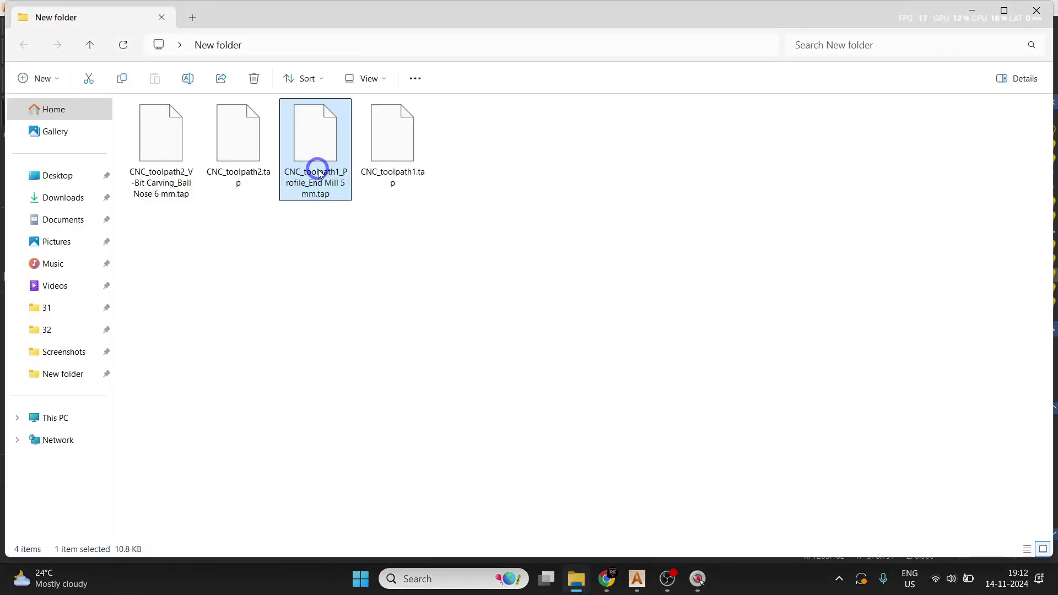
# Reopen CNC_toolpath1_Profile_End Mill 5 mm.tap in Notepad and examine its G-code lines again.
pyautogui.rightClick(312, 147)
pyautogui.click(311, 146)
pyautogui.click(471, 221)
pyautogui.click(562, 449)
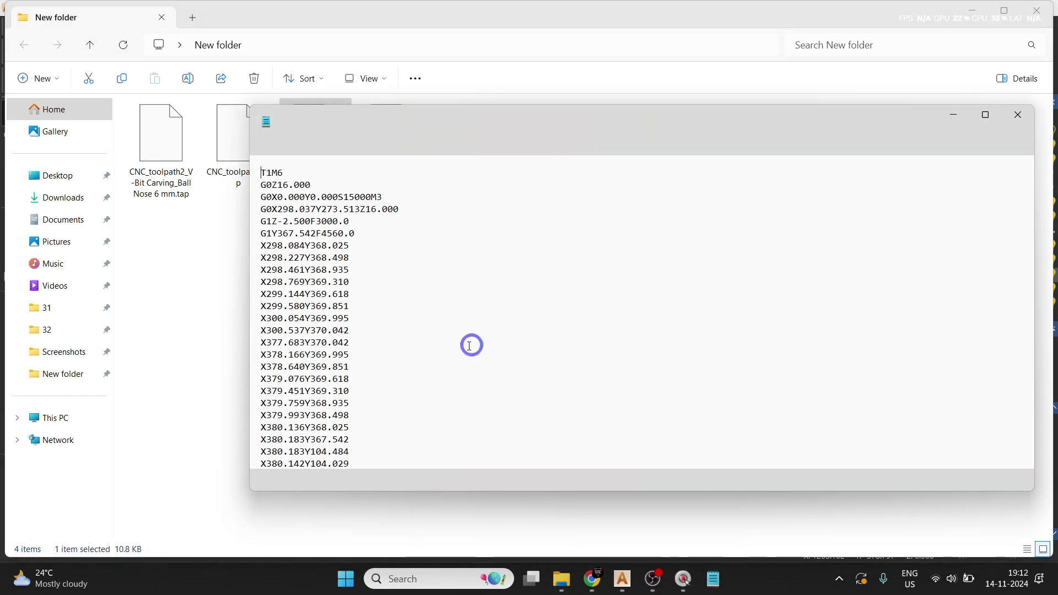
pyautogui.scroll(-20, 369, 334)
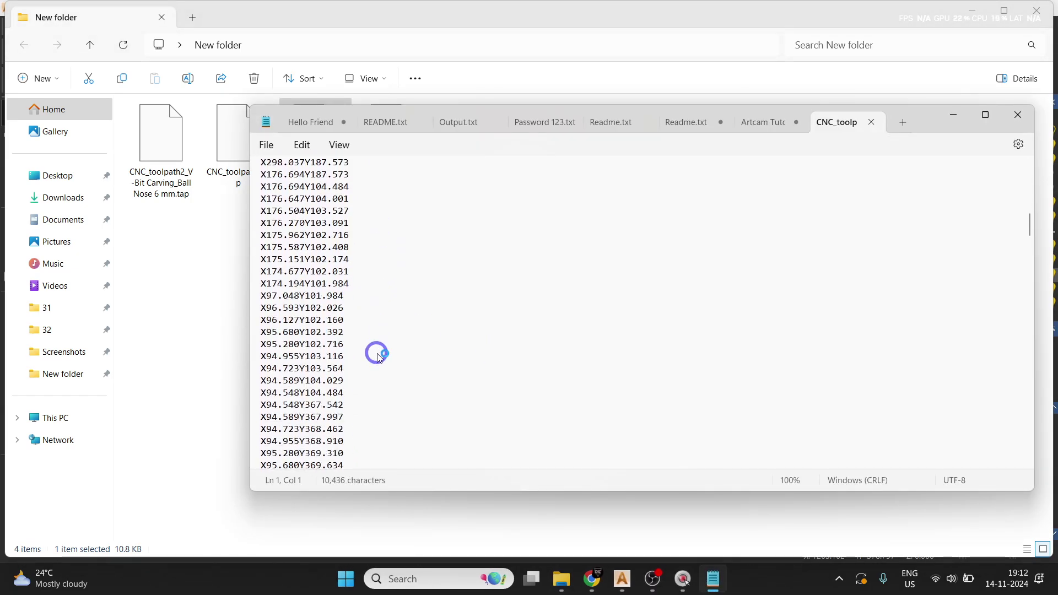
# Read the rest of the profile G-code to its end in Notepad, close the file and switch to ArtCAM.
pyautogui.scroll(-20, 388, 364)
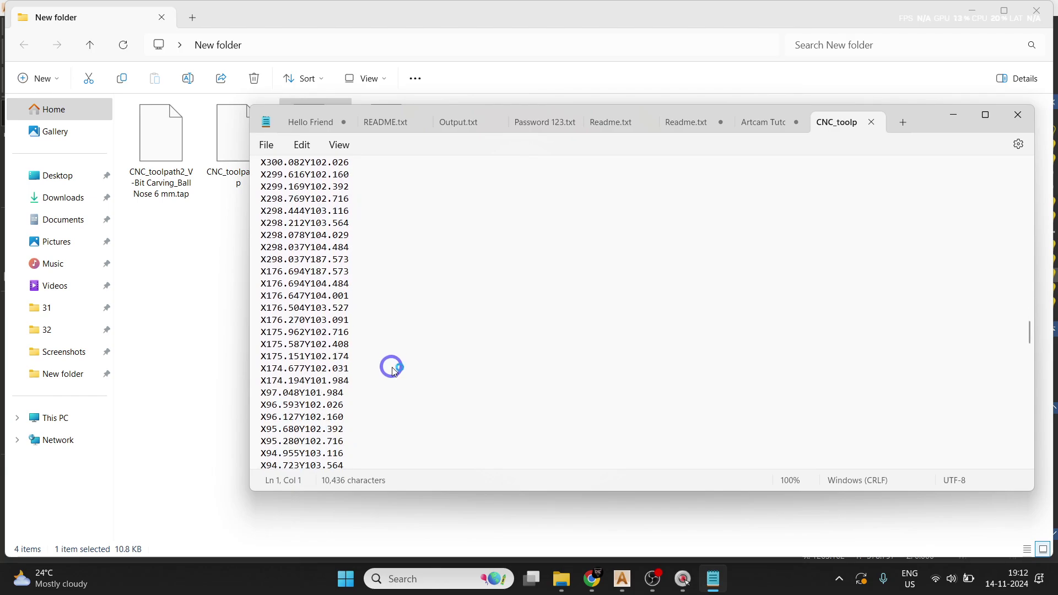
pyautogui.moveTo(1028, 358); pyautogui.dragTo(1026, 450)
pyautogui.click(1018, 117)
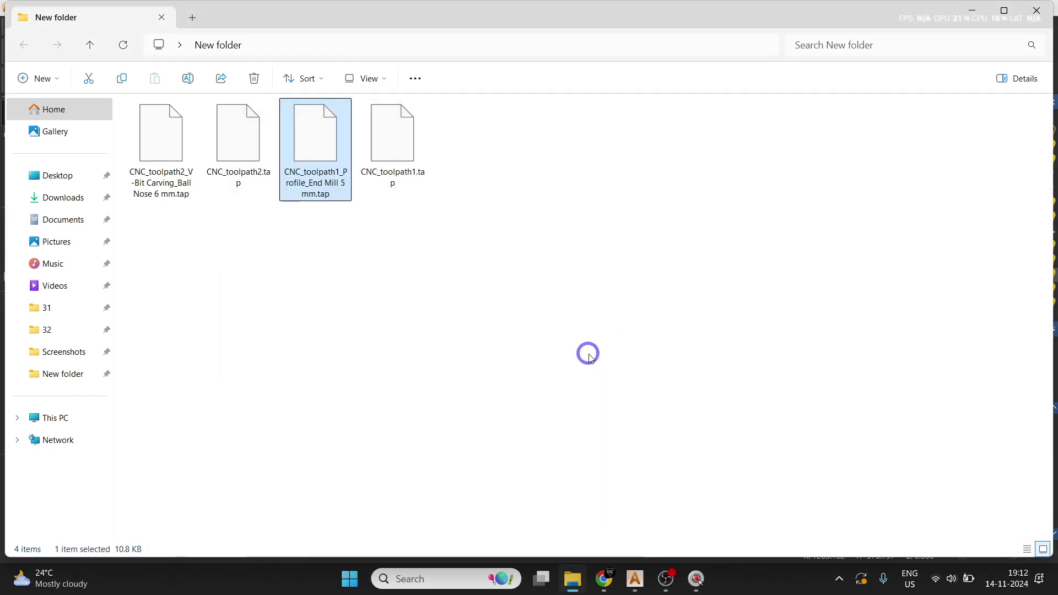
pyautogui.click(590, 363)
pyautogui.click(635, 588)
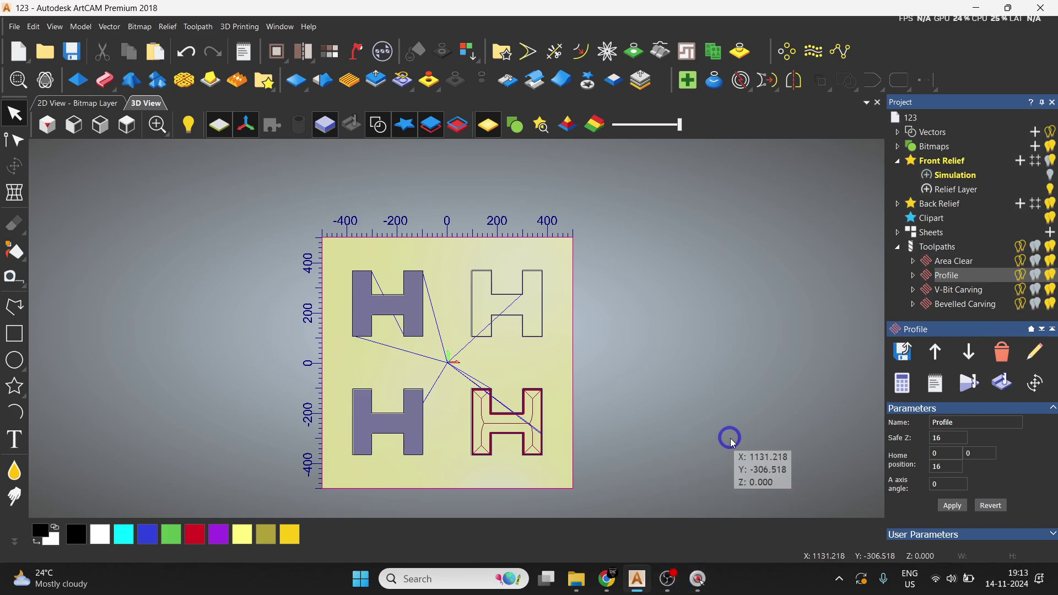
# Set up saving of all the calculated toolpaths to separate files, with toolpath details appended to the file names.
pyautogui.click(910, 353)
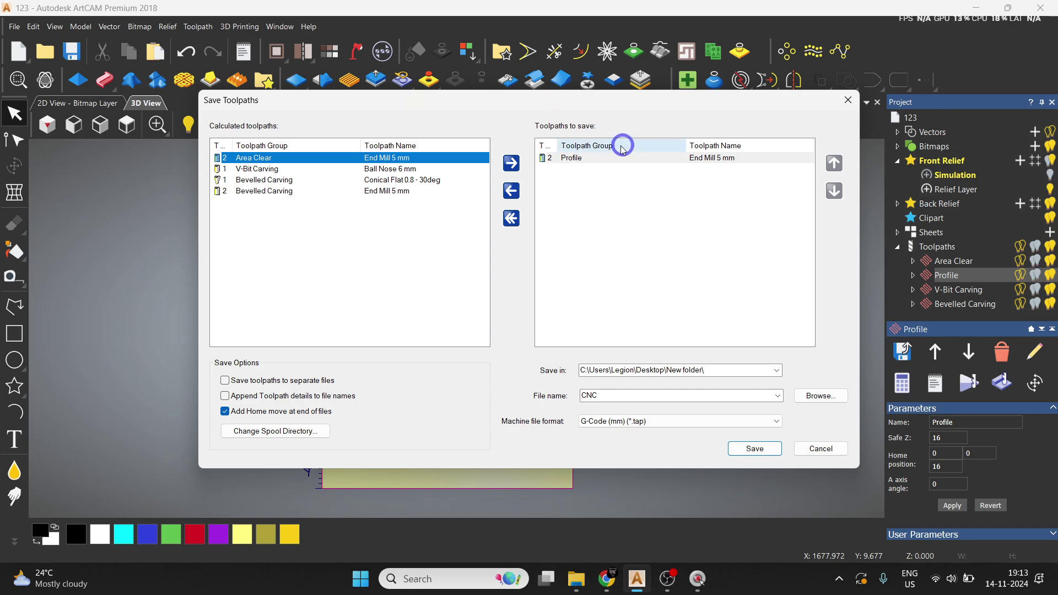
pyautogui.click(816, 448)
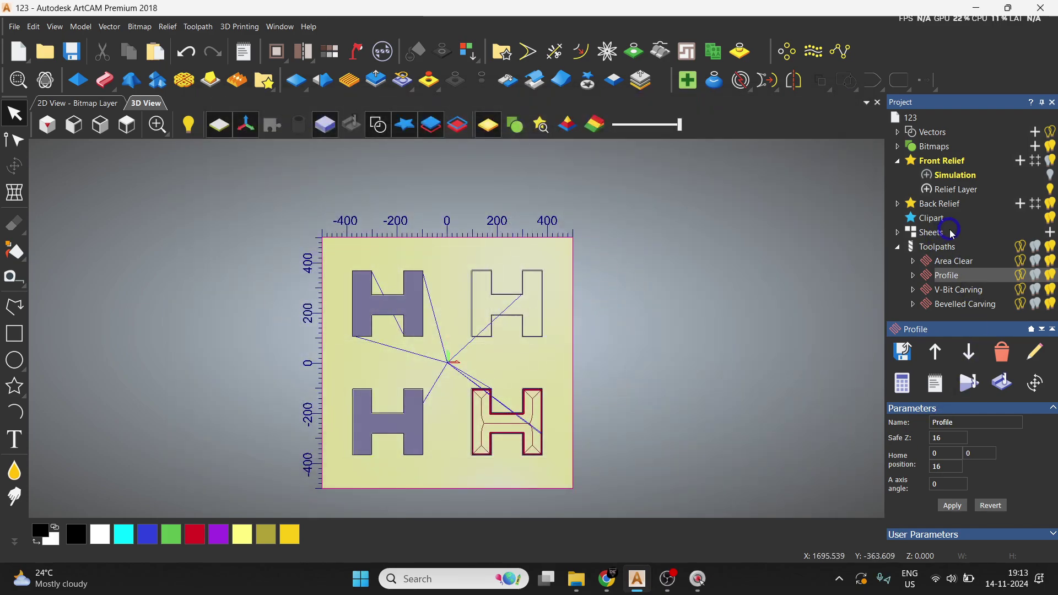
pyautogui.click(950, 247)
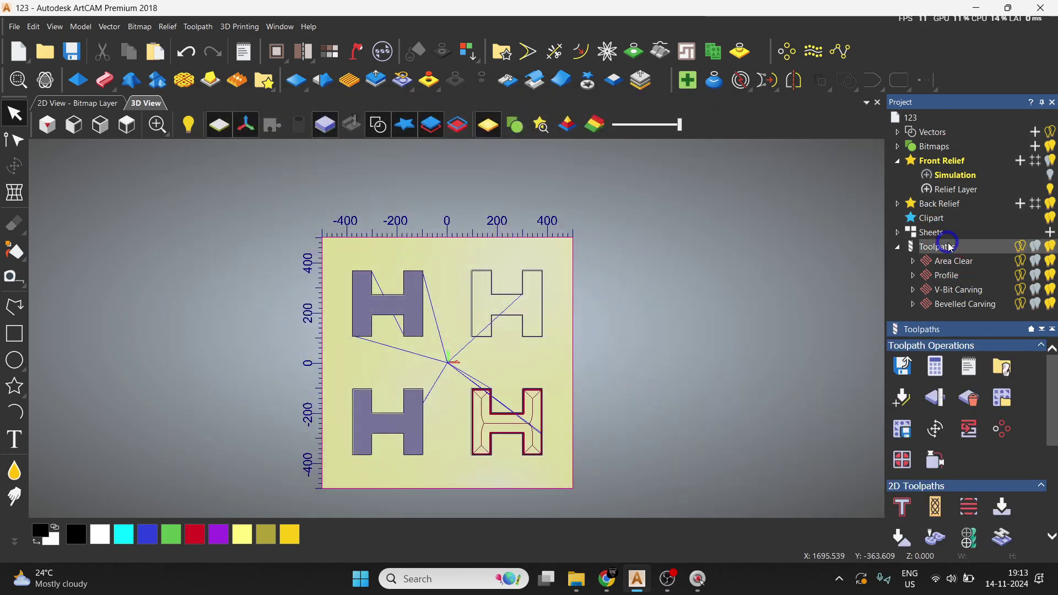
pyautogui.click(902, 365)
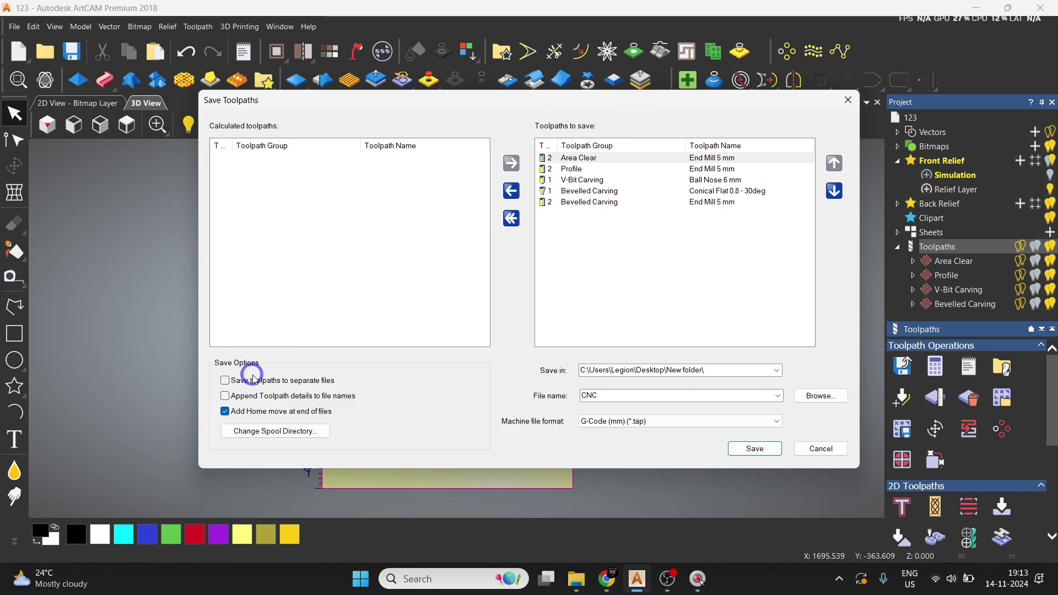
pyautogui.click(225, 380)
pyautogui.click(225, 396)
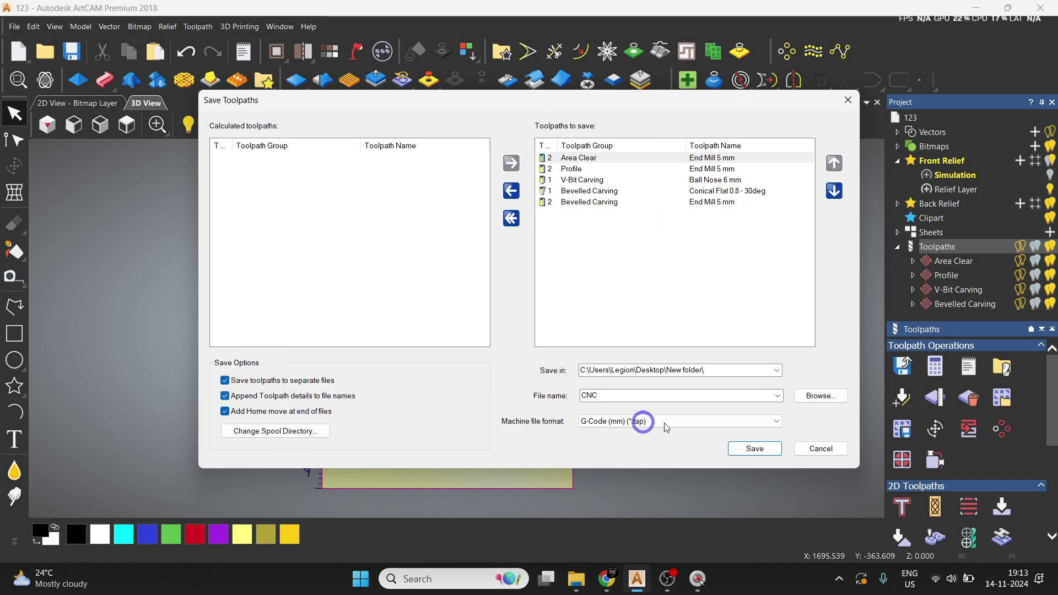
# Switch to File Explorer and delete all the old CNC .tap files in New folder.
pyautogui.click(598, 582)
pyautogui.moveTo(568, 325); pyautogui.dragTo(177, 121)
pyautogui.press('Delete')
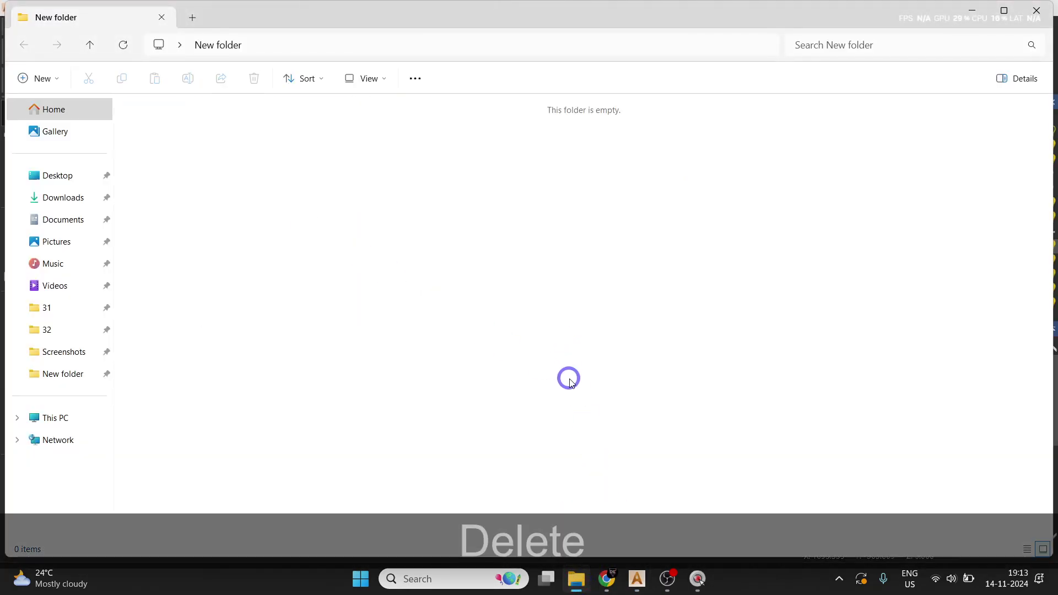
# Save all the listed toolpaths from ArtCAM as G-Code (mm) files named CNC, and return to New folder in File Explorer.
pyautogui.click(639, 586)
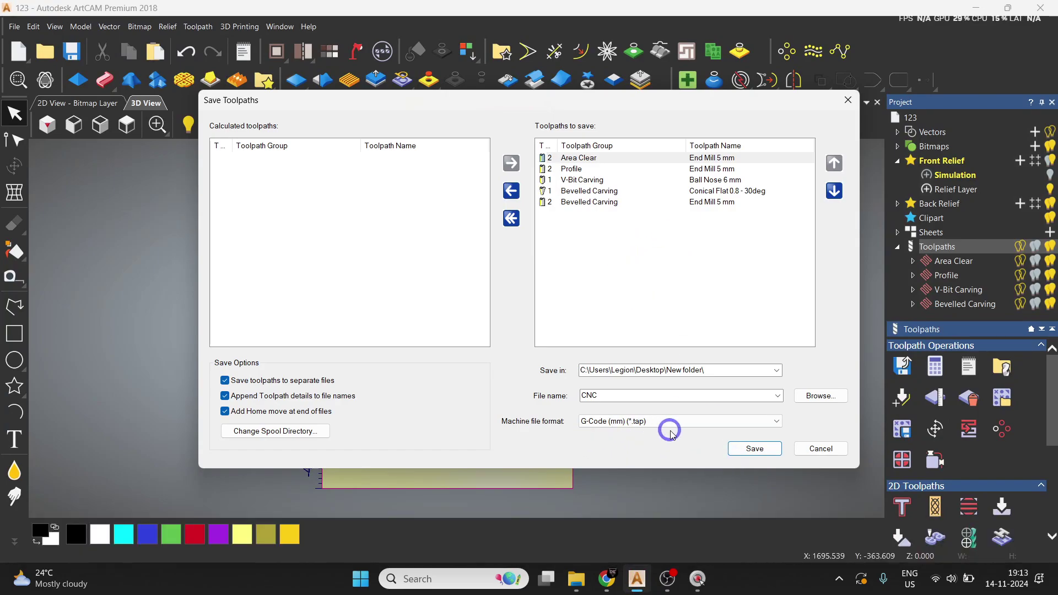
pyautogui.click(749, 448)
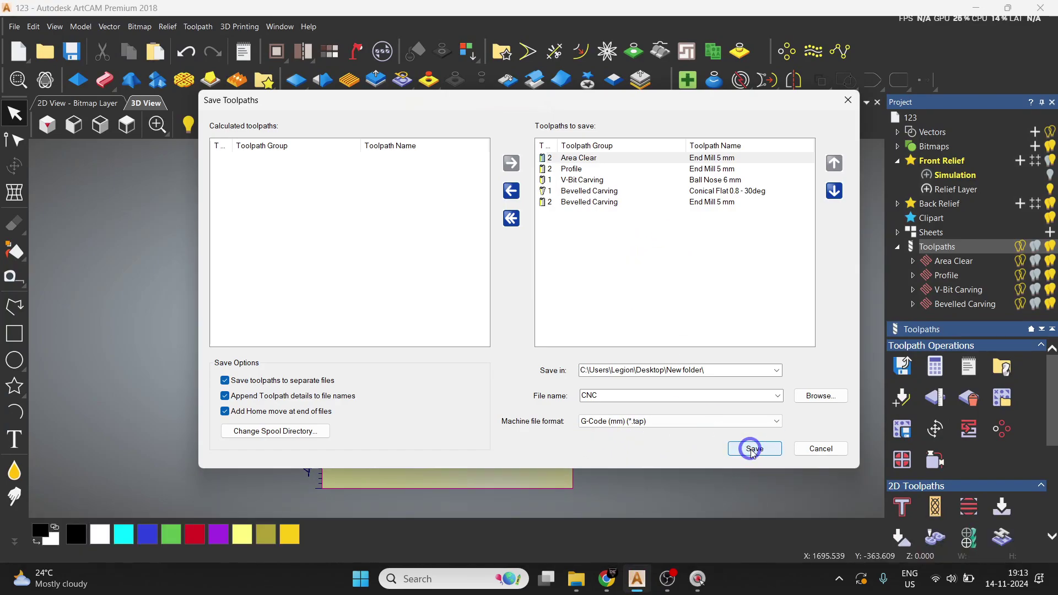
pyautogui.click(574, 584)
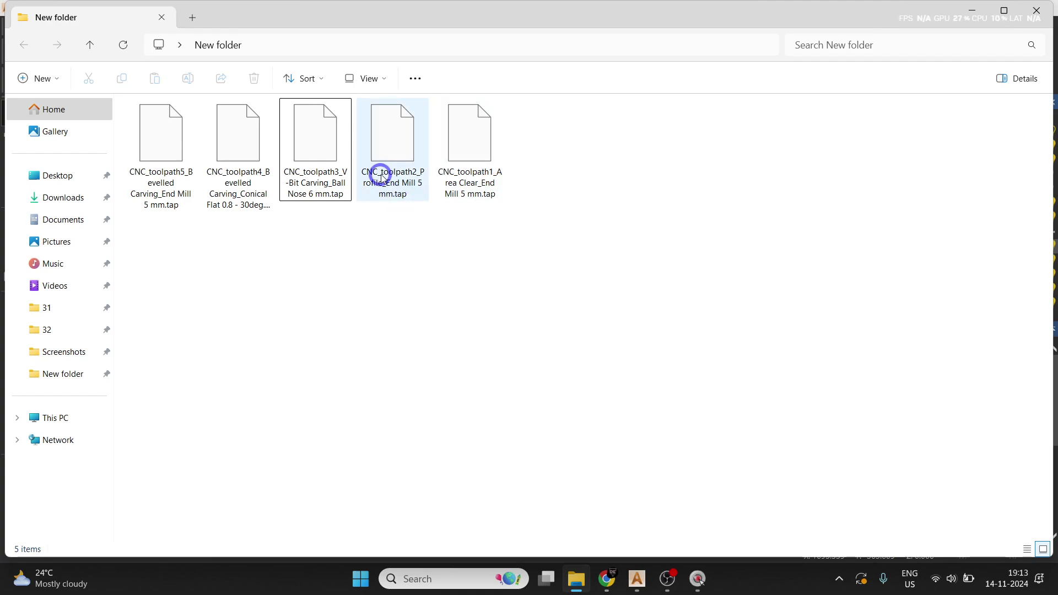
# Examine the saved .tap files in New folder, comparing their toolpath numbers, toolpath types and tool names.
pyautogui.click(392, 159)
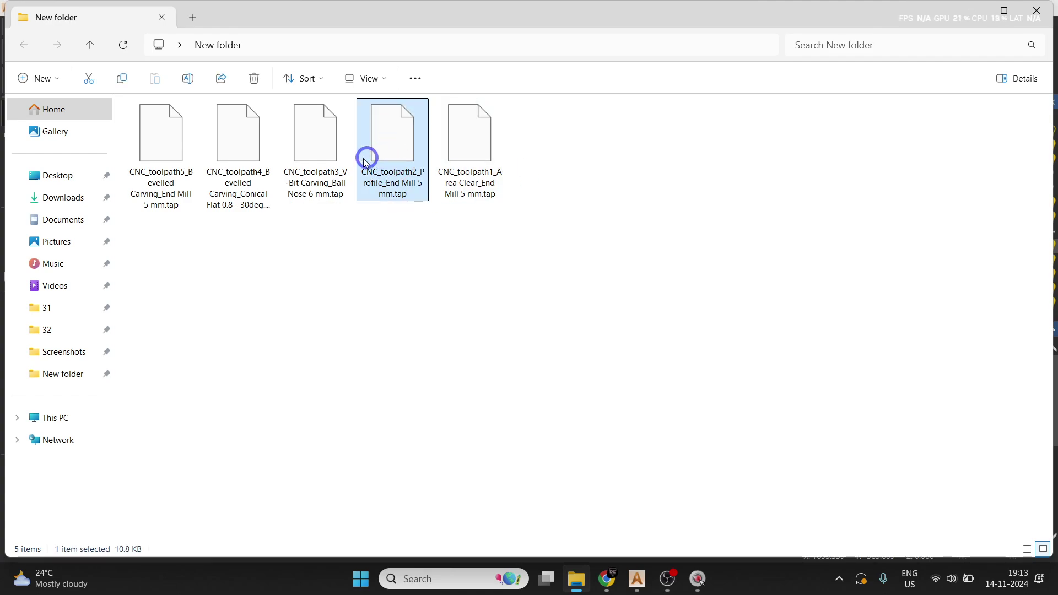
pyautogui.click(226, 160)
pyautogui.click(392, 147)
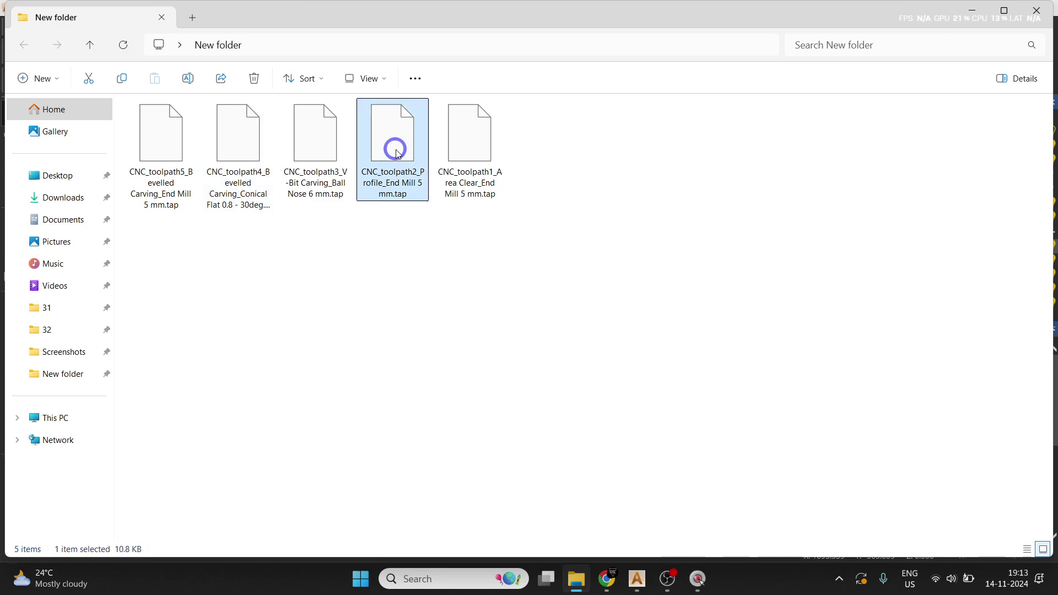
pyautogui.click(257, 141)
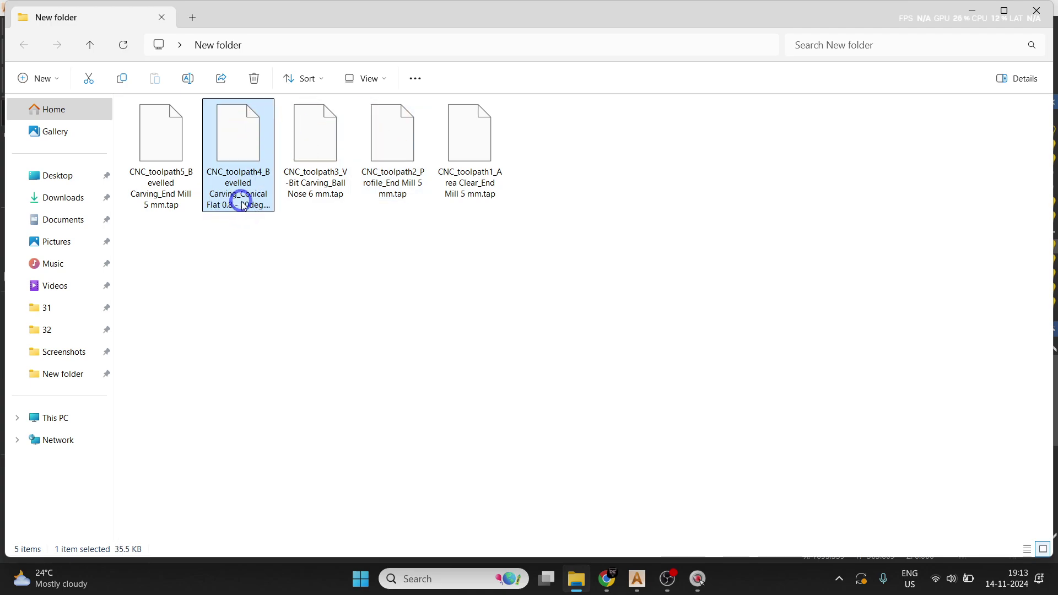
pyautogui.click(338, 143)
pyautogui.click(393, 158)
pyautogui.click(456, 158)
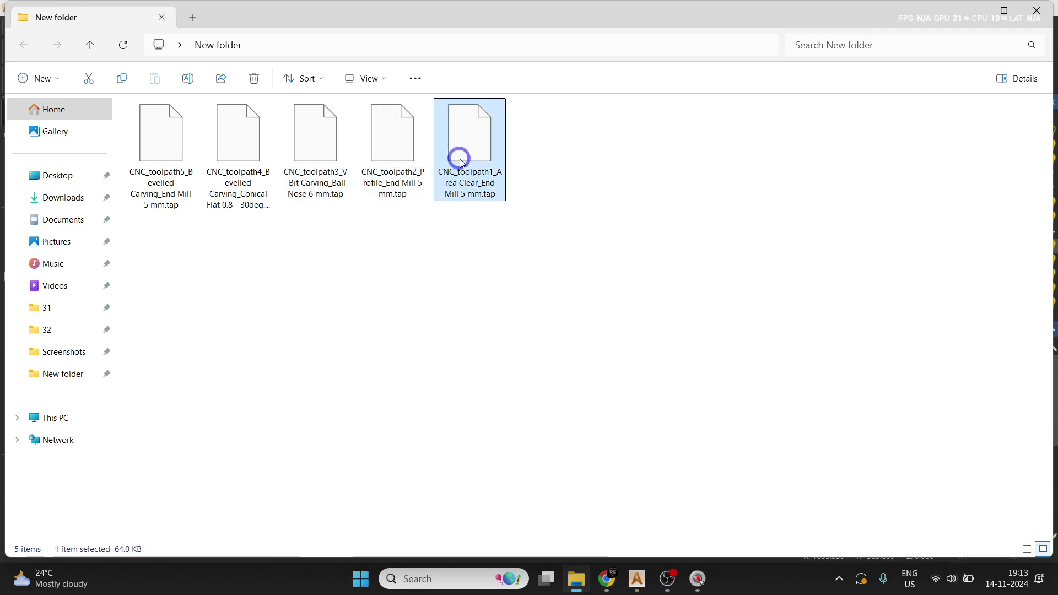
pyautogui.click(171, 158)
pyautogui.click(224, 149)
pyautogui.click(160, 147)
pyautogui.click(217, 170)
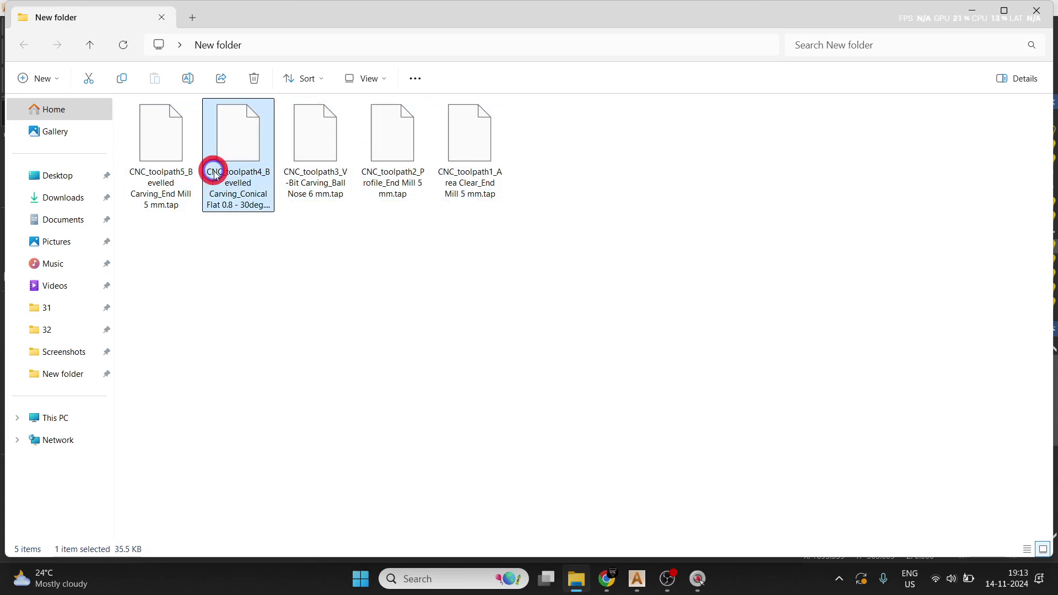
# Switch back to ArtCAM and close the Save Toolpaths dialog.
pyautogui.click(639, 580)
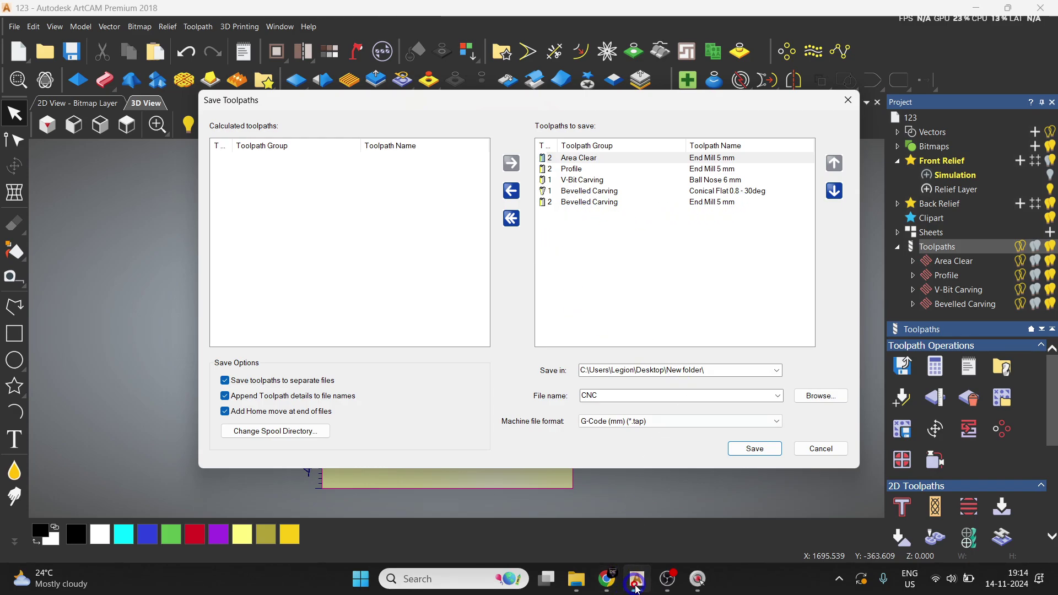
pyautogui.moveTo(608, 567)
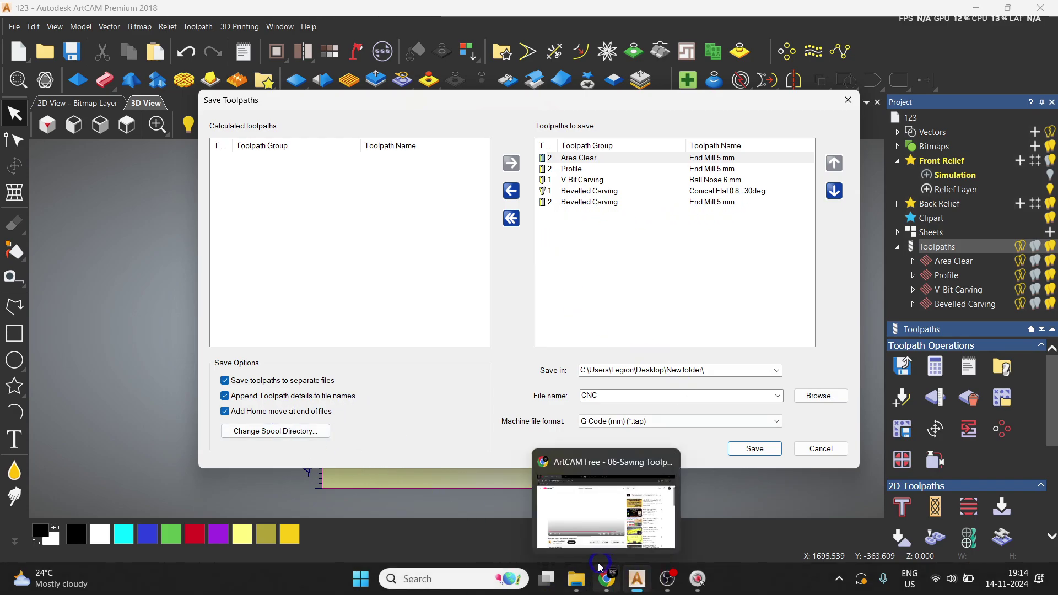
pyautogui.click(819, 449)
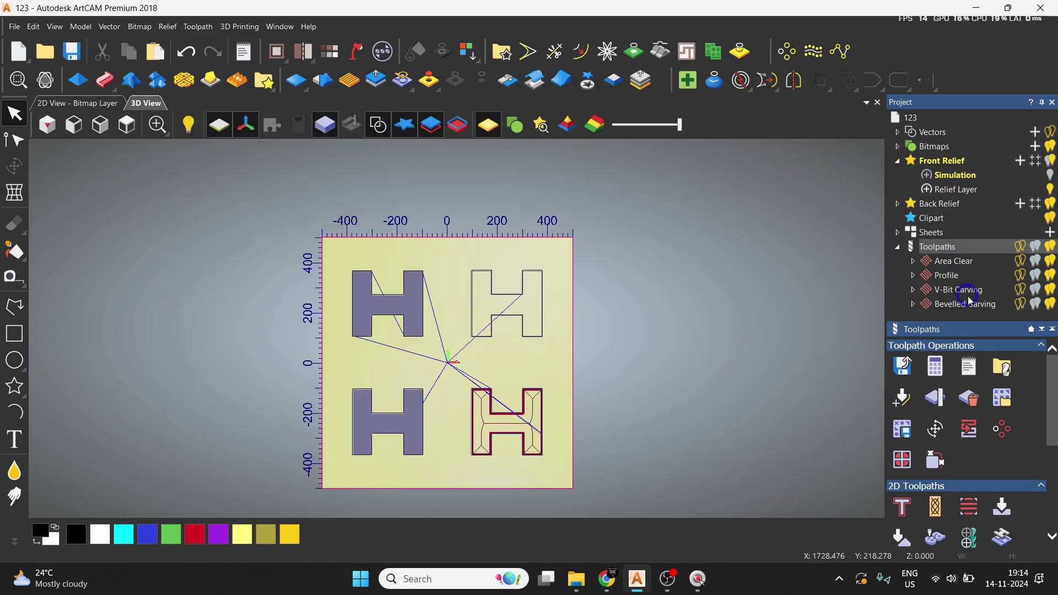
# View the Batch Calculate Toolpaths options and read through the Toolpath Summary for all toolpaths.
pyautogui.click(939, 375)
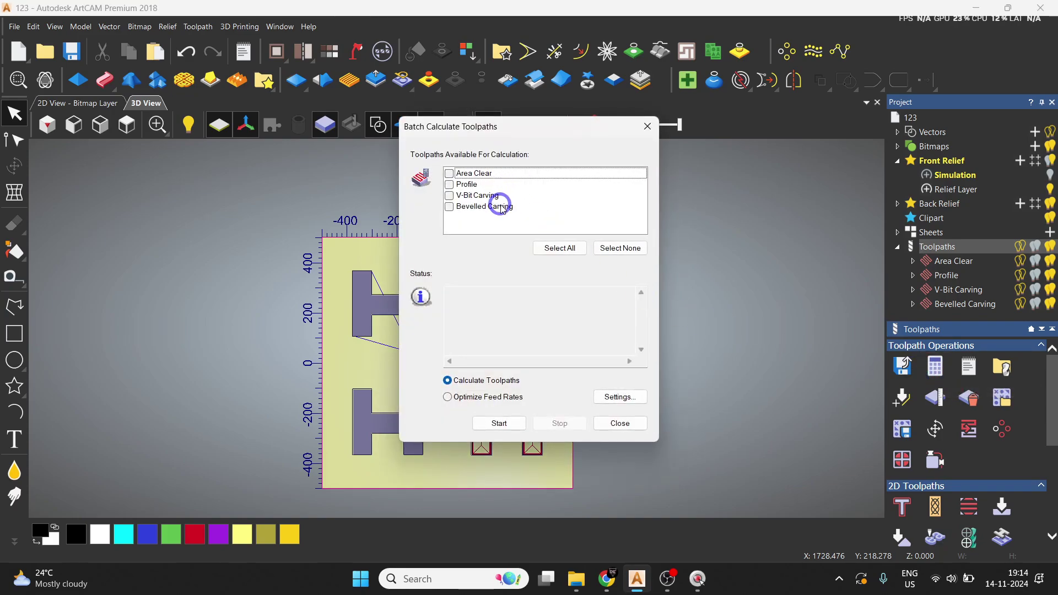
pyautogui.click(621, 423)
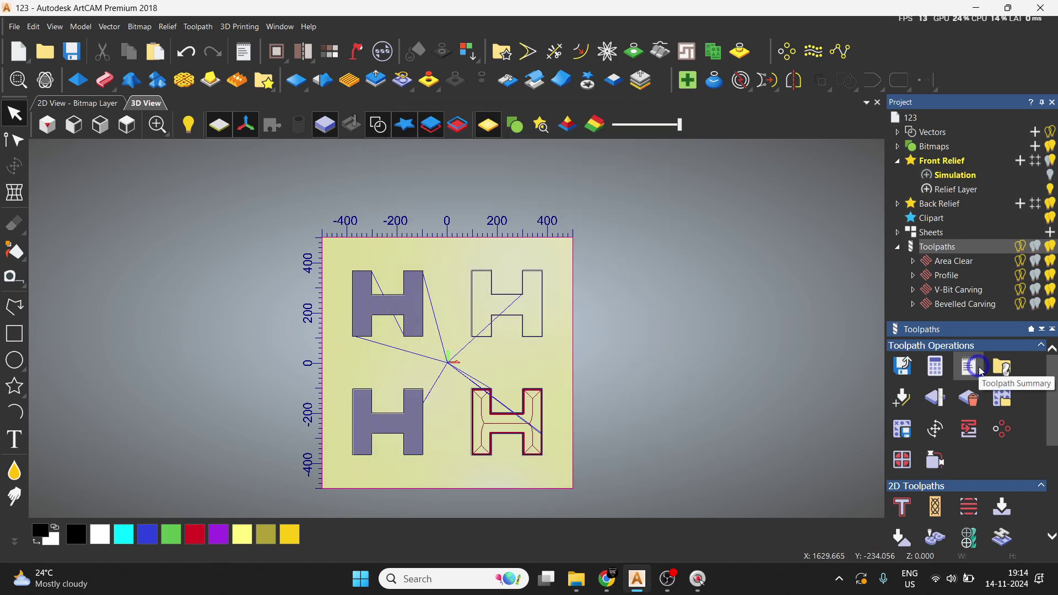
pyautogui.click(979, 367)
pyautogui.scroll(-8, 463, 278)
pyautogui.scroll(-10, 475, 301)
pyautogui.click(731, 131)
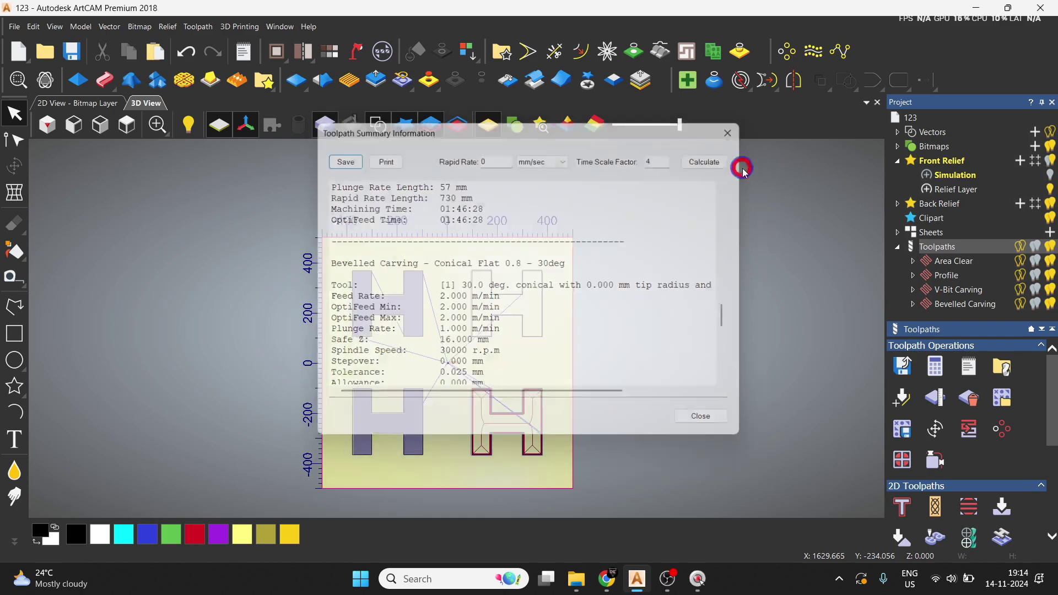
# Compare the Toolpath Summary of the Area Clear toolpath with the summary of the whole Toolpaths group.
pyautogui.click(967, 262)
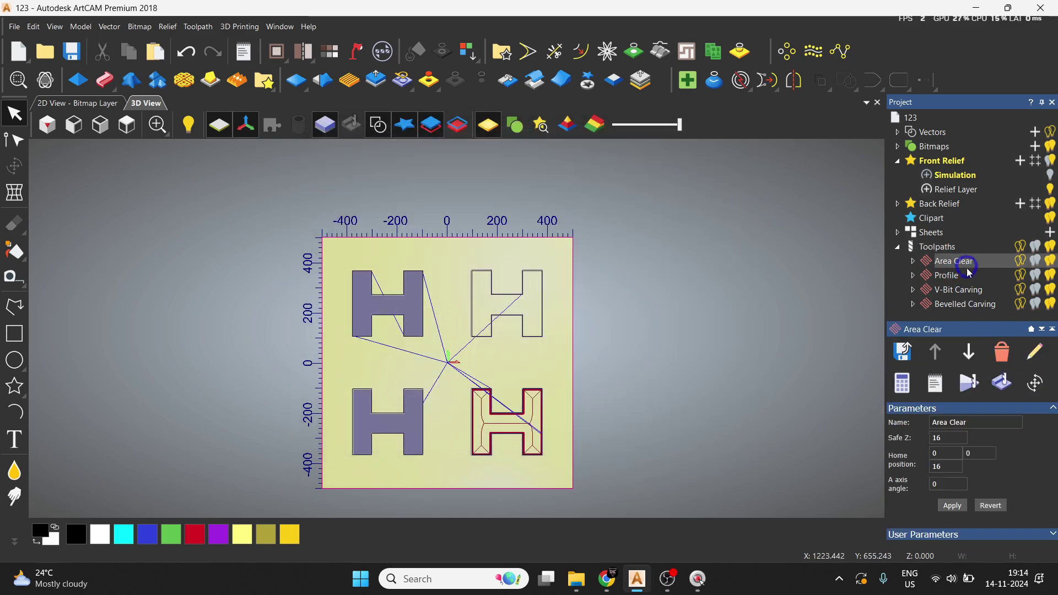
pyautogui.click(937, 384)
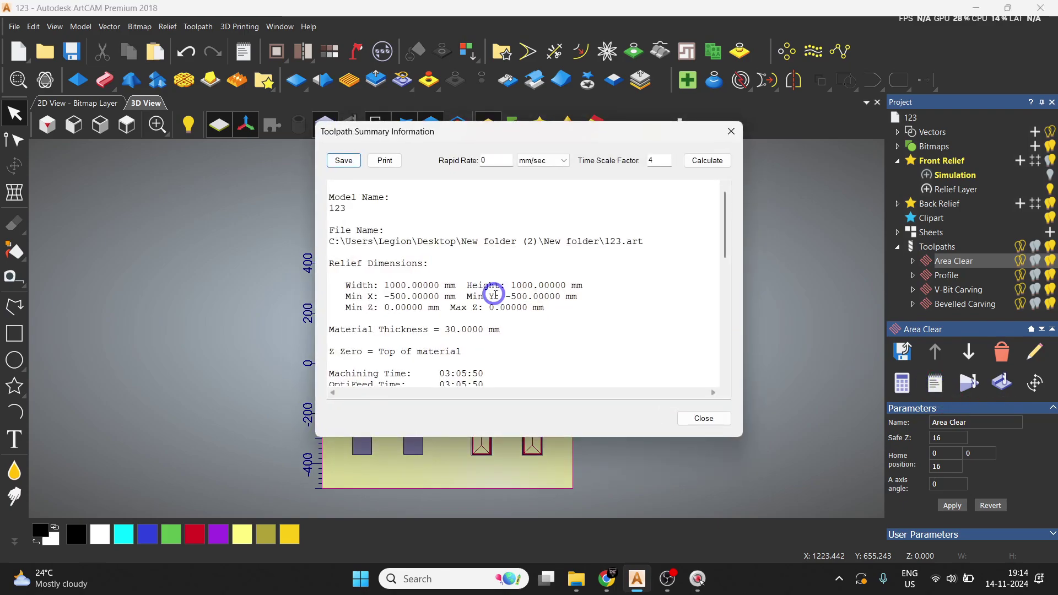
pyautogui.scroll(-5, 496, 265)
pyautogui.click(708, 418)
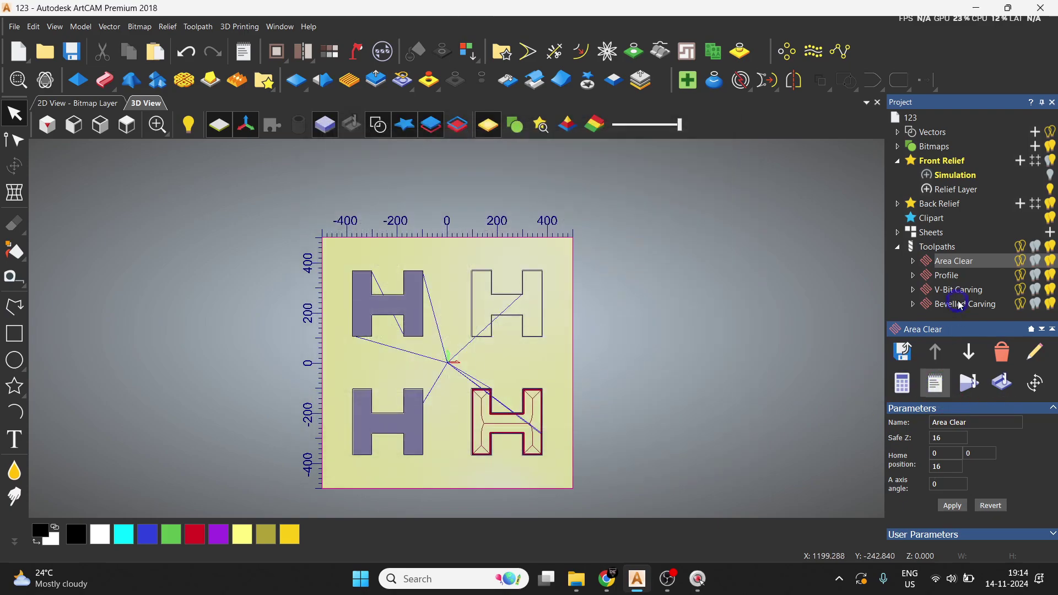
pyautogui.click(946, 248)
pyautogui.click(968, 367)
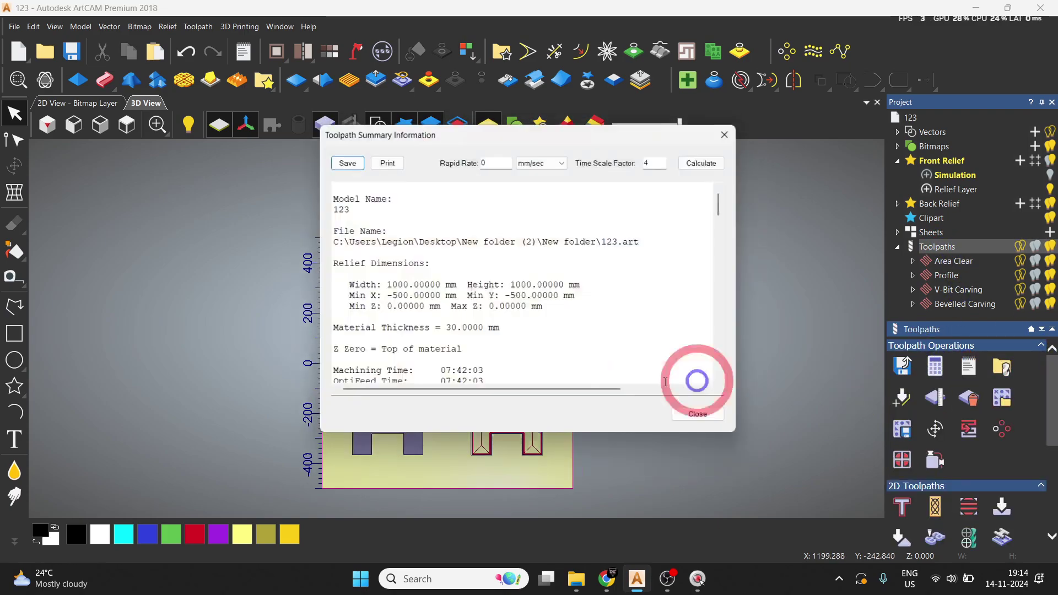
pyautogui.click(695, 413)
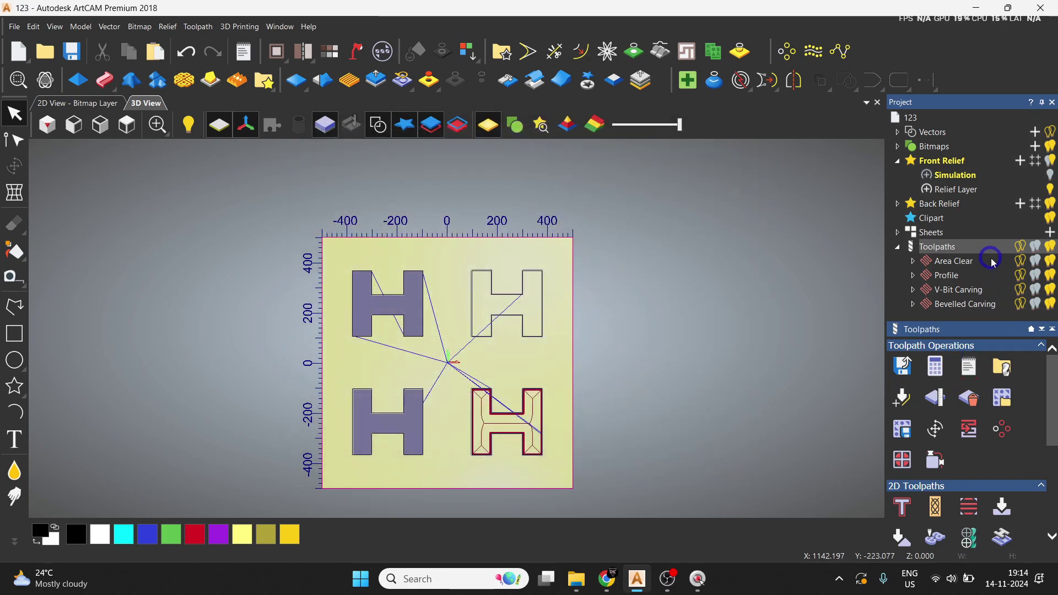
pyautogui.click(967, 262)
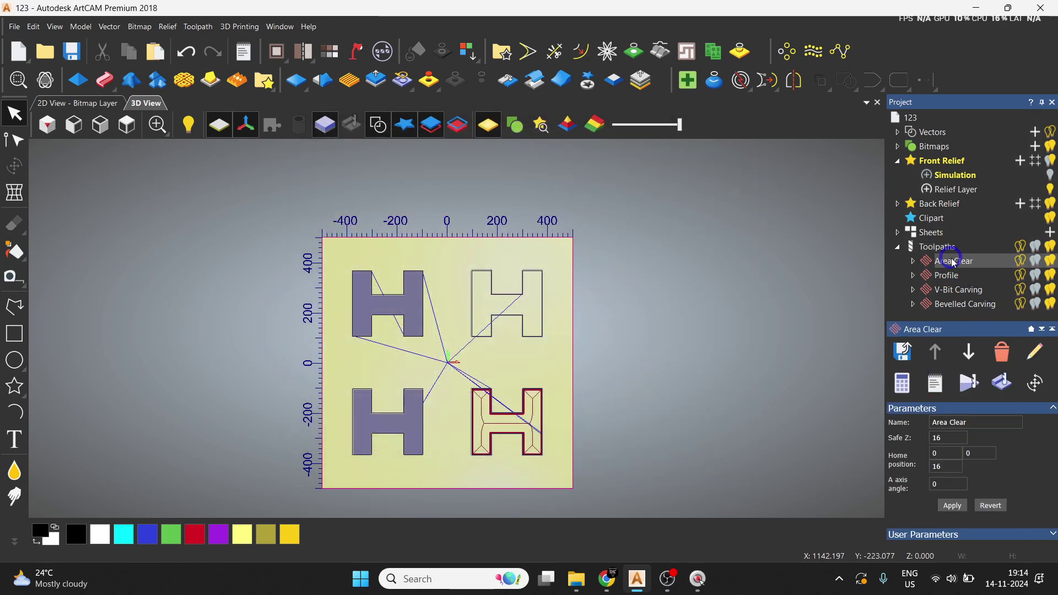
pyautogui.click(952, 261)
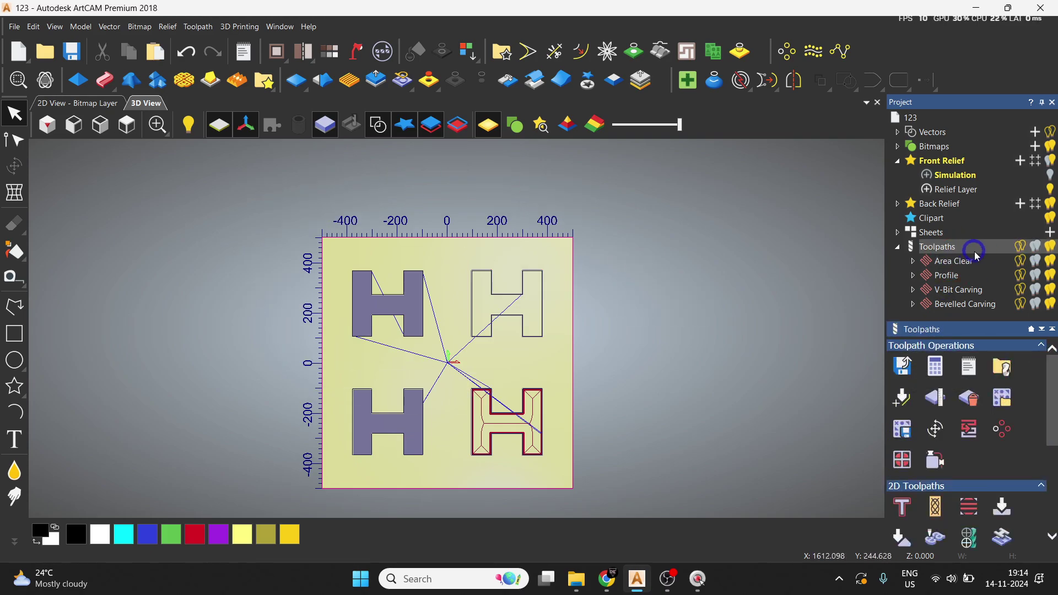
pyautogui.click(903, 366)
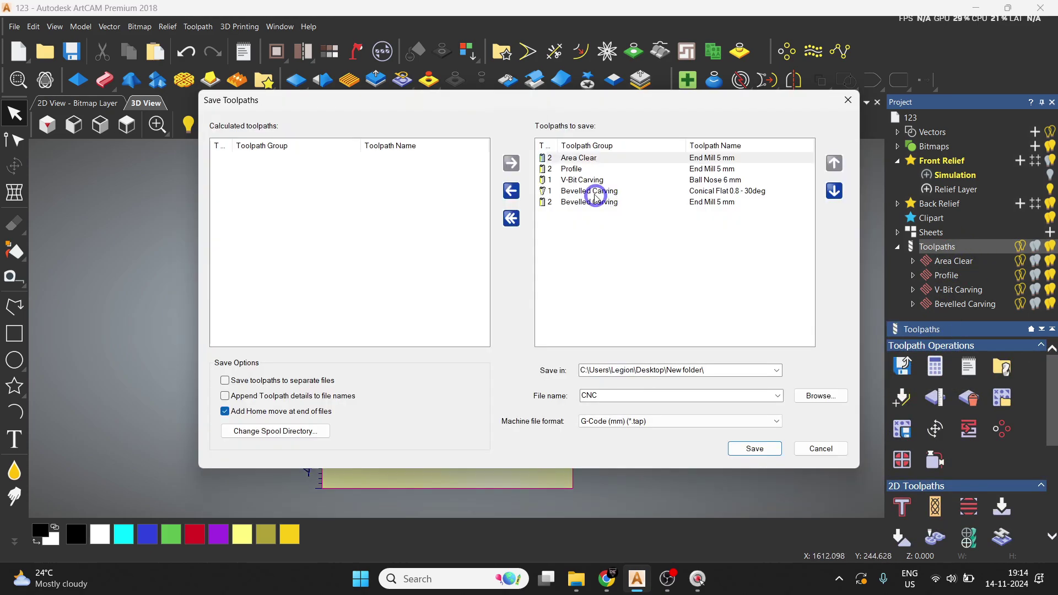
pyautogui.click(510, 191)
pyautogui.click(511, 191)
pyautogui.click(511, 191)
pyautogui.click(510, 191)
pyautogui.click(752, 395)
pyautogui.click(822, 448)
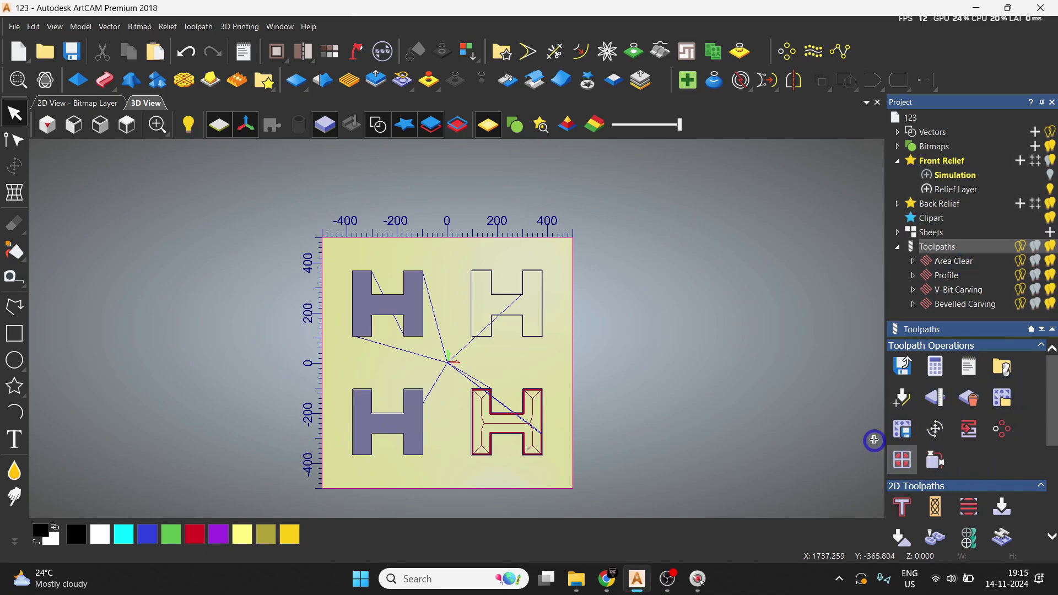
# Move the Area Clear toolpath down to the end of the toolpath order, below Bevelled Carving.
pyautogui.click(954, 261)
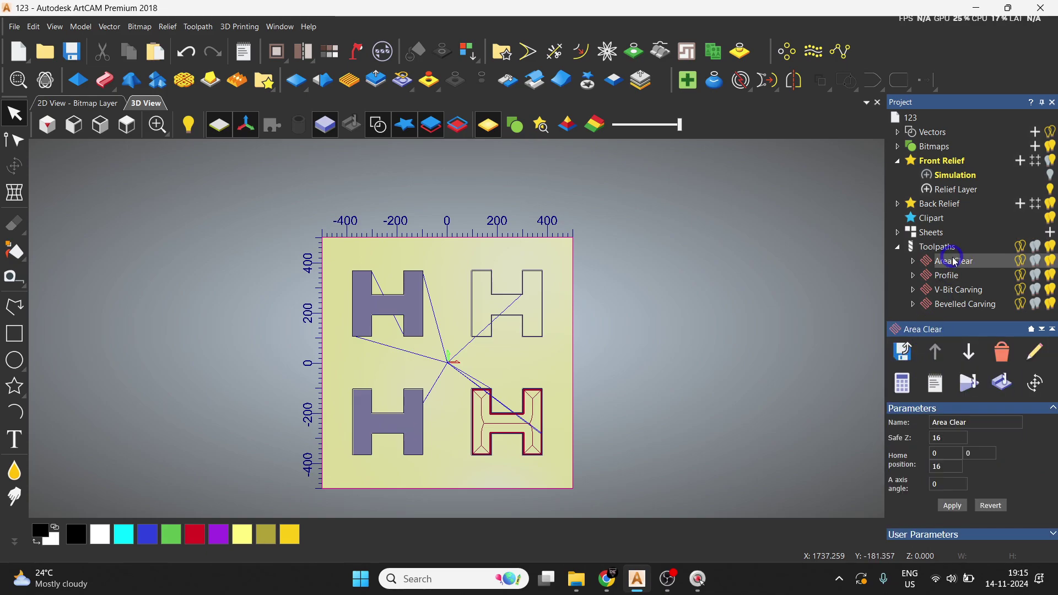
pyautogui.click(975, 353)
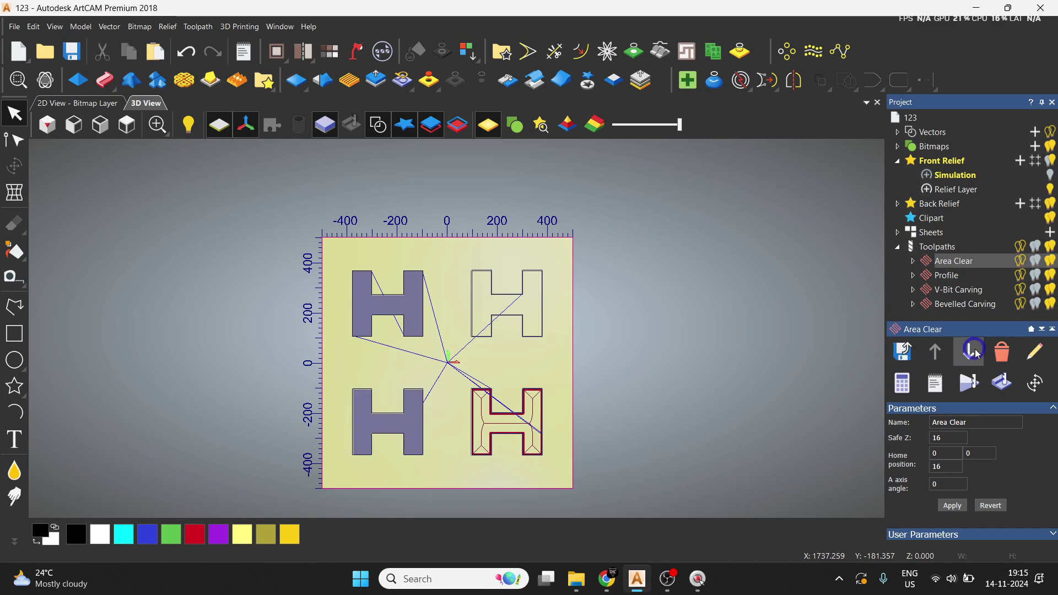
pyautogui.click(975, 352)
pyautogui.click(975, 353)
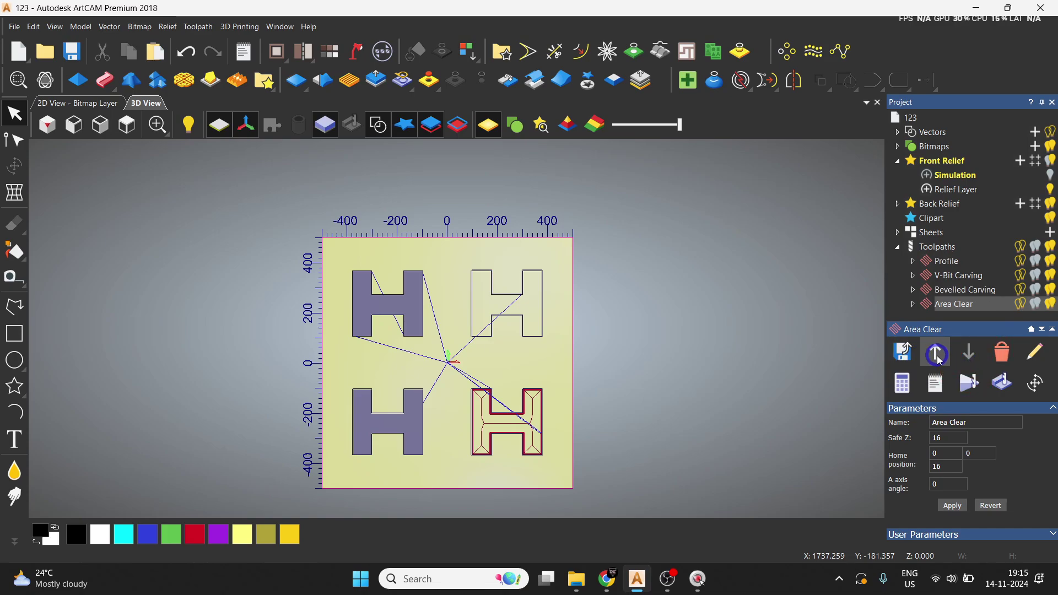
# Reorder the Area Clear toolpath so it sits between V-Bit Carving and Bevelled Carving.
pyautogui.click(940, 357)
pyautogui.click(939, 357)
pyautogui.click(939, 357)
pyautogui.click(969, 352)
pyautogui.click(969, 352)
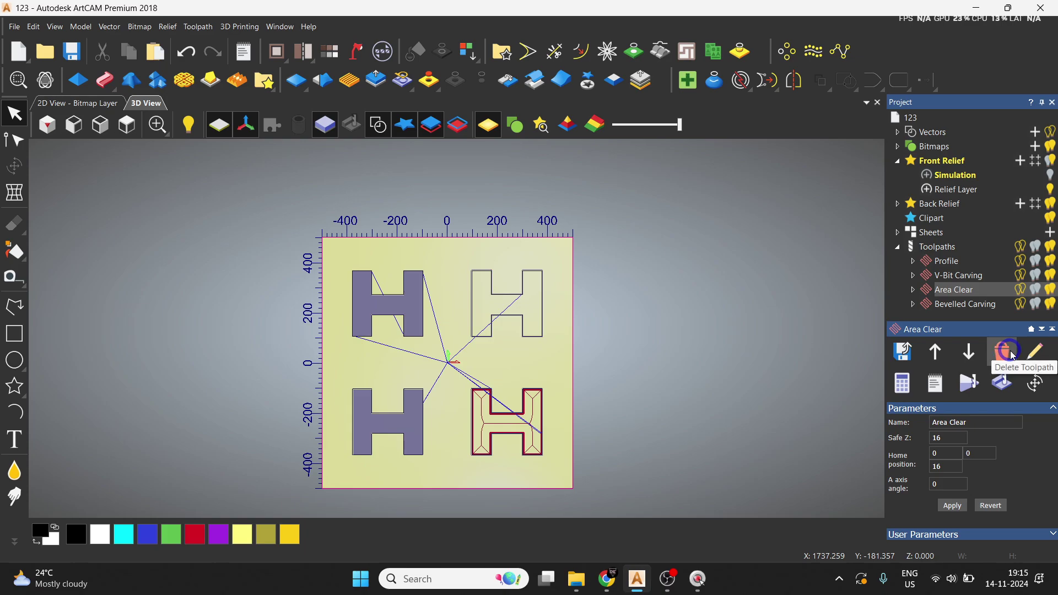
# Review the 2D Area Clearance settings of the Area Clear toolpath down to the calculation options, then close them unchanged.
pyautogui.click(1031, 352)
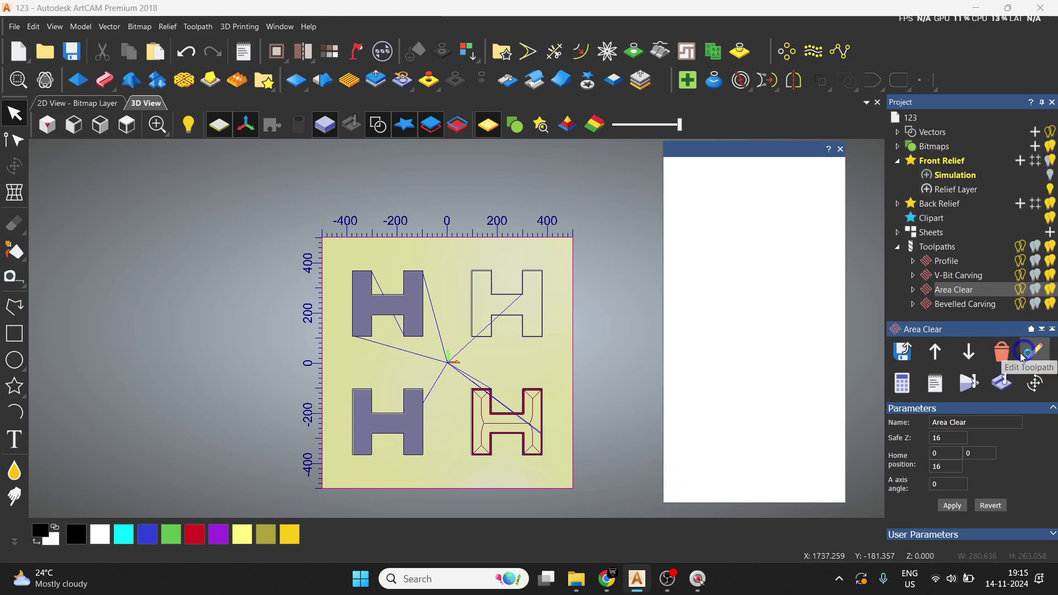
pyautogui.click(840, 149)
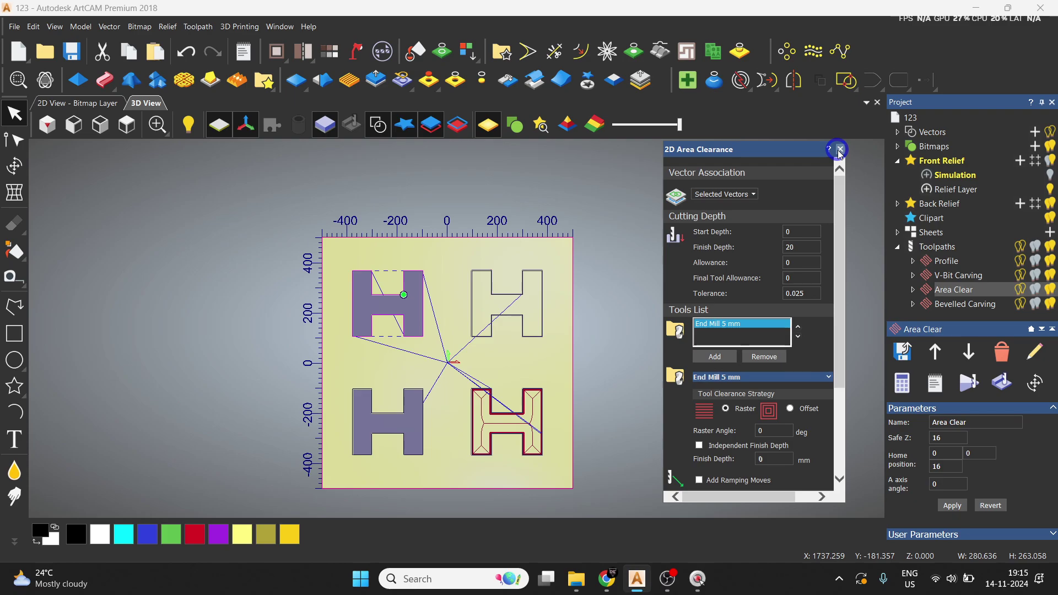
pyautogui.click(901, 388)
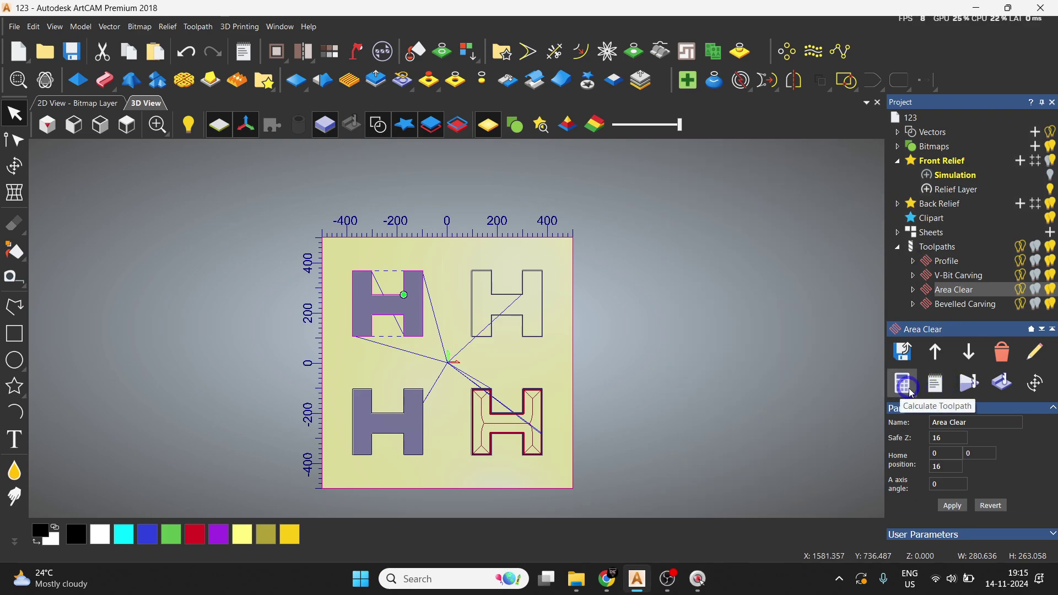
pyautogui.click(966, 291)
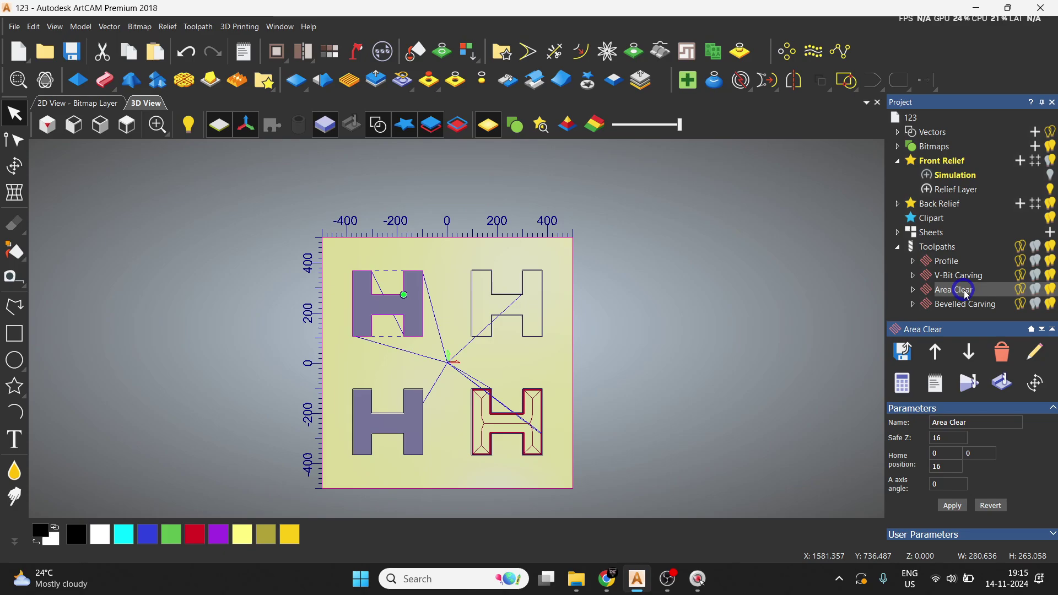
pyautogui.click(1034, 353)
pyautogui.scroll(-3, 740, 425)
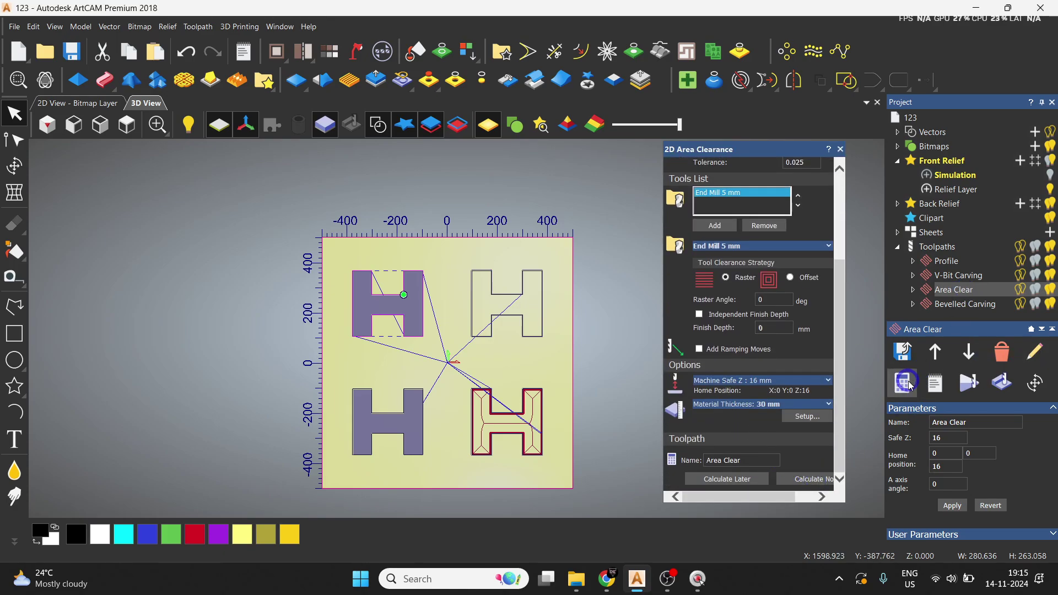
pyautogui.click(841, 148)
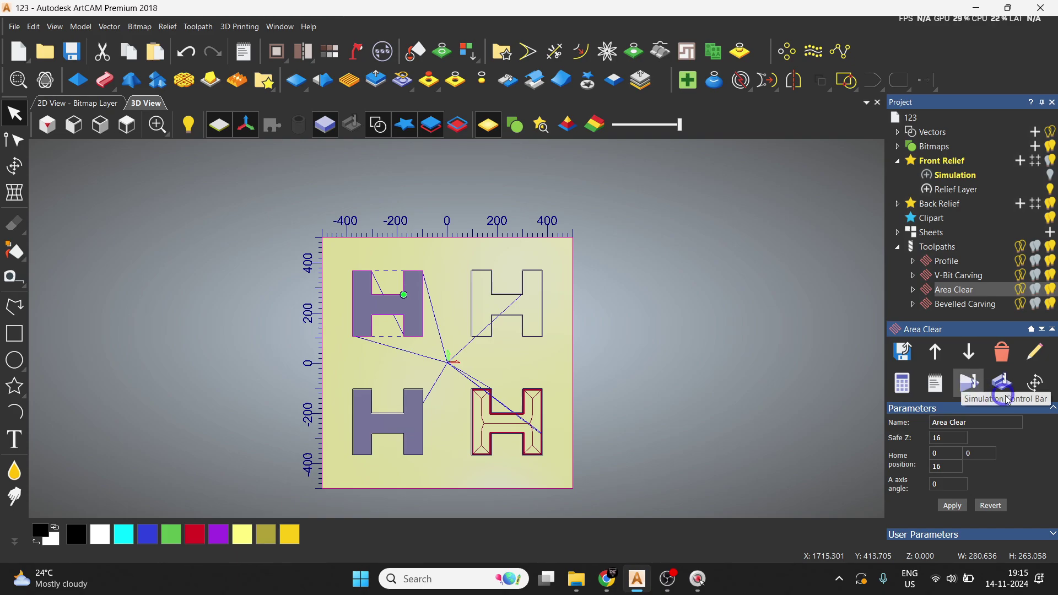
# View the simulation block definition for simulating the Area Clear toolpath and for the simulation controls, cancelling it both times.
pyautogui.click(974, 387)
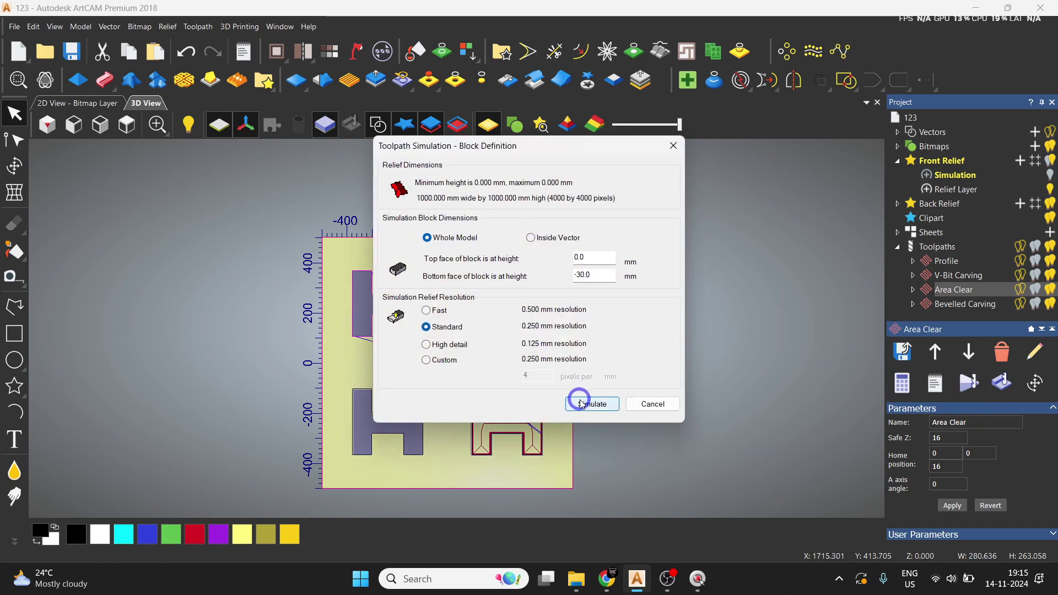
pyautogui.click(652, 404)
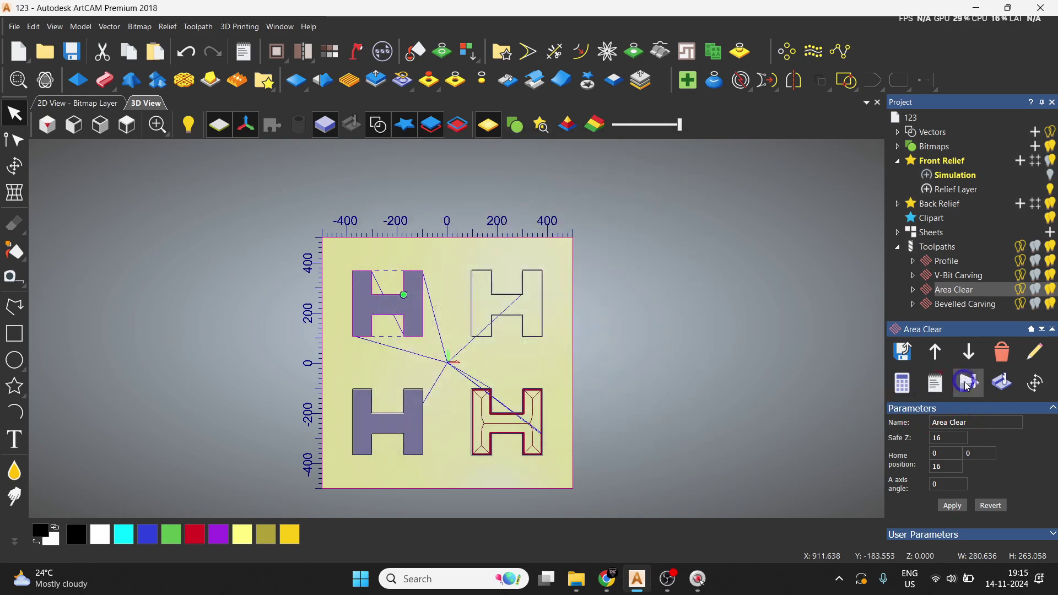
pyautogui.click(1001, 386)
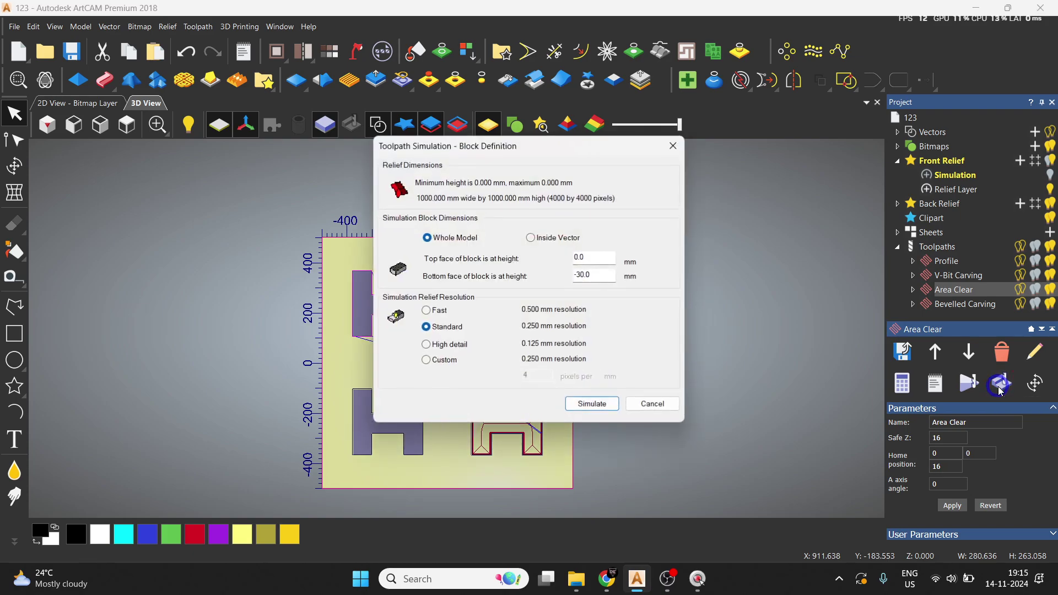
pyautogui.click(653, 405)
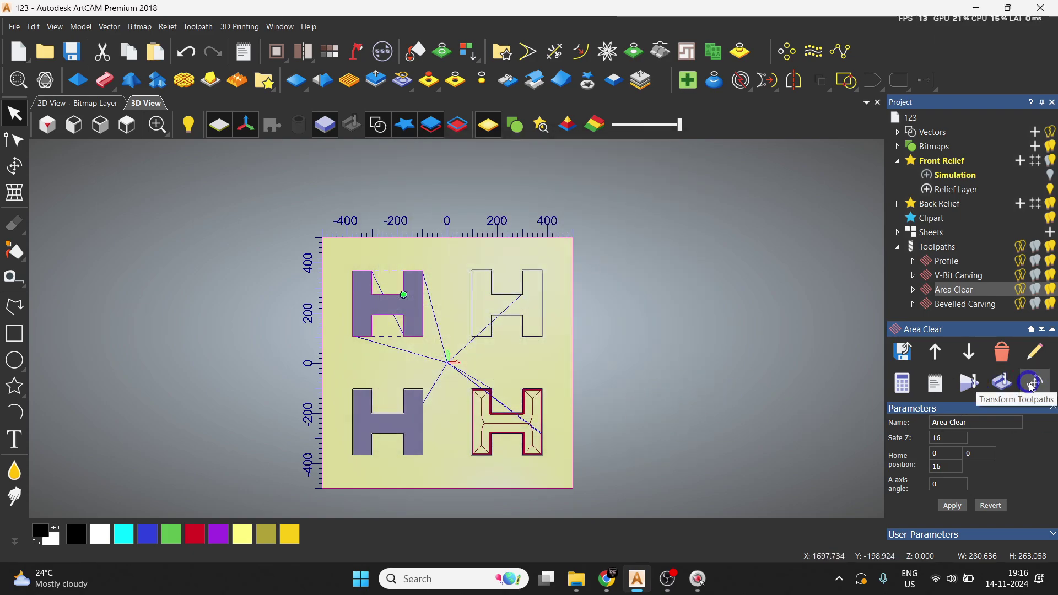
# Open the transform settings for the Profile toolpath and try shifting it 40 mm to the right and back.
pyautogui.click(943, 262)
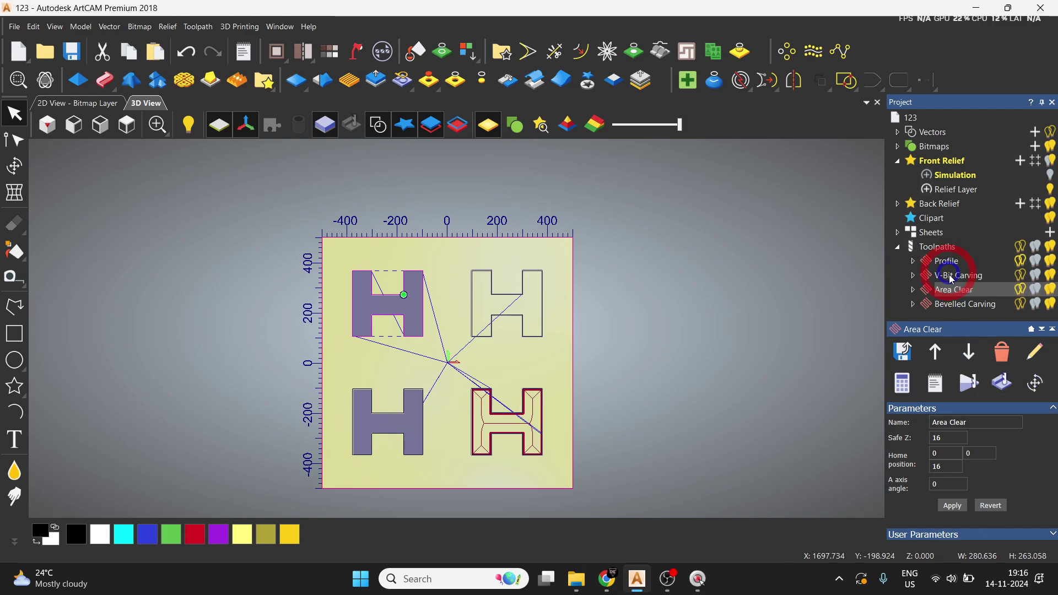
pyautogui.click(513, 306)
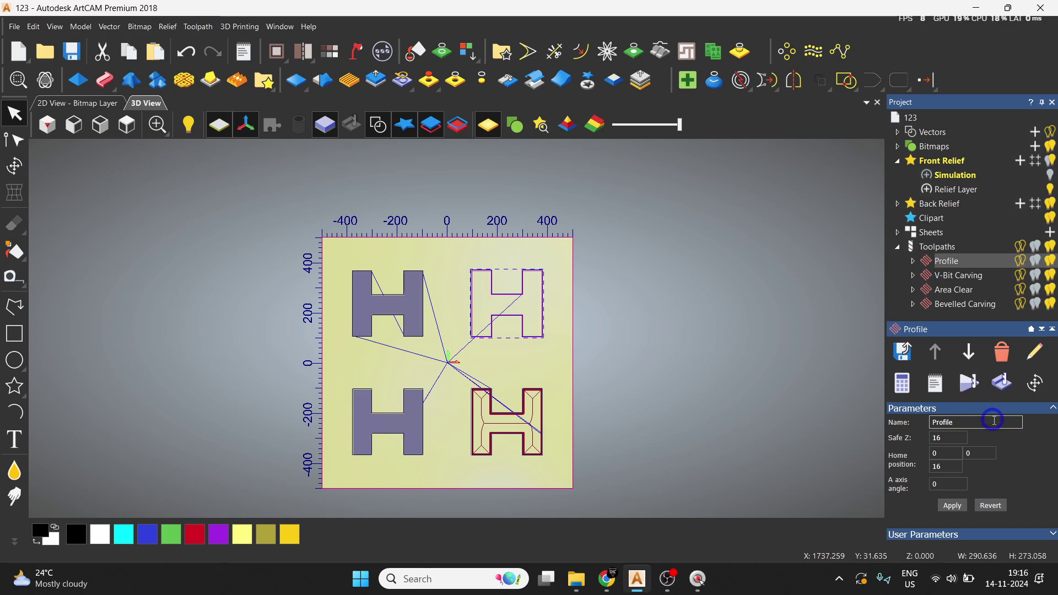
pyautogui.click(1035, 384)
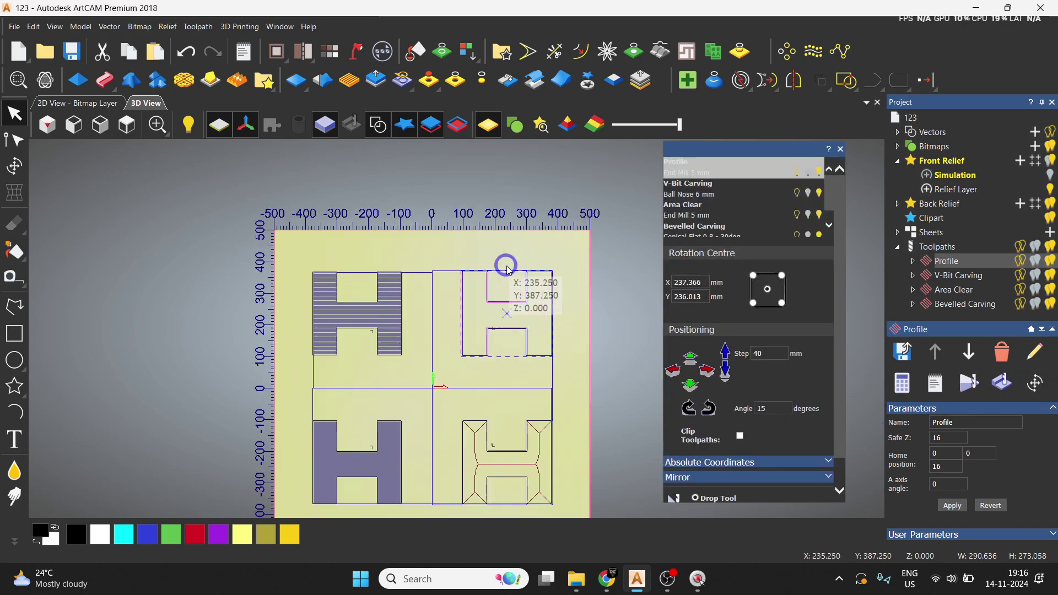
pyautogui.scroll(6, 474, 310)
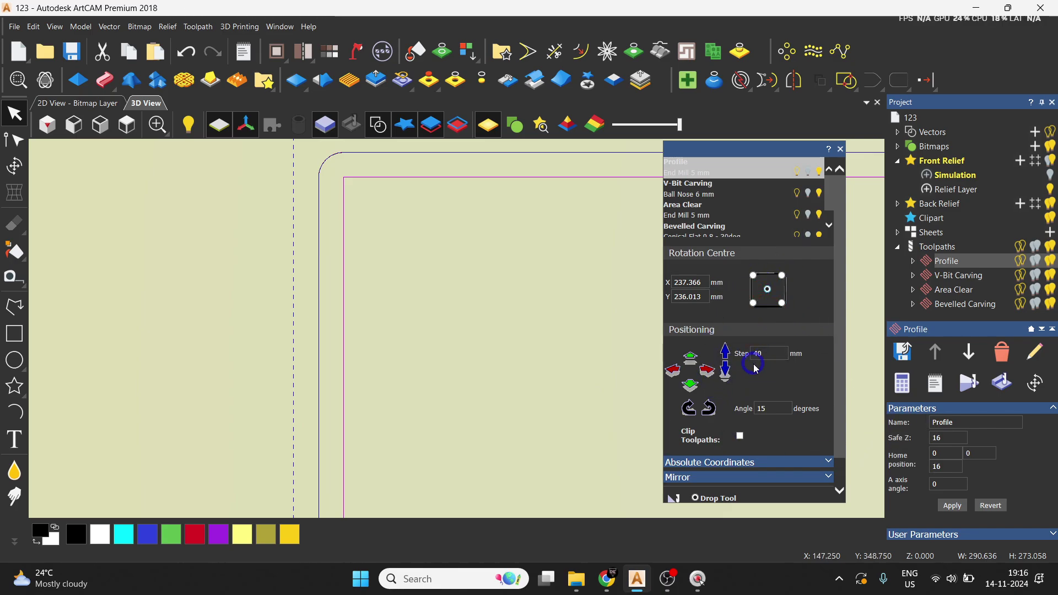
pyautogui.click(707, 376)
pyautogui.scroll(-5, 389, 239)
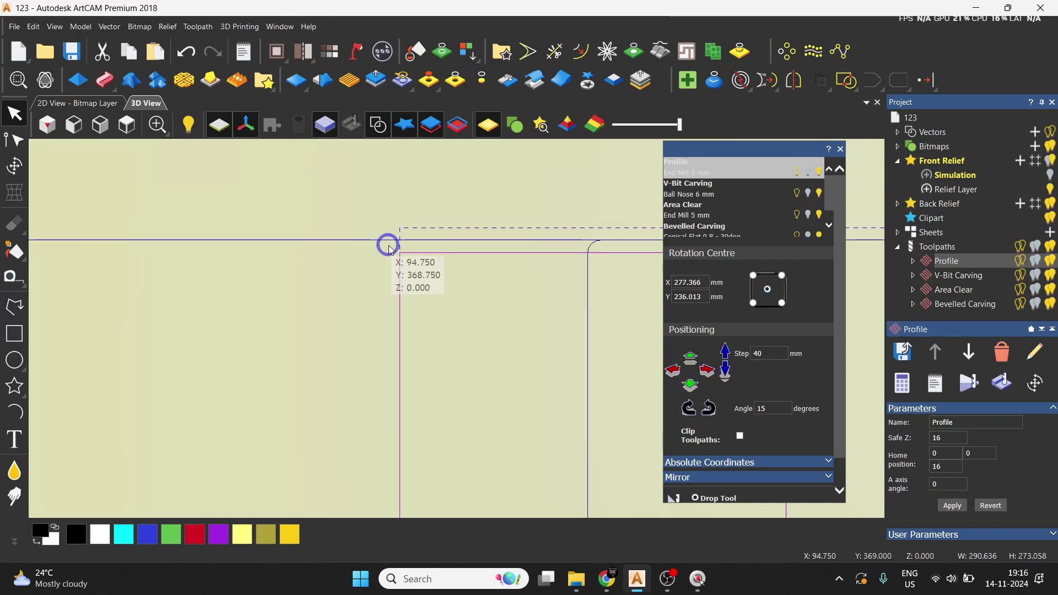
pyautogui.scroll(-5, 572, 383)
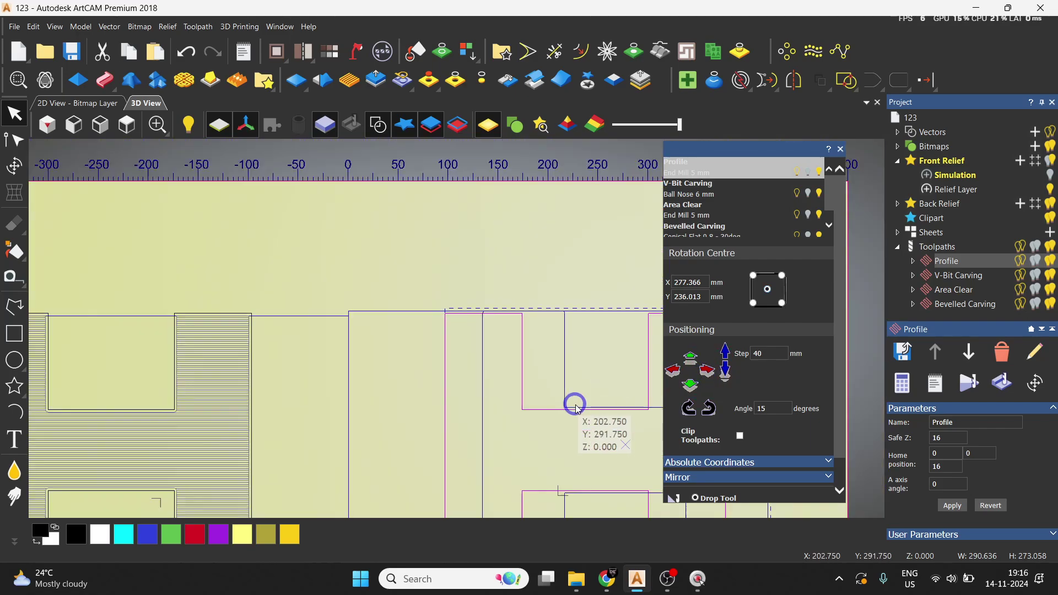
pyautogui.click(677, 377)
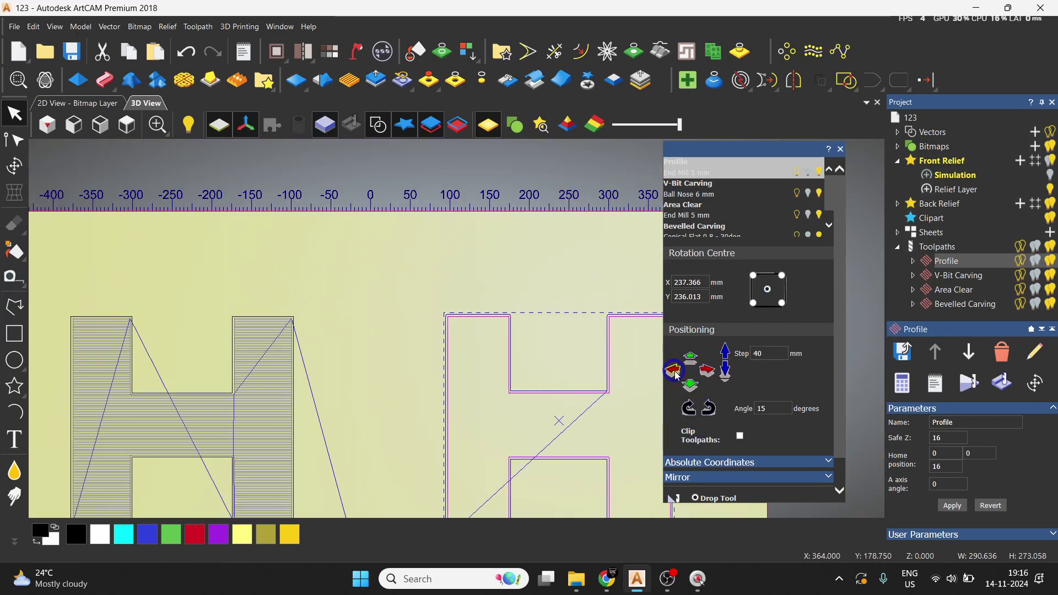
# Try nudging the Profile toolpath horizontally and vertically in 40 mm steps, returning it to its original position.
pyautogui.click(677, 377)
pyautogui.click(677, 376)
pyautogui.click(713, 375)
pyautogui.click(714, 375)
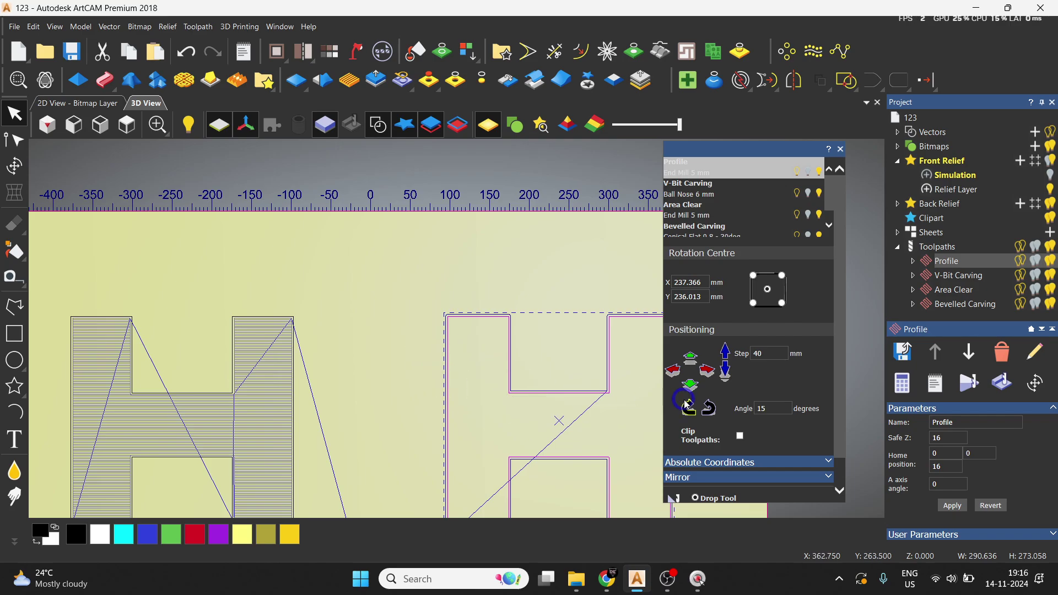
pyautogui.click(695, 395)
pyautogui.click(691, 361)
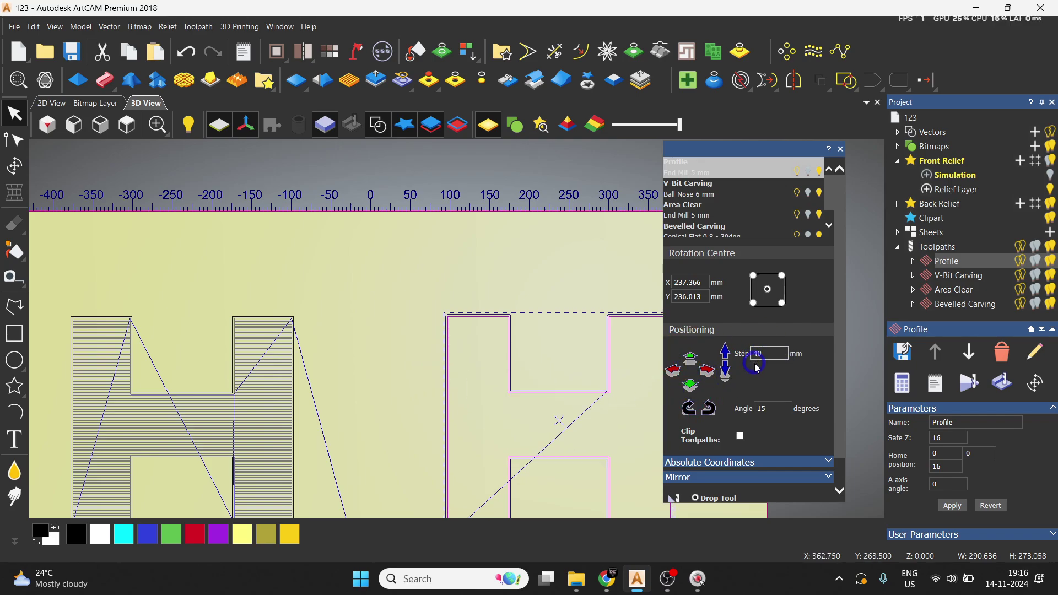
# Set the positioning step to 10 mm and try shifting the Profile toolpath right and back by that amount.
pyautogui.press('BackSpace')
pyautogui.press('BackSpace')
pyautogui.press('BackSpace')
pyautogui.write('10')
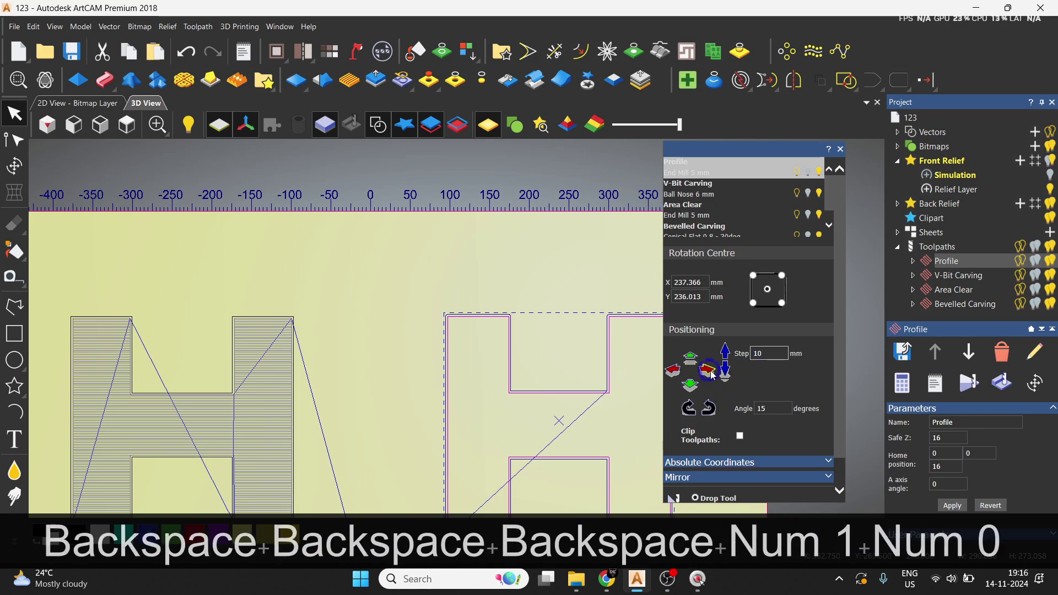
pyautogui.click(711, 374)
pyautogui.click(681, 373)
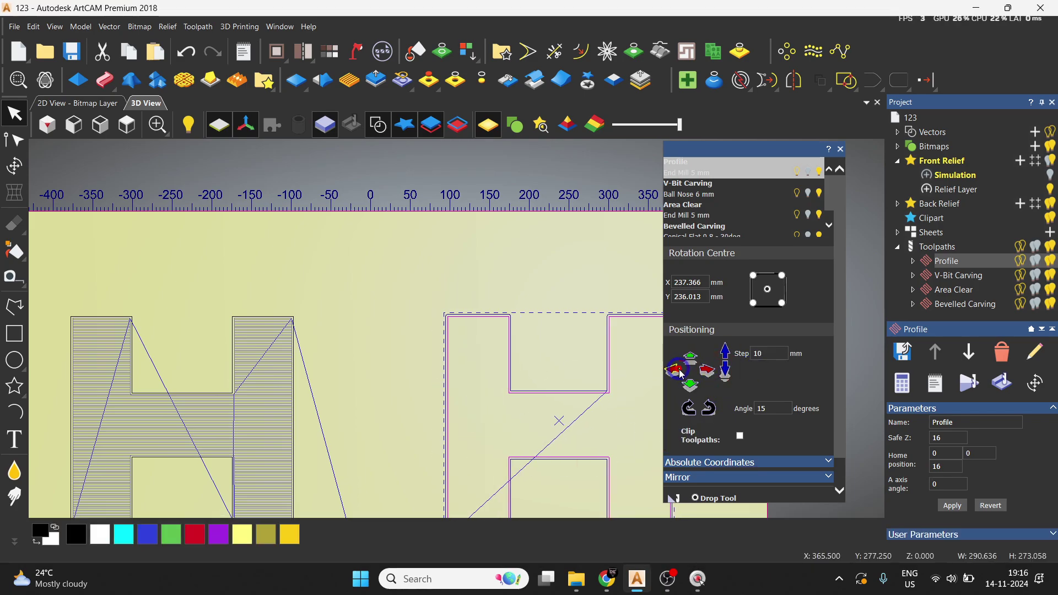
# Set the rotation angle to 45 degrees, try rotating the Profile toolpath and turning it back, and close the transform settings.
pyautogui.scroll(-1, 744, 419)
pyautogui.click(742, 402)
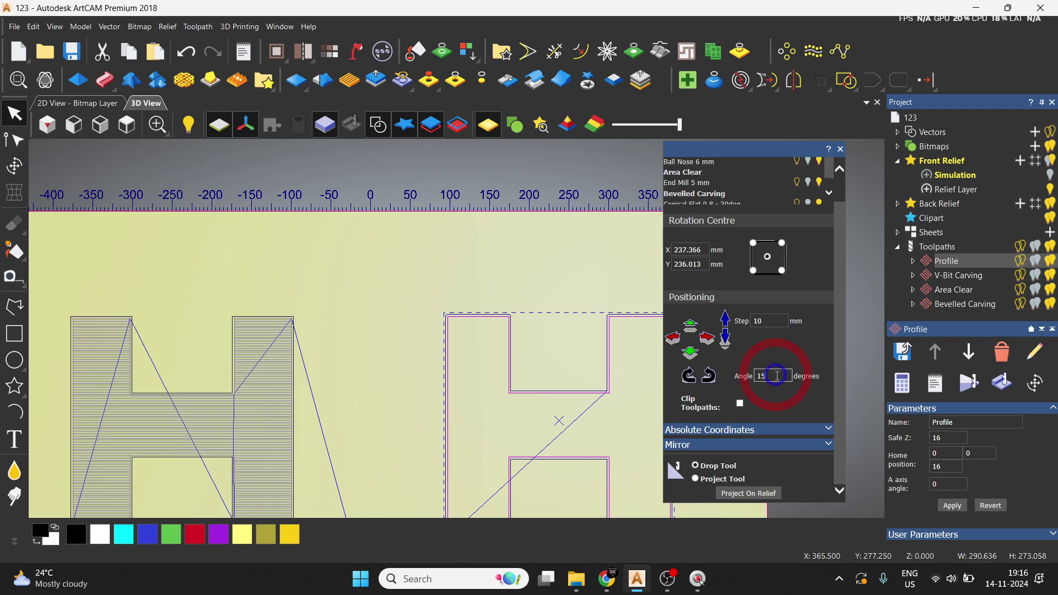
pyautogui.press('BackSpace')
pyautogui.press('BackSpace')
pyautogui.write('45')
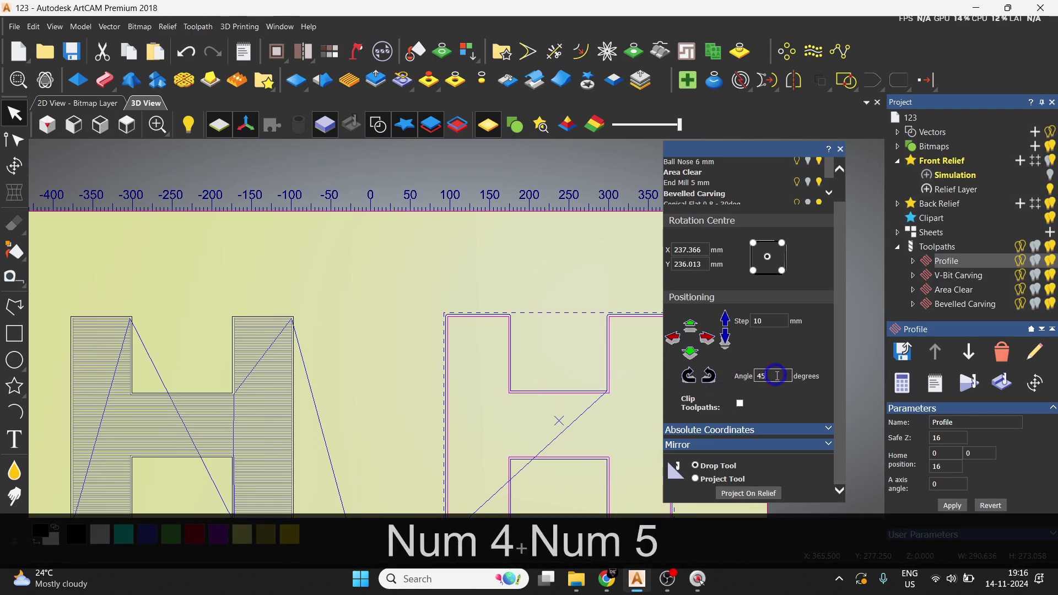
pyautogui.click(691, 387)
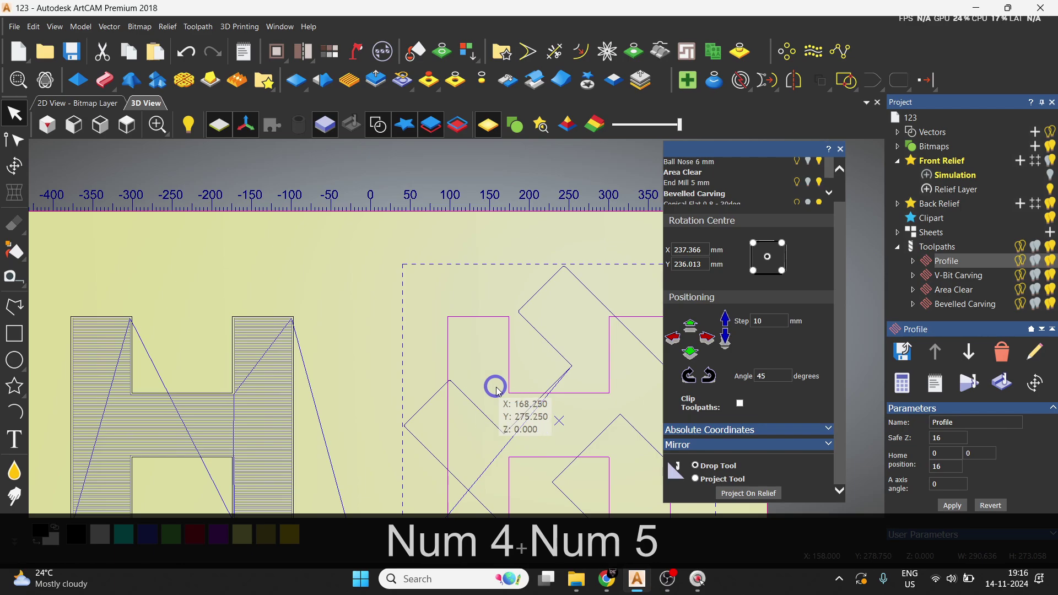
pyautogui.click(689, 380)
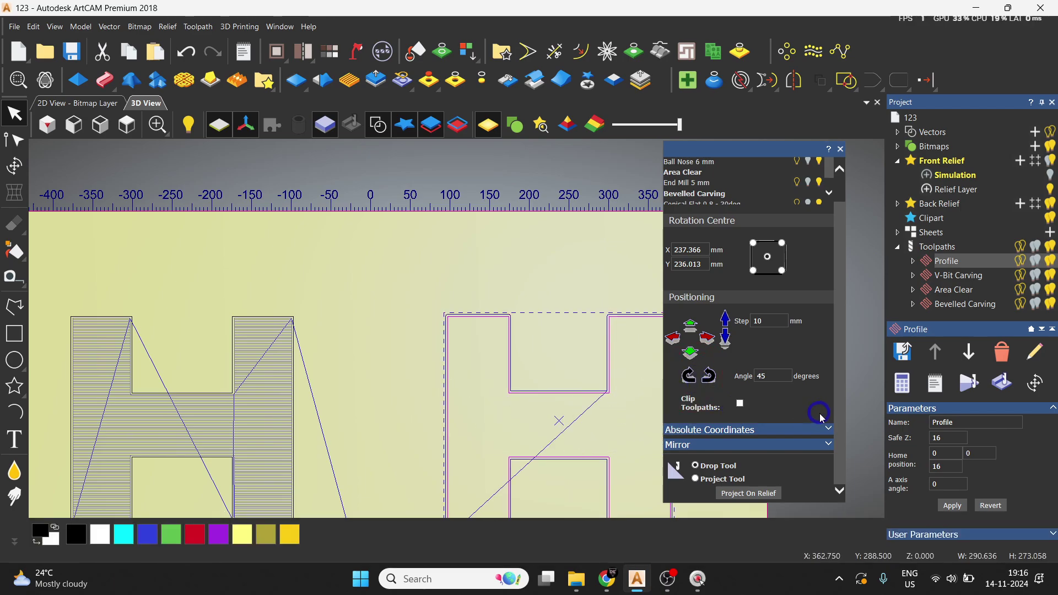
pyautogui.click(841, 149)
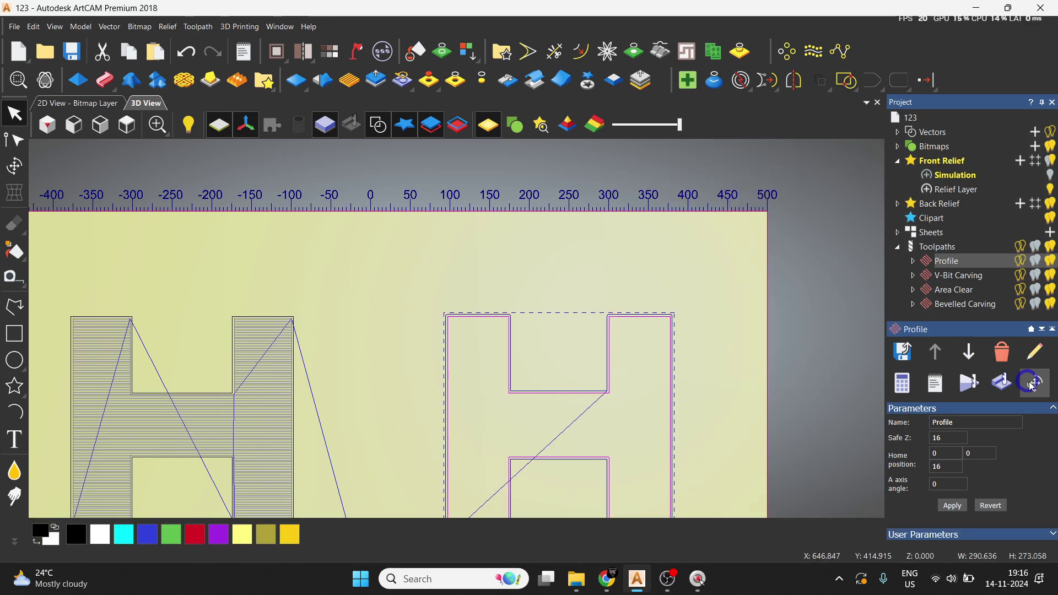
# Compare the operations offered for the whole Toolpaths group with those of the single Profile toolpath.
pyautogui.click(935, 251)
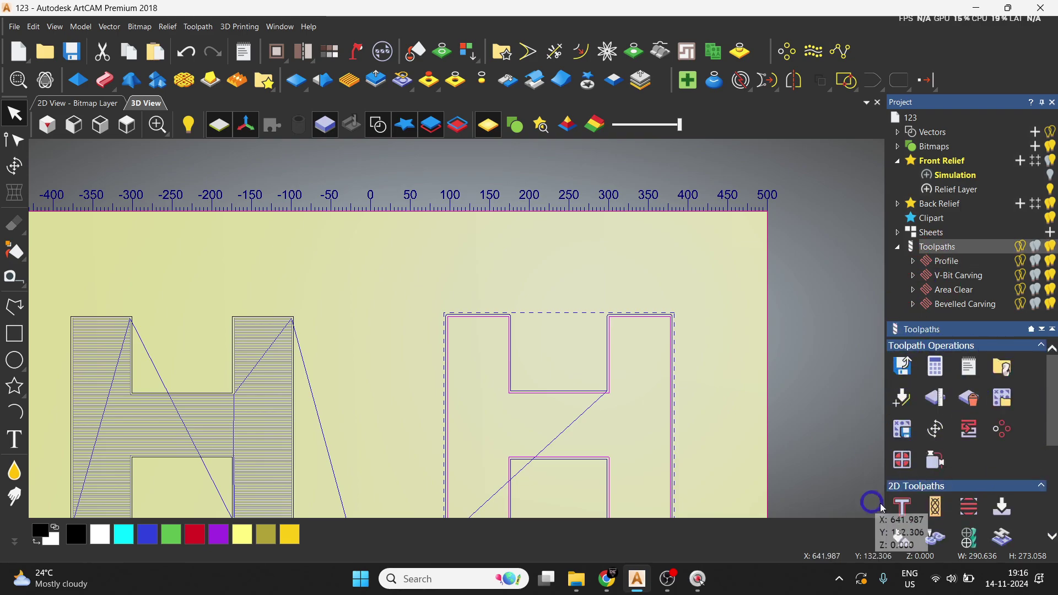
pyautogui.click(943, 261)
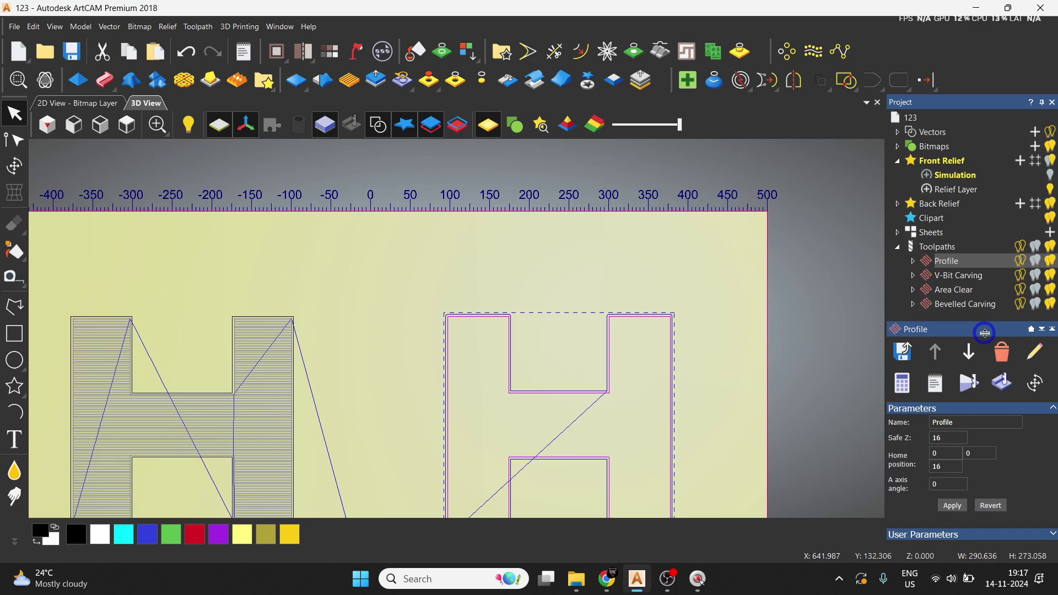
pyautogui.click(938, 247)
# Simulate the Profile toolpath on the whole model at standard resolution and inspect the cut in 3D.
pyautogui.click(950, 261)
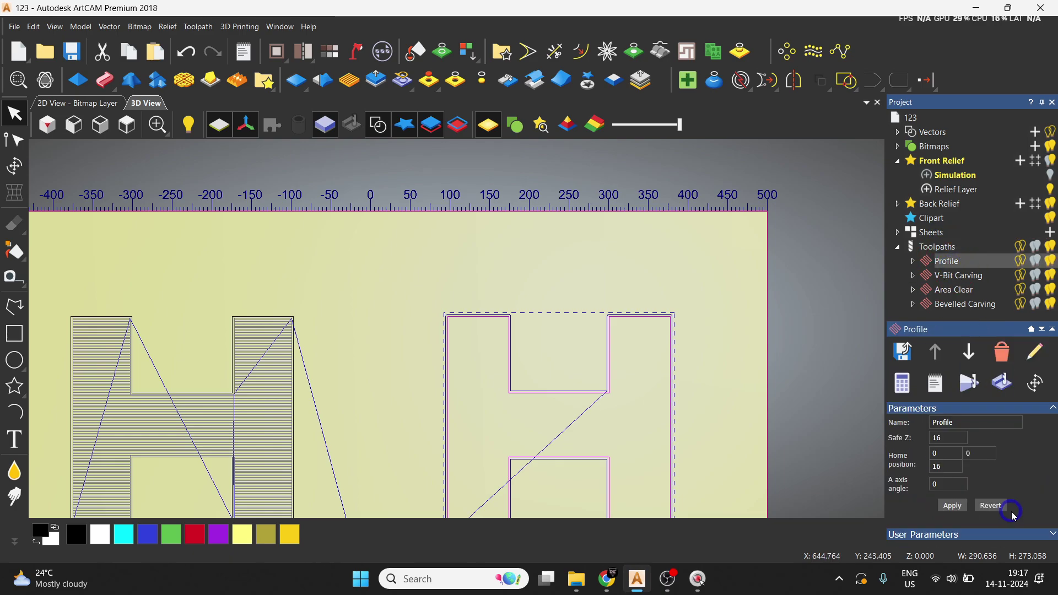
pyautogui.click(986, 392)
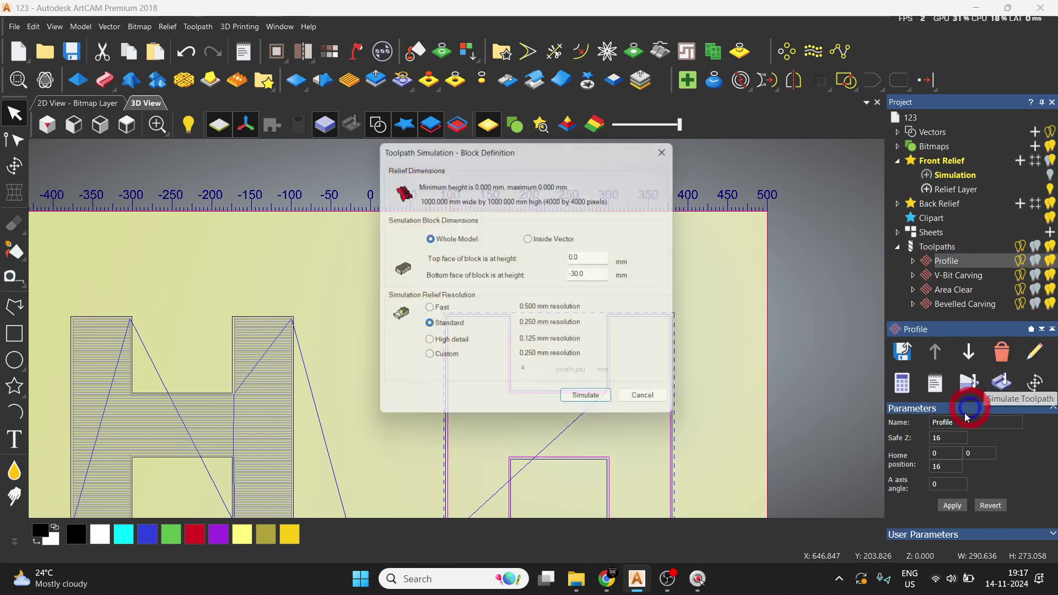
pyautogui.click(592, 404)
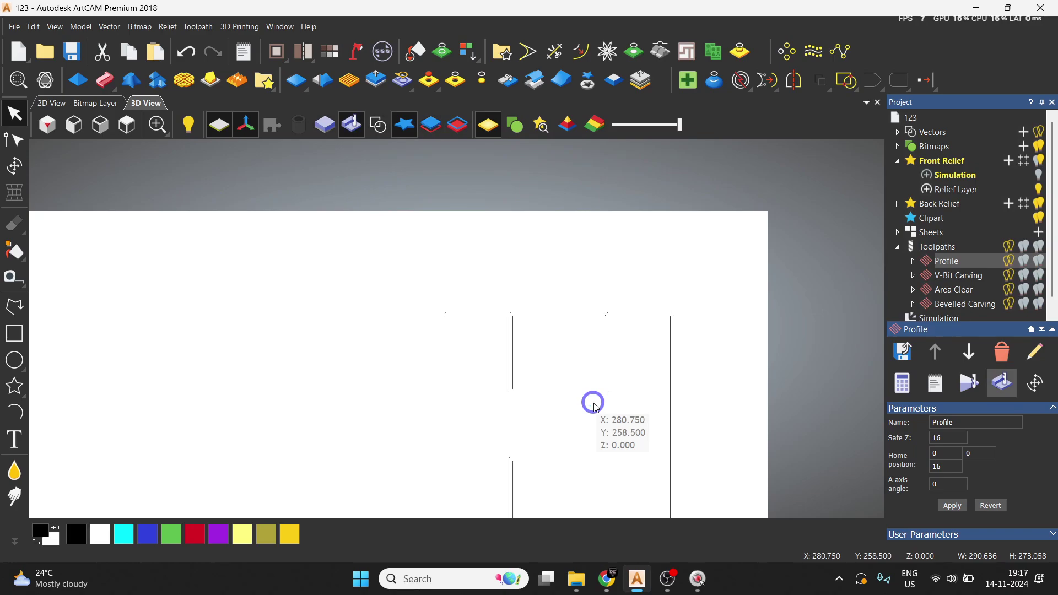
pyautogui.scroll(3, 475, 389)
pyautogui.press('space')
pyautogui.moveTo(498, 414); pyautogui.dragTo(569, 277)
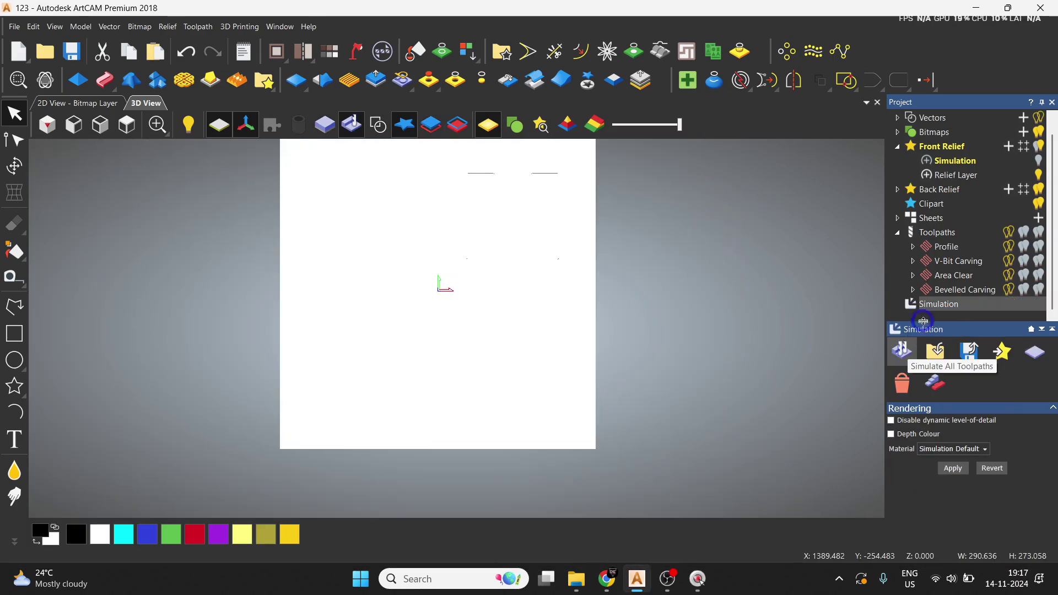
# Simulate all toolpaths together and inspect the four carved H shapes in the tilted 3D view.
pyautogui.click(905, 351)
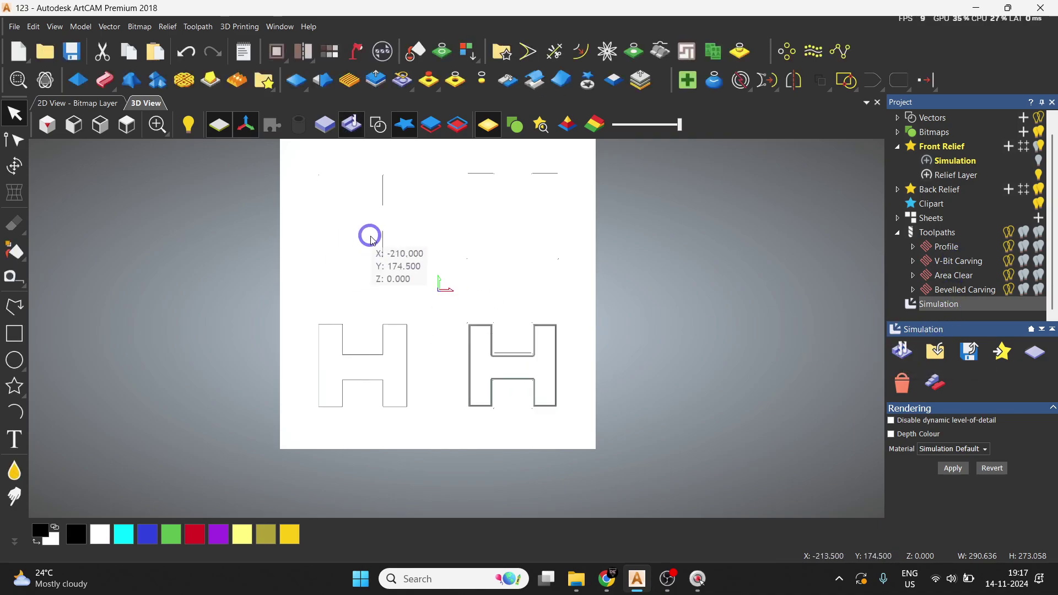
pyautogui.scroll(2, 381, 240)
pyautogui.press('space')
pyautogui.moveTo(441, 382); pyautogui.dragTo(522, 382)
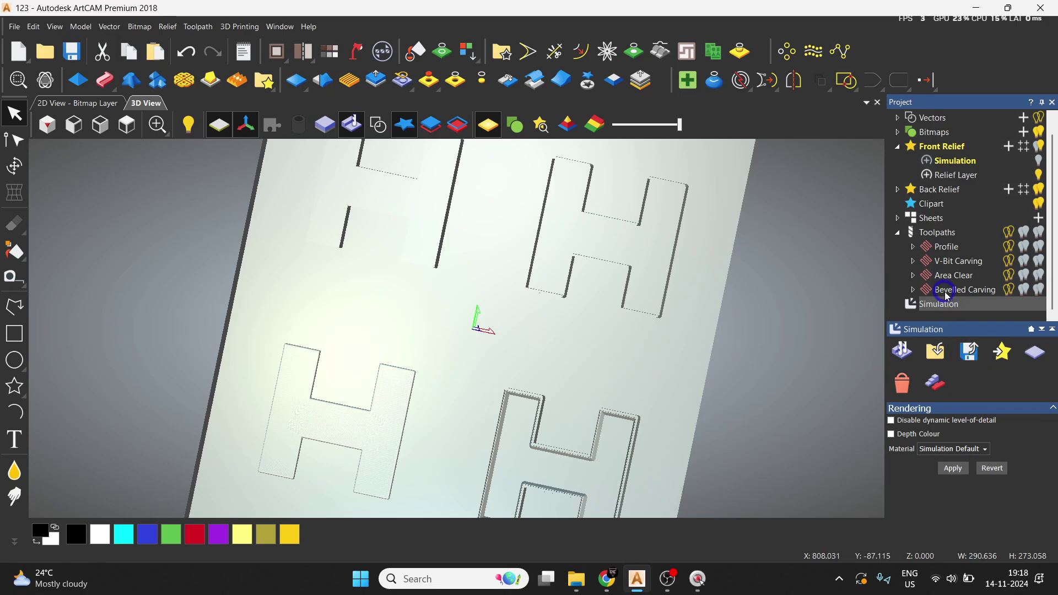
# Save the simulation as an ArtCAM relief file named Toolpath in the New folder on the Desktop.
pyautogui.click(971, 353)
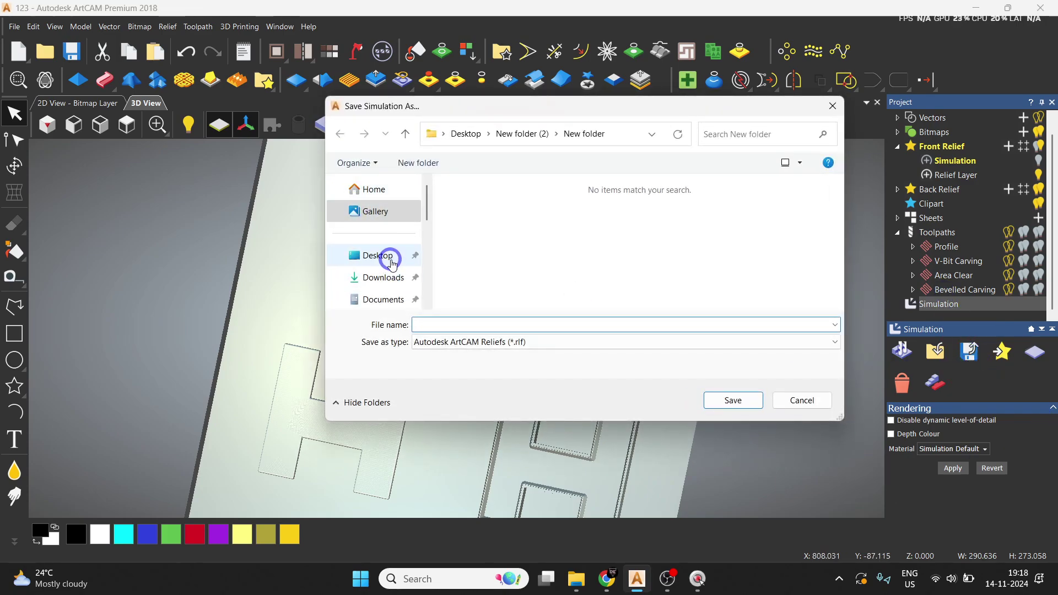
pyautogui.click(392, 263)
pyautogui.doubleClick(475, 227)
pyautogui.click(492, 325)
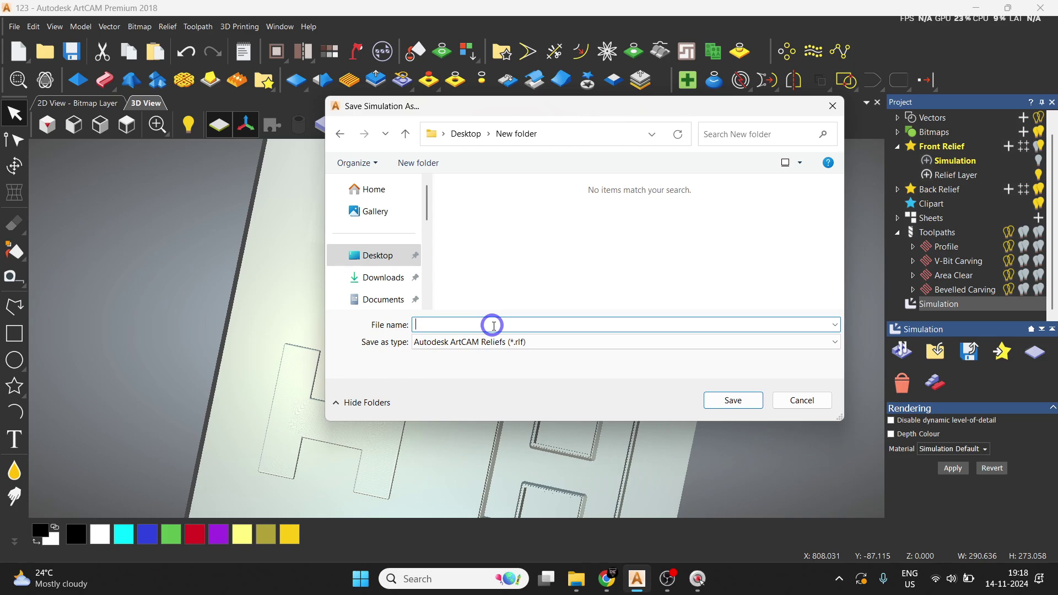
pyautogui.write('Toolpath')
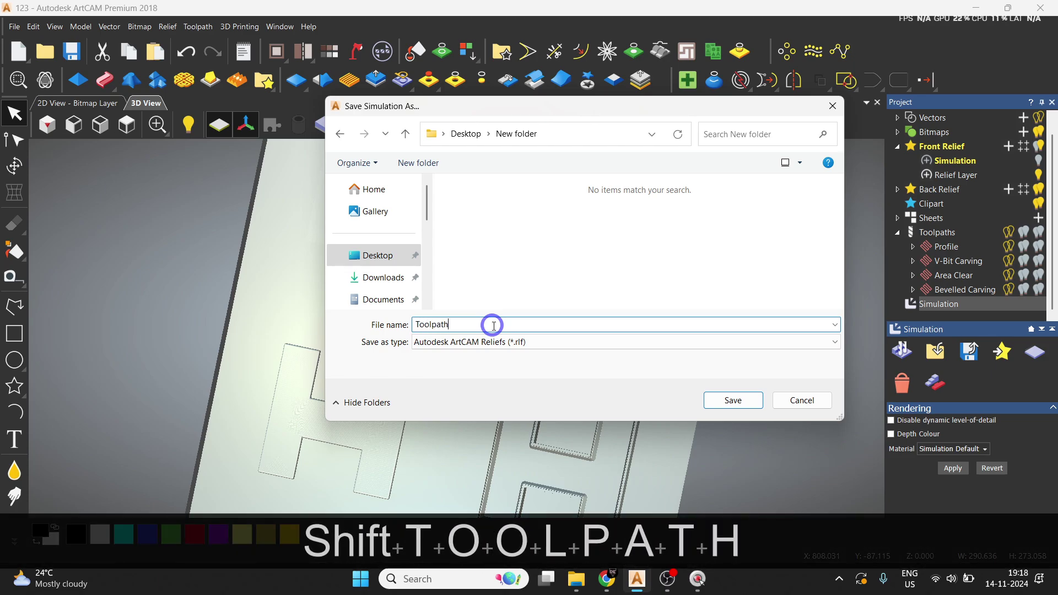
pyautogui.press('Return')
# Switch to File Explorer, check the saved Toolpath relief file in New folder, and return to ArtCAM.
pyautogui.click(574, 578)
pyautogui.click(507, 252)
pyautogui.click(630, 152)
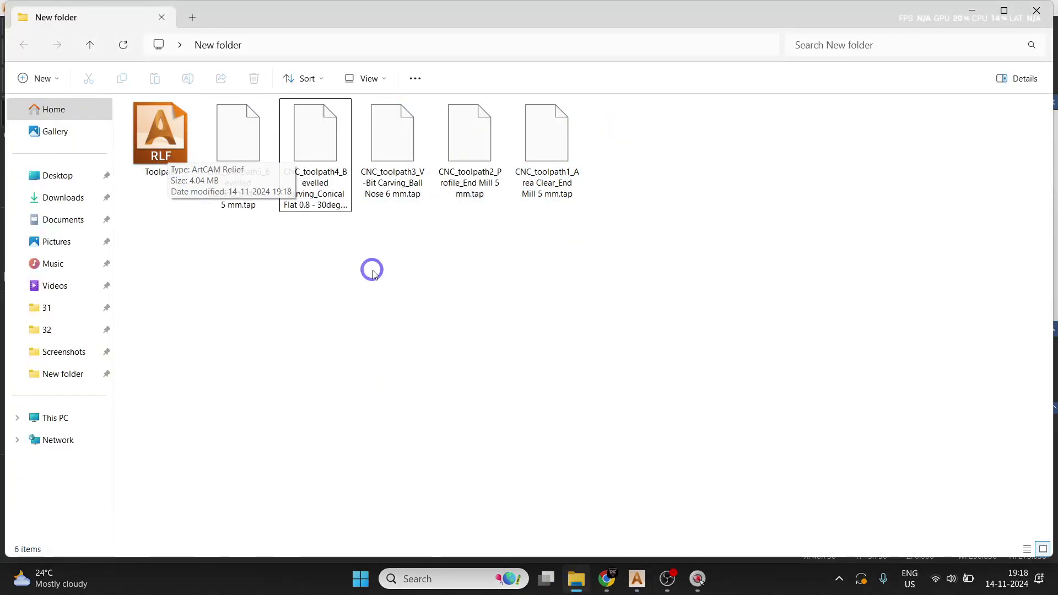
pyautogui.click(636, 578)
# Preview the Toolpath file from the Desktop's New folder for loading as a simulation, and leave the dialog without loading it.
pyautogui.click(940, 363)
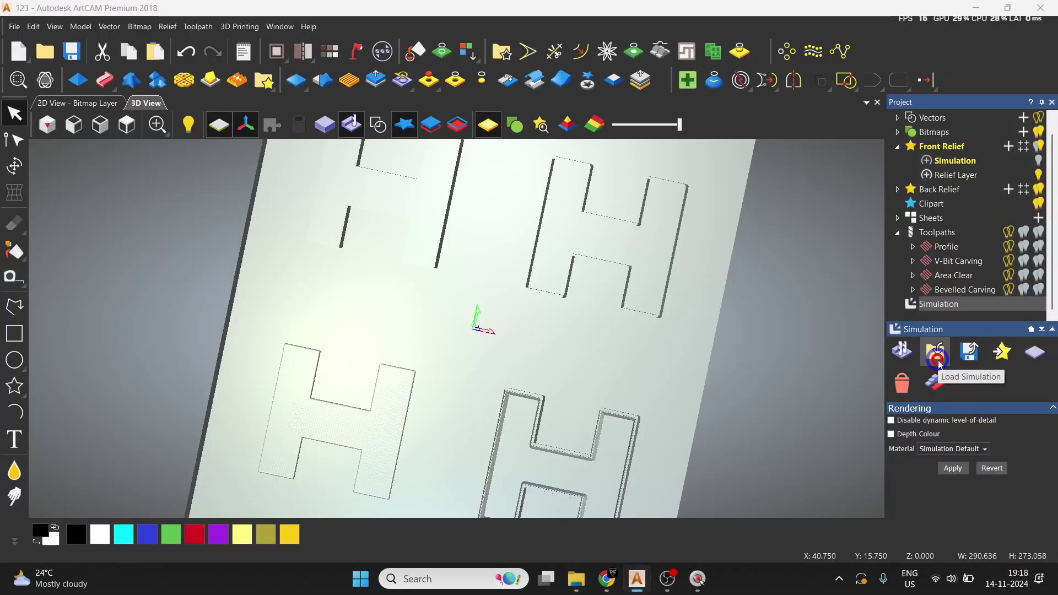
pyautogui.click(378, 255)
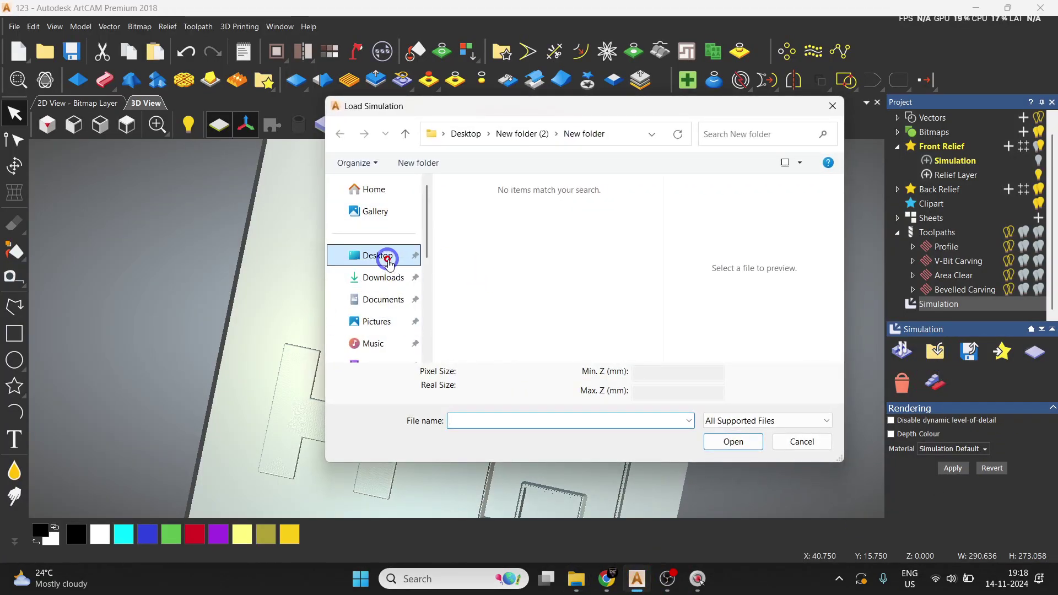
pyautogui.doubleClick(481, 214)
pyautogui.click(494, 247)
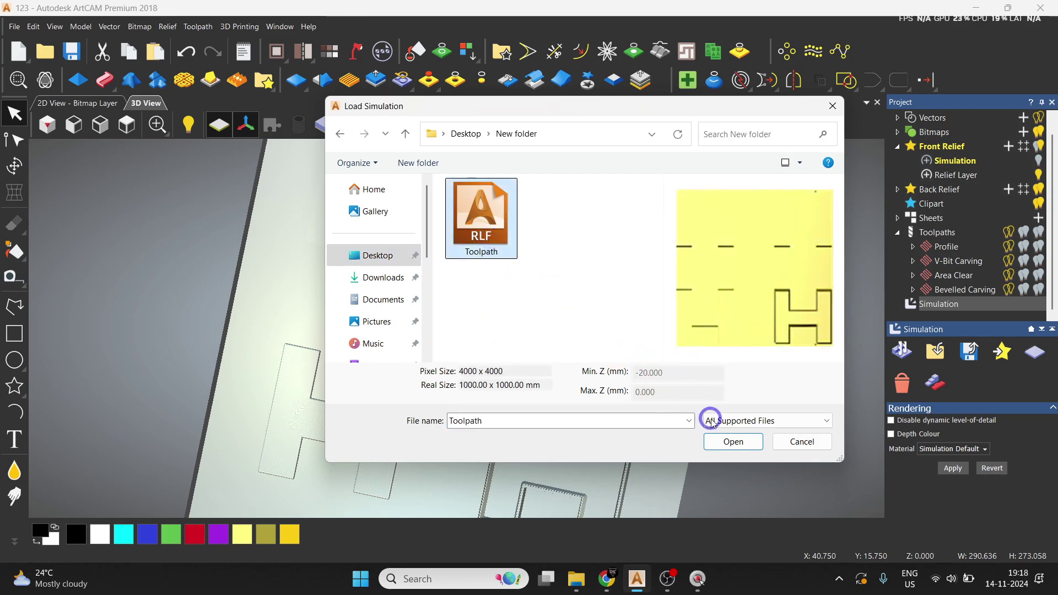
pyautogui.click(745, 449)
pyautogui.click(802, 441)
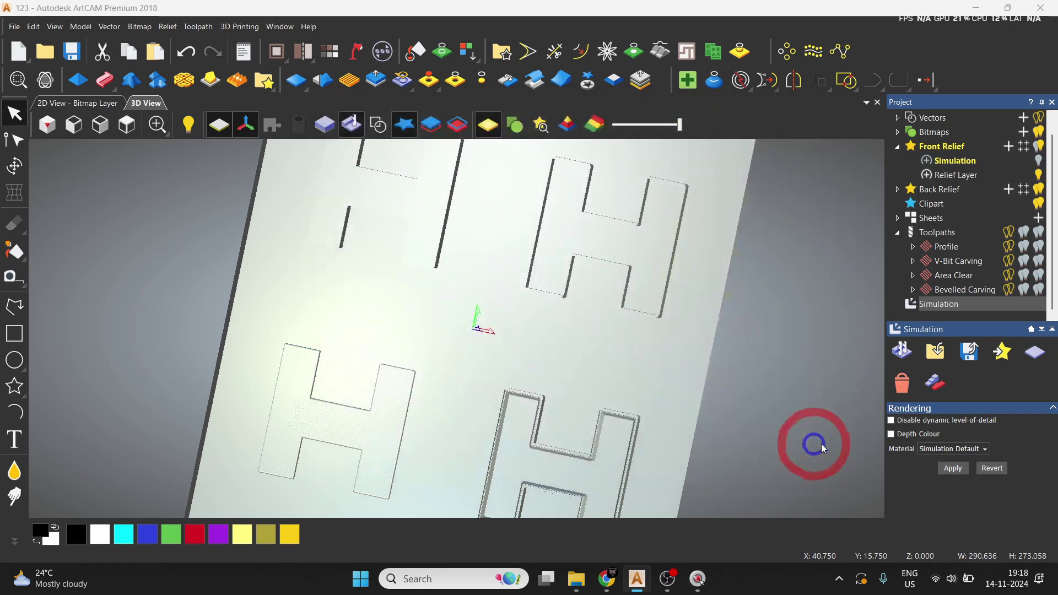
pyautogui.click(900, 357)
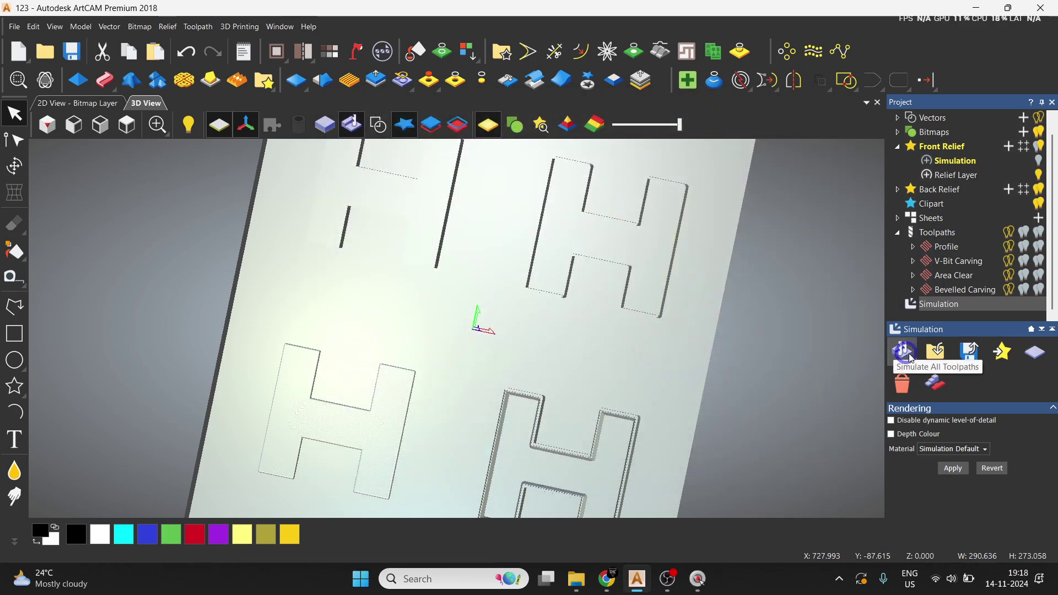
pyautogui.click(936, 356)
pyautogui.click(971, 361)
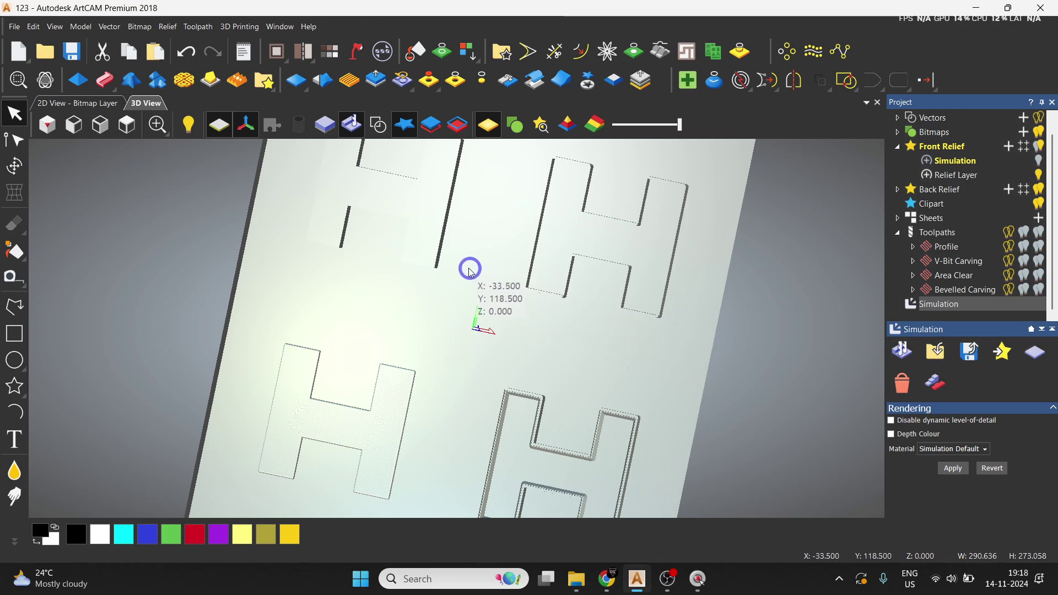
# Delete the Simulation layer from the Front Relief and select the remaining Relief Layer.
pyautogui.click(956, 160)
pyautogui.rightClick(953, 160)
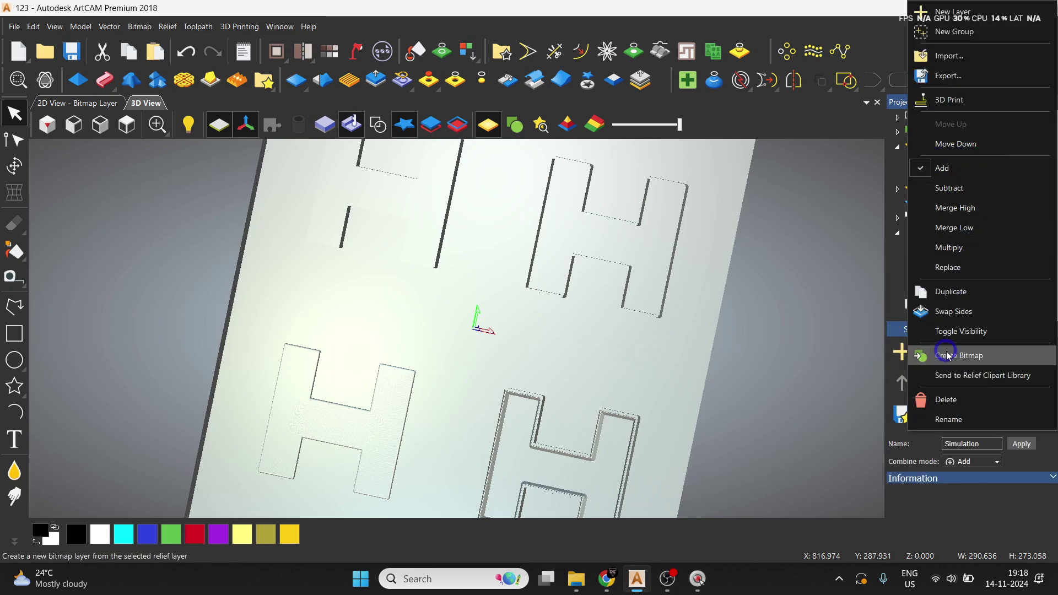
pyautogui.click(946, 399)
pyautogui.click(942, 176)
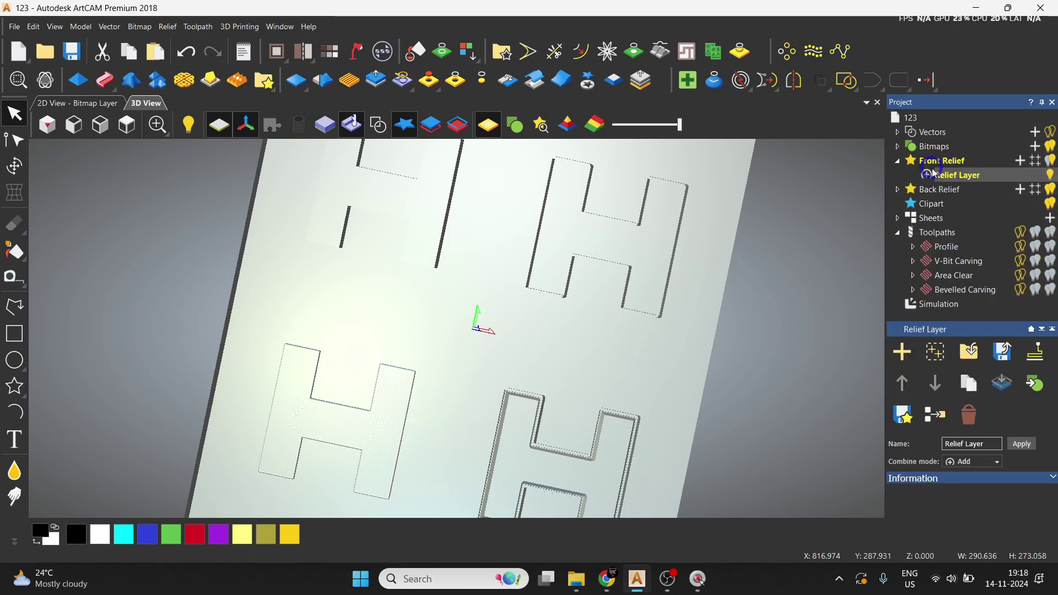
# Create a relief layer from the current simulation under the Front Relief.
pyautogui.click(939, 304)
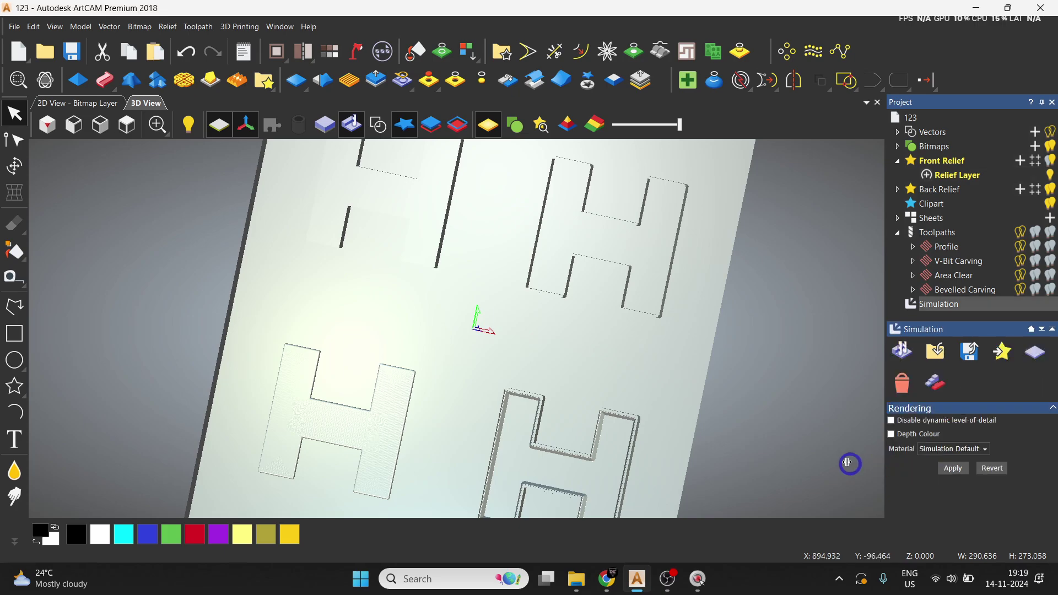
pyautogui.click(1011, 357)
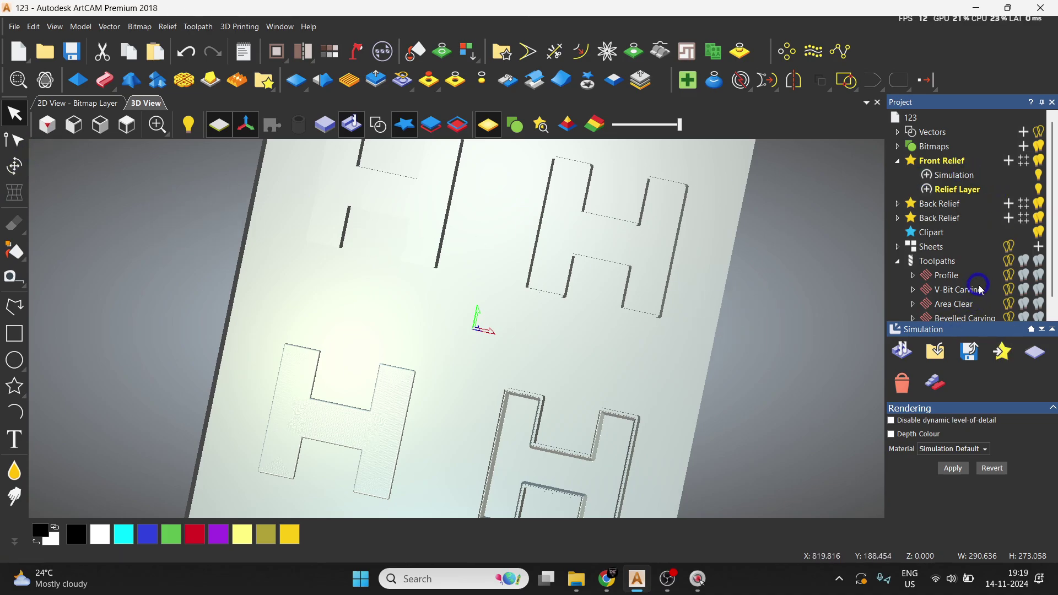
pyautogui.scroll(-2, 936, 266)
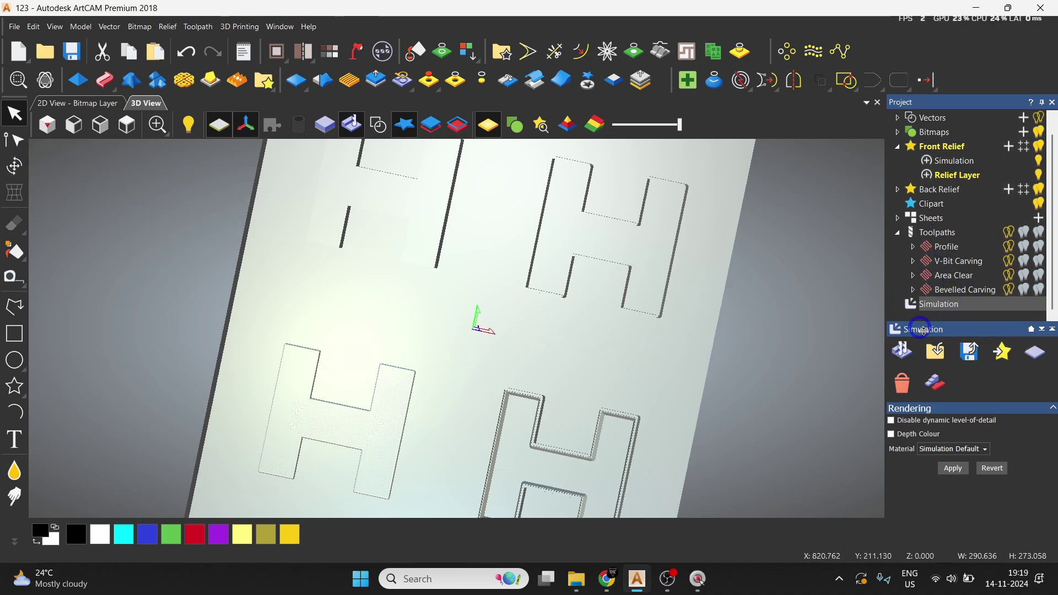
# Reset the simulation to the uncut block and undo the last undoable change.
pyautogui.click(1035, 352)
pyautogui.hotkey('ctrl', 'z')
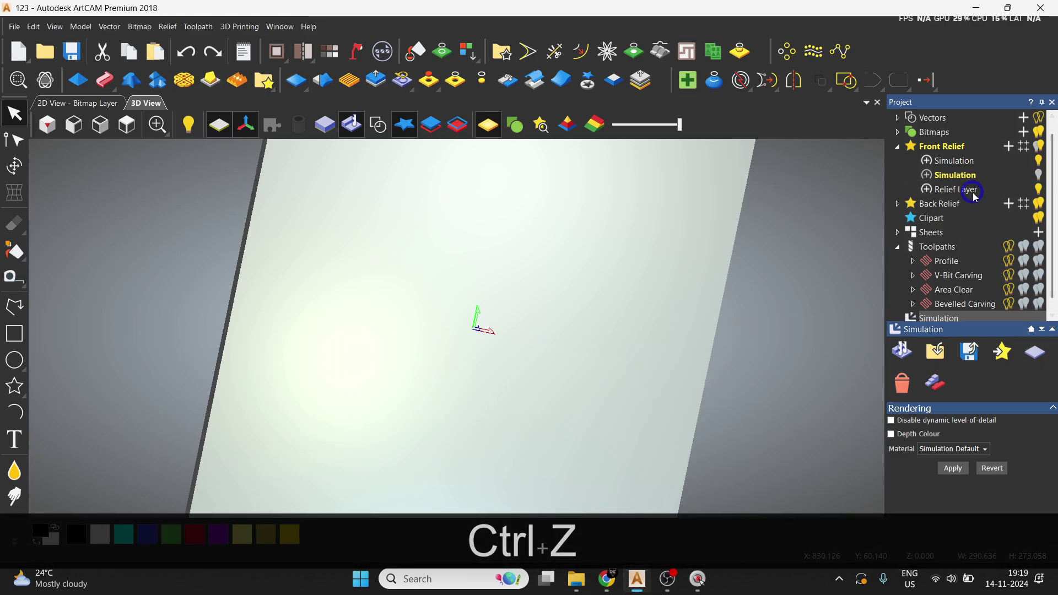
# Make the visible Simulation layer of the Front Relief active and delete the machining simulation.
pyautogui.click(970, 176)
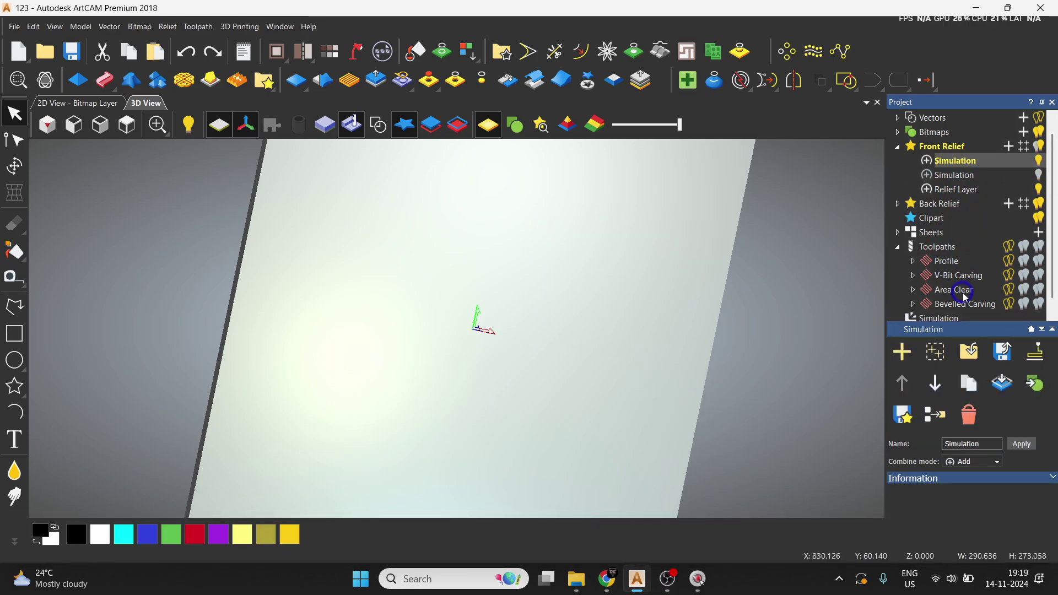
pyautogui.scroll(-1, 950, 300)
pyautogui.click(982, 319)
pyautogui.click(903, 380)
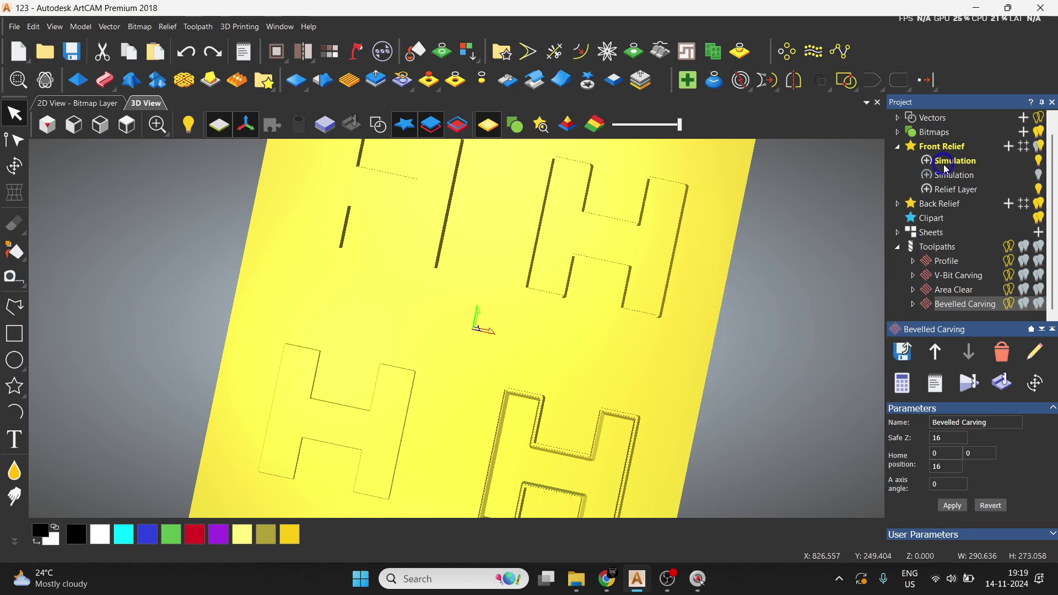
# Inspect the carved H shapes of the relief from a tilted 3D angle and return to the top view.
pyautogui.scroll(3, 404, 344)
pyautogui.press('space')
pyautogui.moveTo(441, 396); pyautogui.dragTo(520, 231)
pyautogui.press('space')
pyautogui.moveTo(583, 427); pyautogui.dragTo(529, 437)
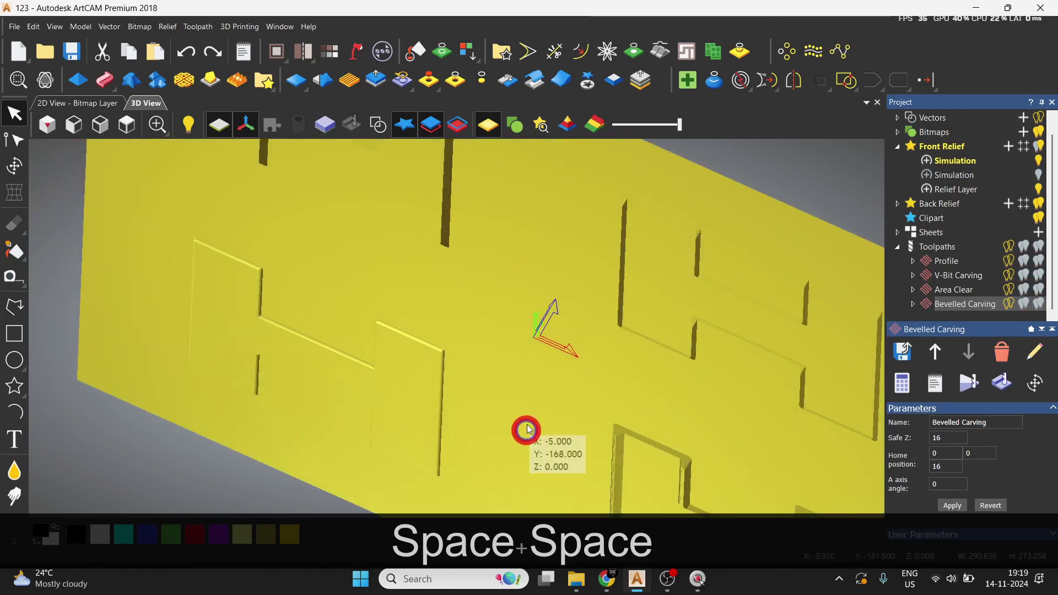
pyautogui.click(127, 124)
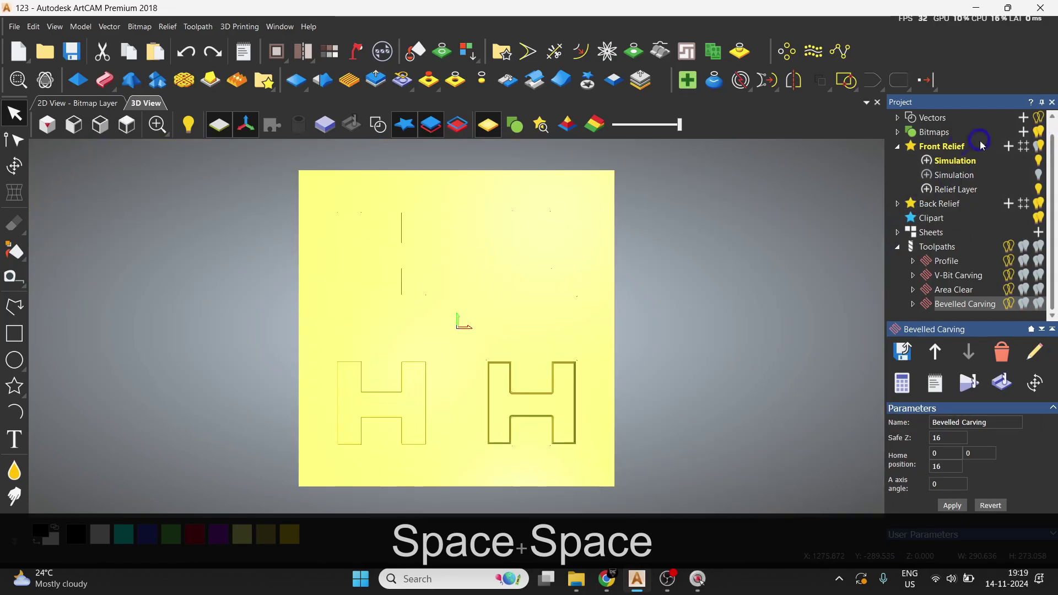
# Delete both Simulation layers from the Front Relief.
pyautogui.rightClick(955, 168)
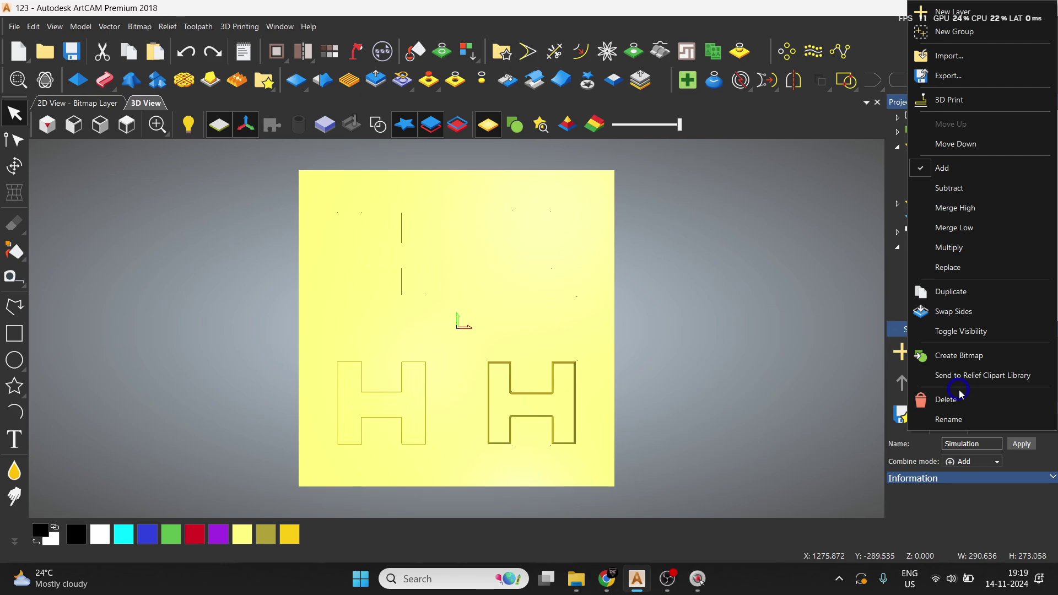
pyautogui.click(961, 399)
pyautogui.rightClick(956, 171)
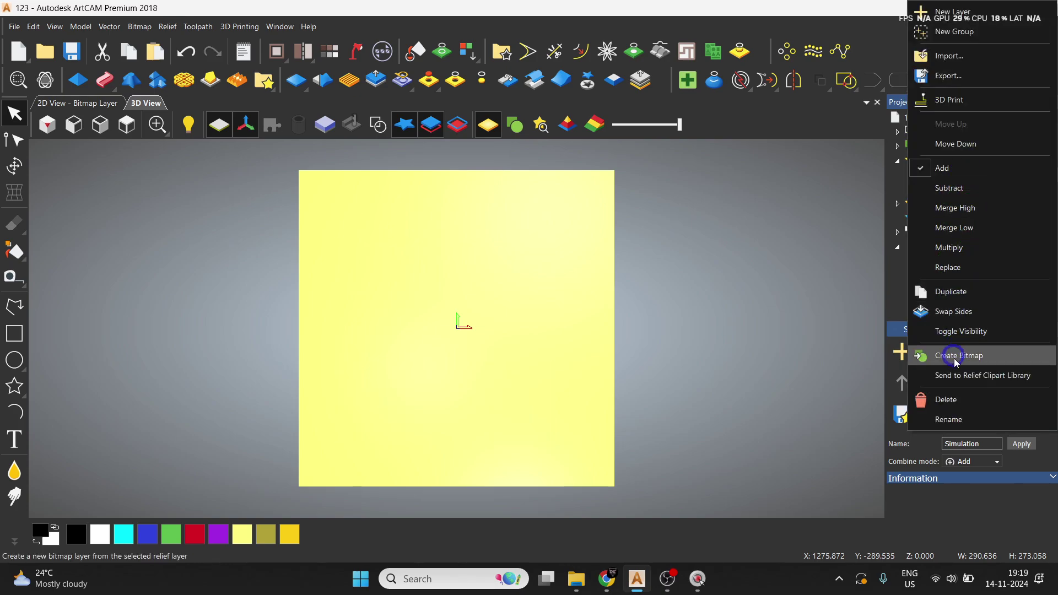
pyautogui.click(955, 400)
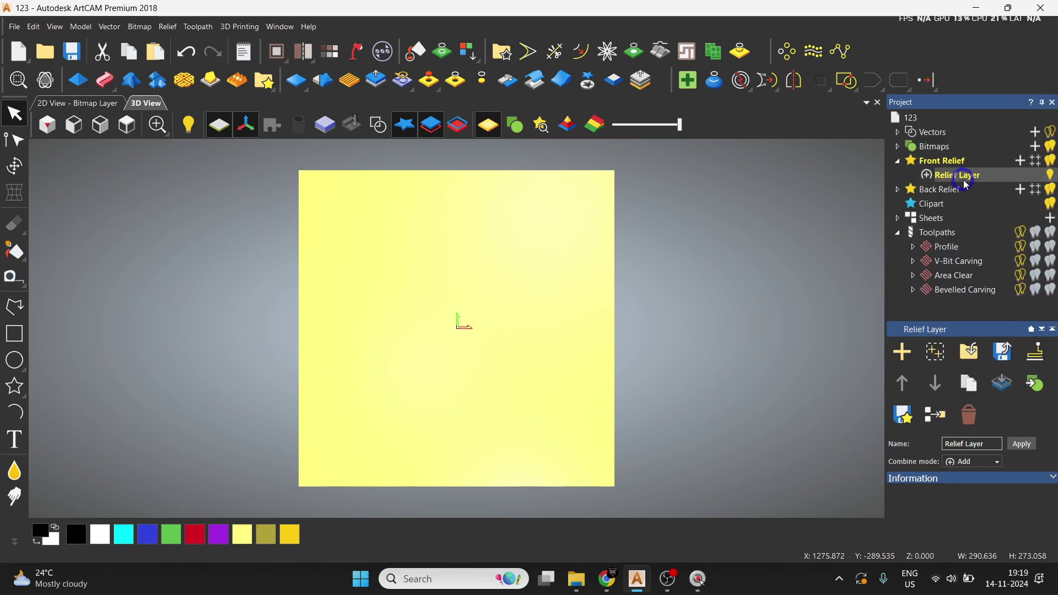
# Simulate the Profile toolpath alone and view the cut H in the tilted 3D view.
pyautogui.click(935, 233)
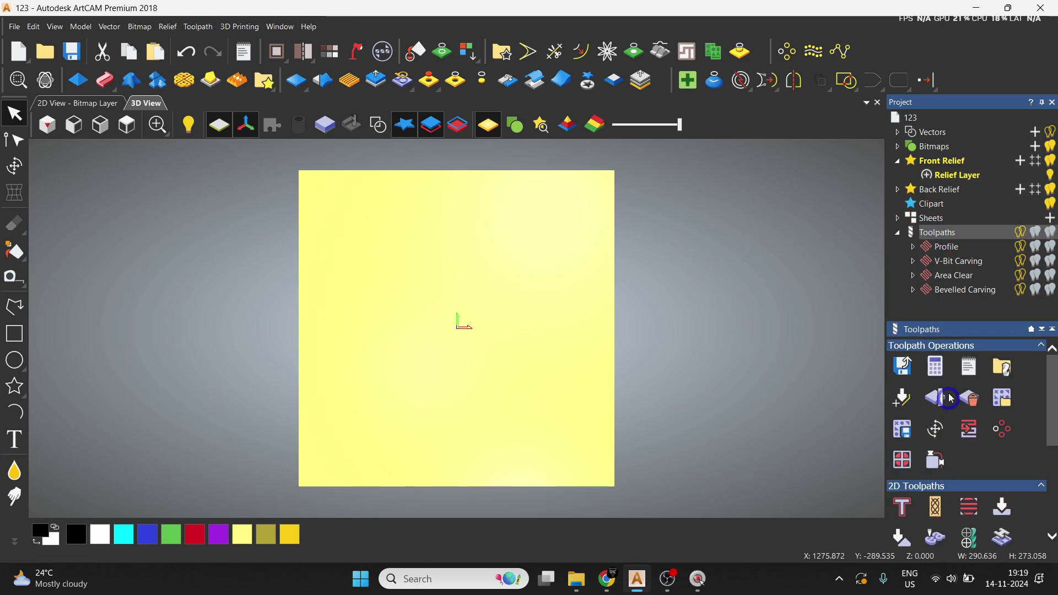
pyautogui.click(949, 247)
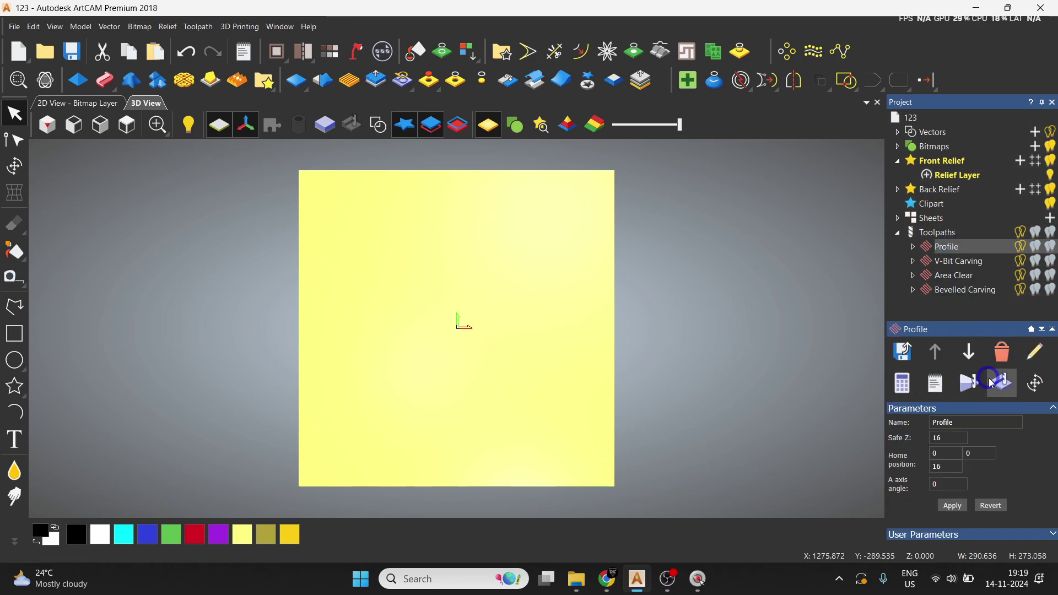
pyautogui.click(965, 392)
pyautogui.click(606, 403)
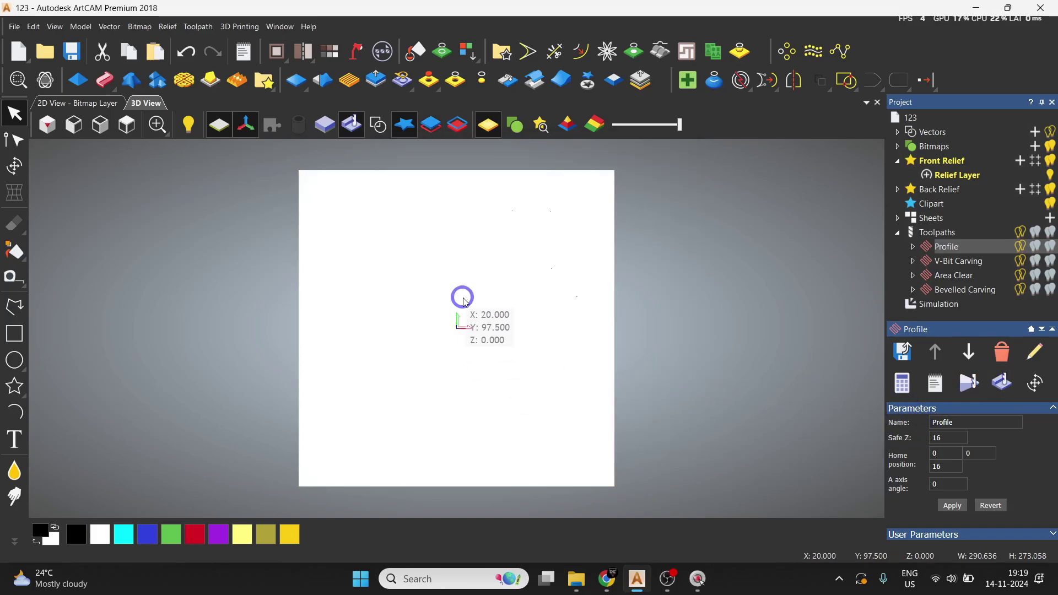
pyautogui.scroll(1, 462, 299)
pyautogui.press('space')
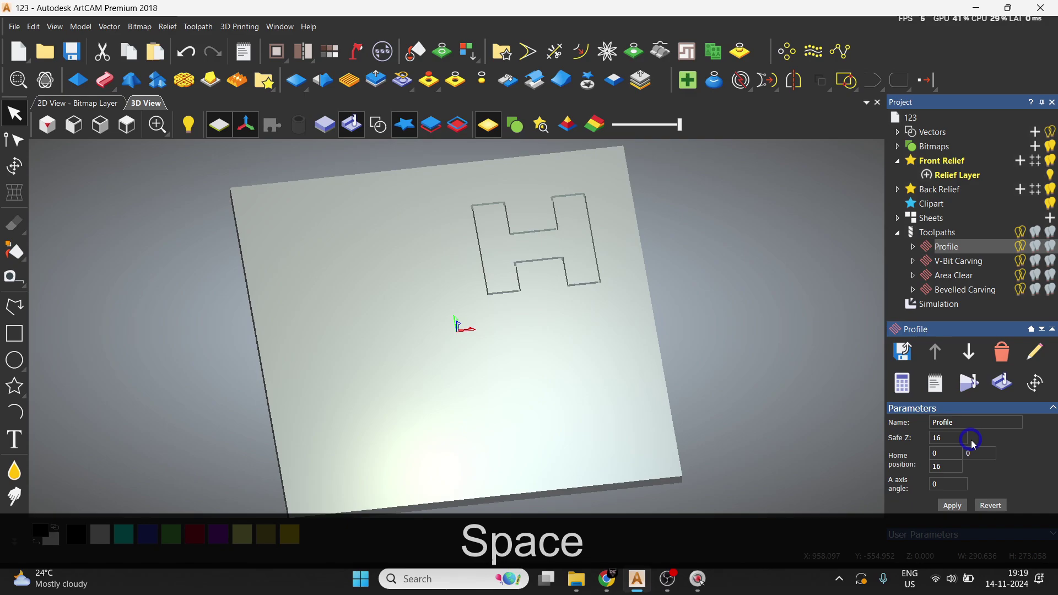
# Simulate all toolpaths together and create a relief layer from the simulation result.
pyautogui.click(929, 305)
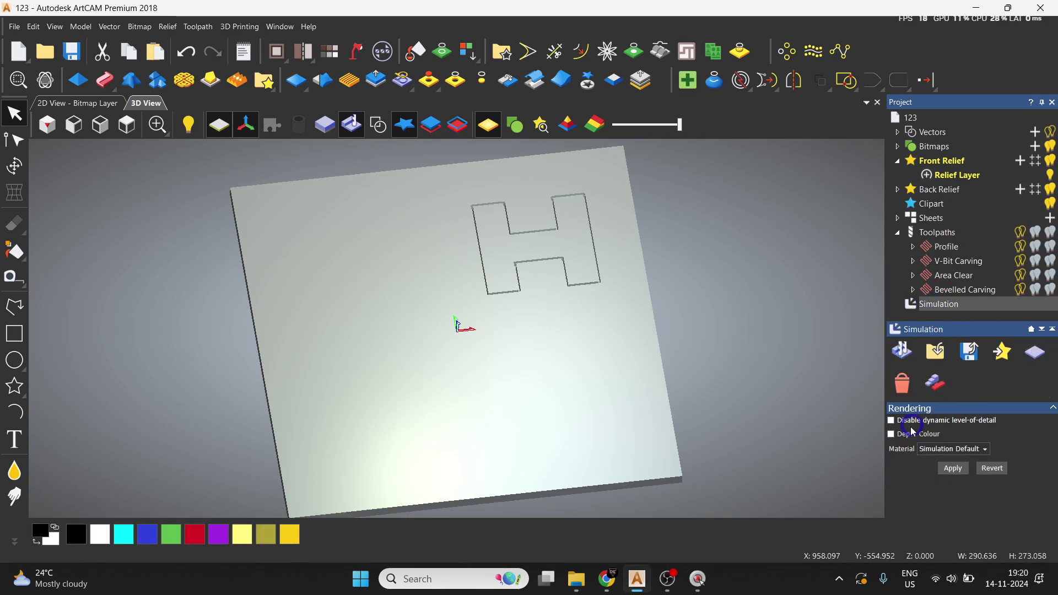
pyautogui.click(902, 352)
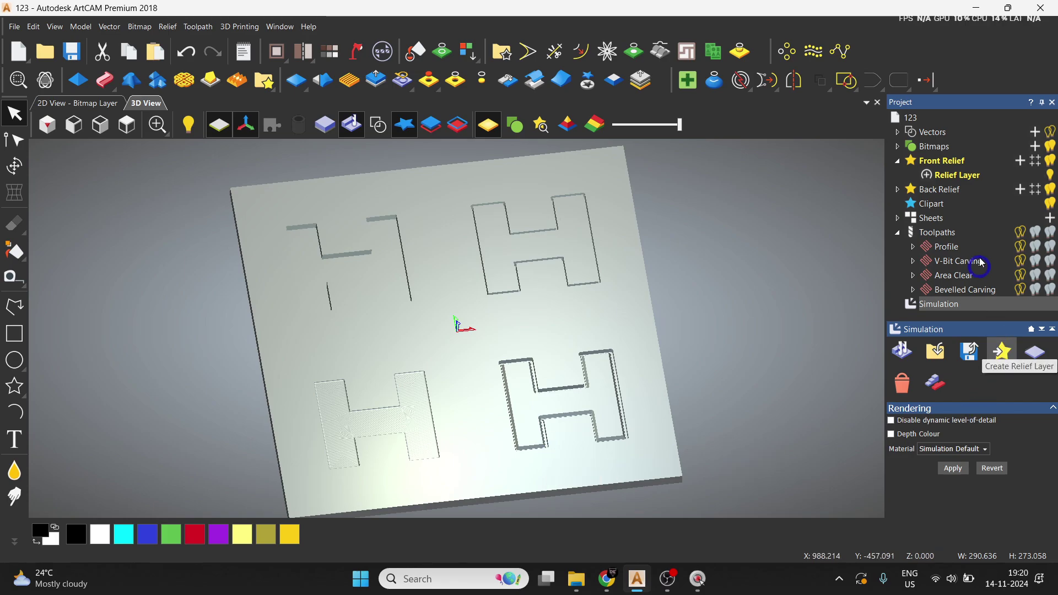
pyautogui.click(1010, 361)
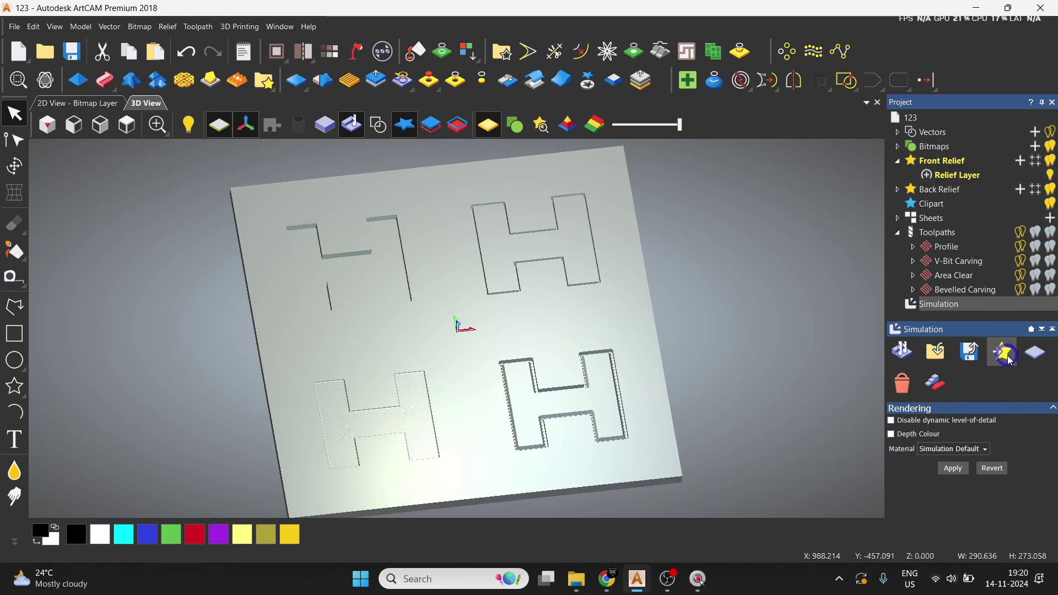
# Make the new Simulation relief layer active and delete the machining simulation itself.
pyautogui.click(949, 177)
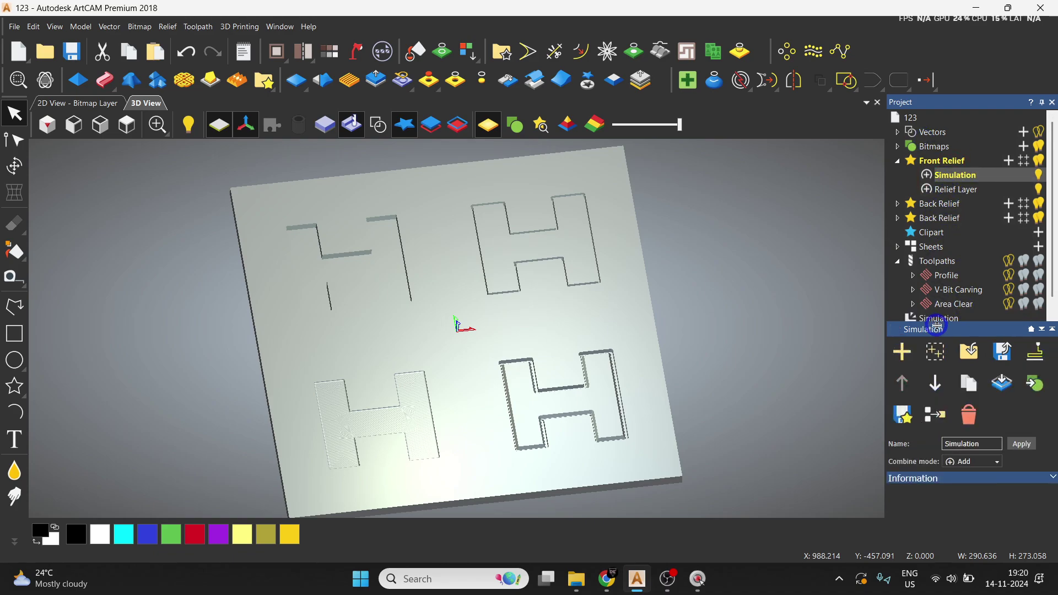
pyautogui.scroll(-1, 950, 308)
pyautogui.click(945, 304)
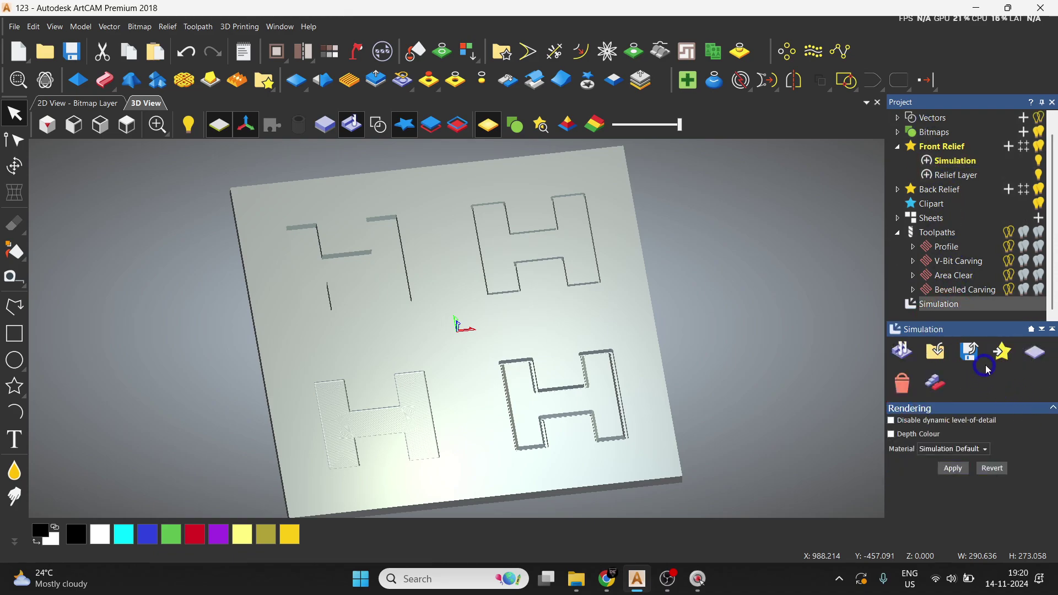
pyautogui.click(904, 384)
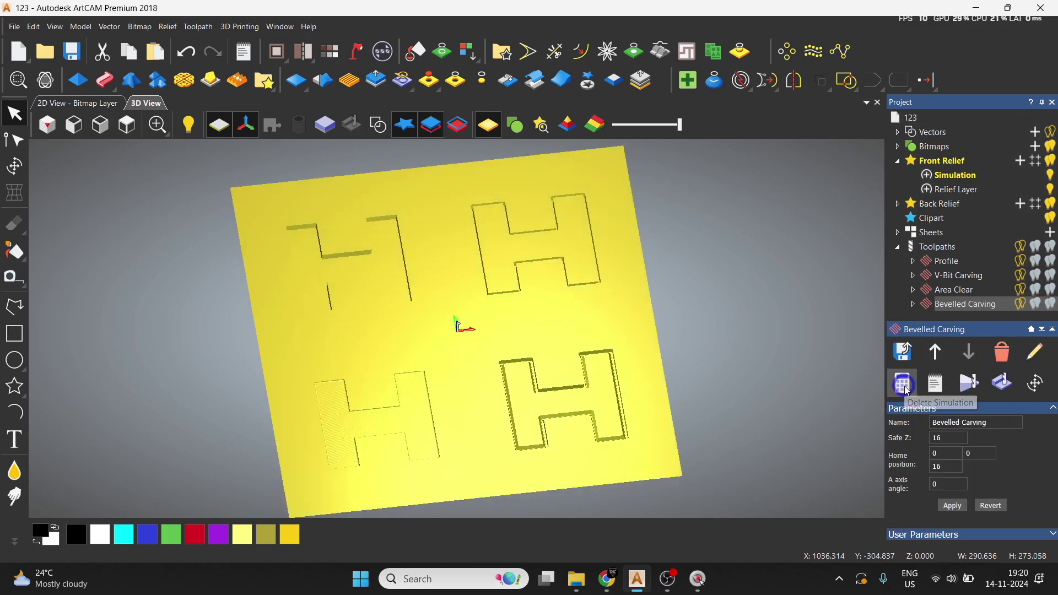
# Inspect the carved relief at an angle, make the plain Relief Layer active, and hide the Simulation relief layer.
pyautogui.scroll(2, 319, 378)
pyautogui.press('space')
pyautogui.moveTo(482, 397); pyautogui.dragTo(506, 416)
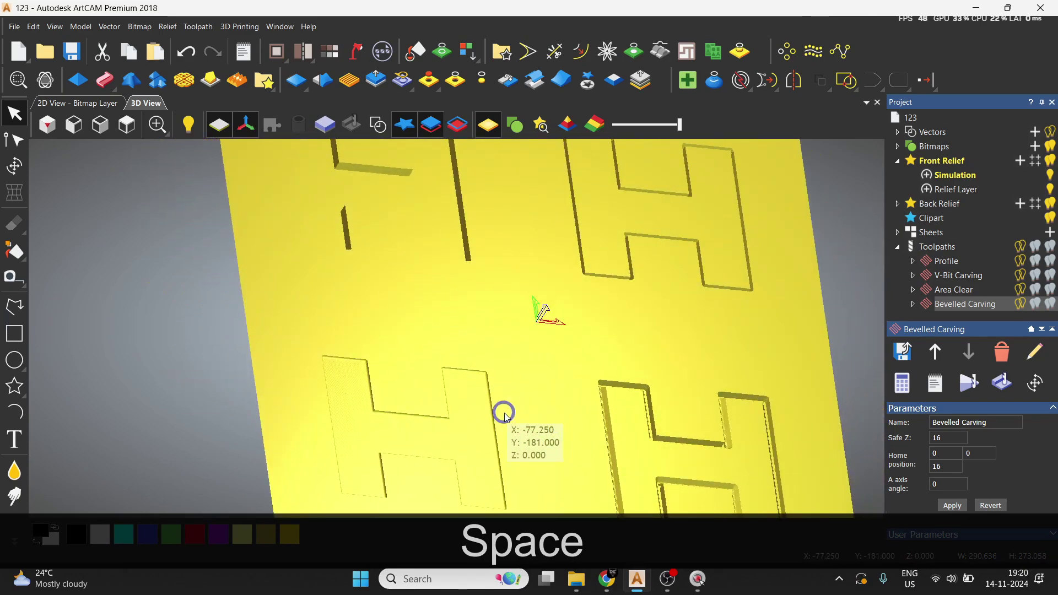
pyautogui.click(956, 189)
pyautogui.click(1049, 175)
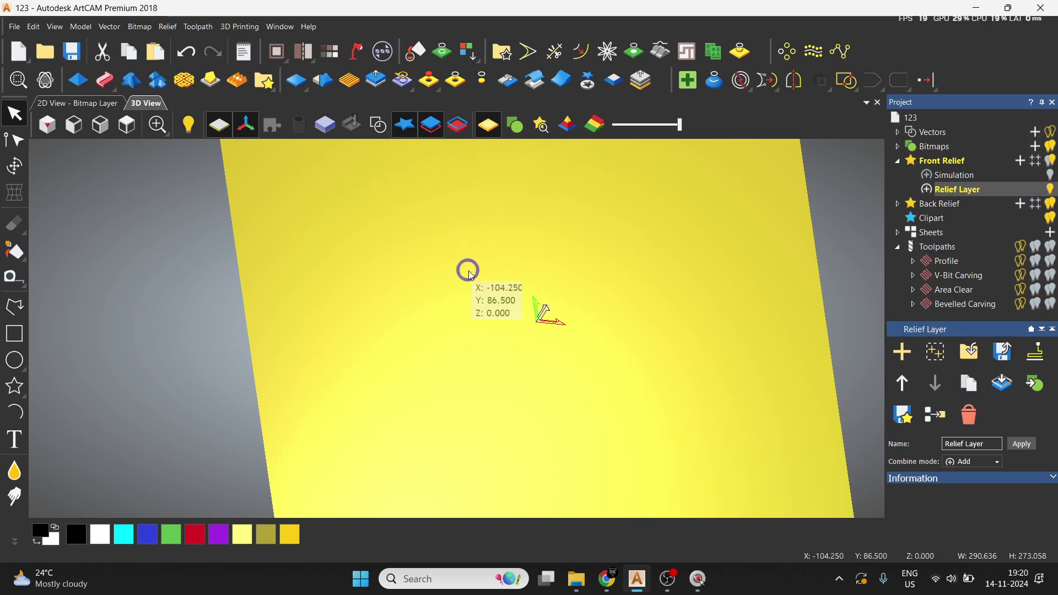
# Make the Simulation relief layer active and visible, and delete it from the Front Relief.
pyautogui.click(945, 189)
pyautogui.click(954, 179)
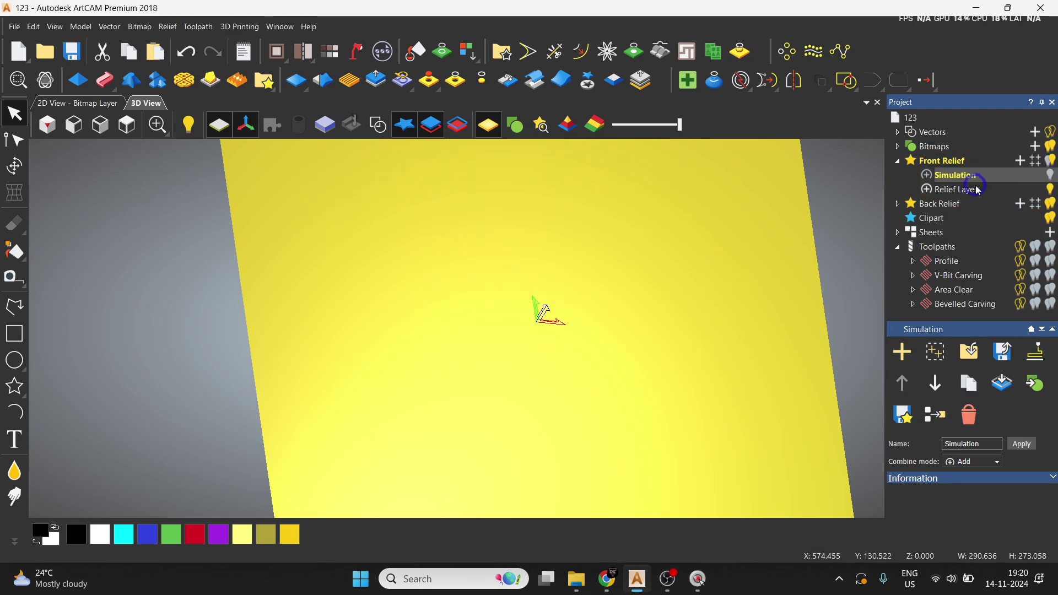
pyautogui.rightClick(978, 175)
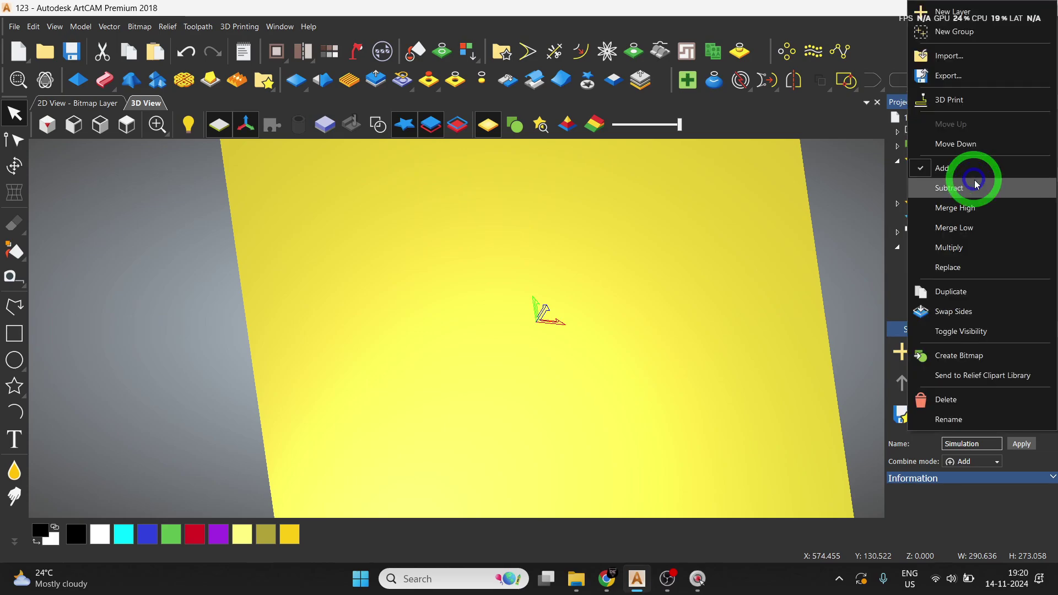
pyautogui.click(867, 186)
pyautogui.click(1050, 175)
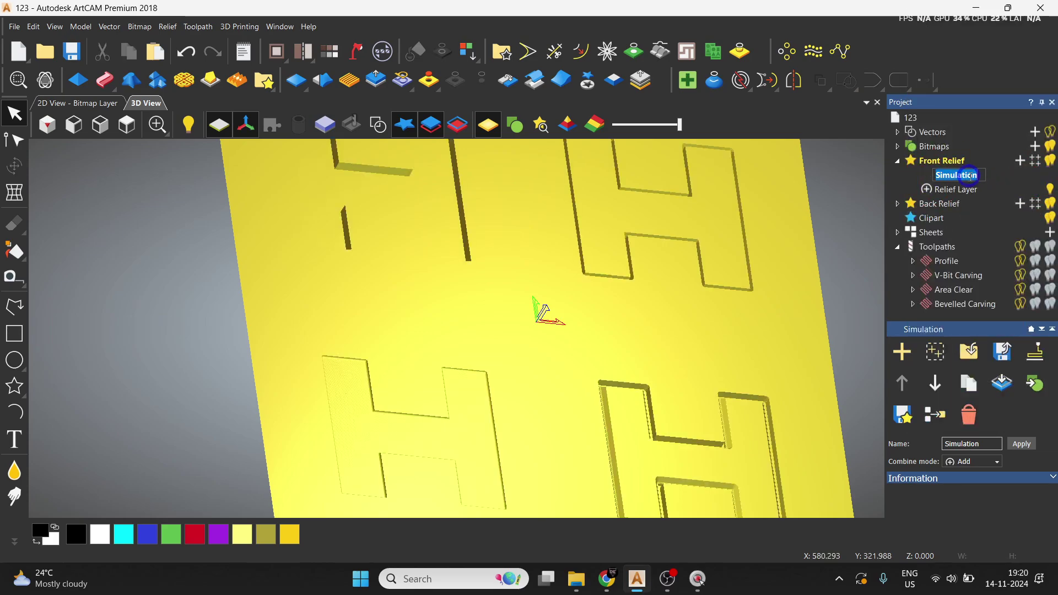
pyautogui.rightClick(983, 186)
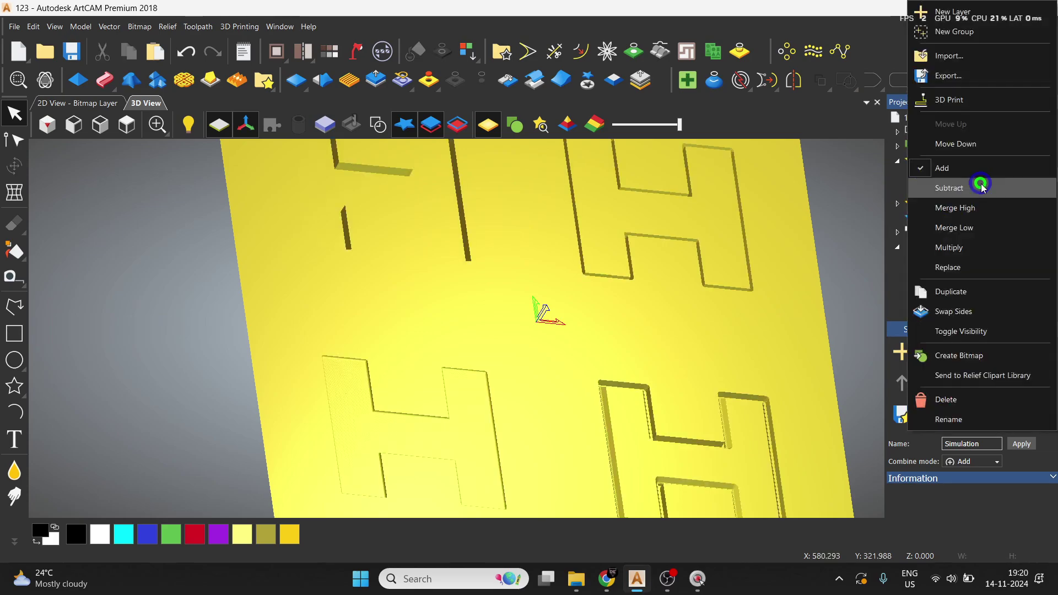
pyautogui.click(956, 400)
pyautogui.click(929, 218)
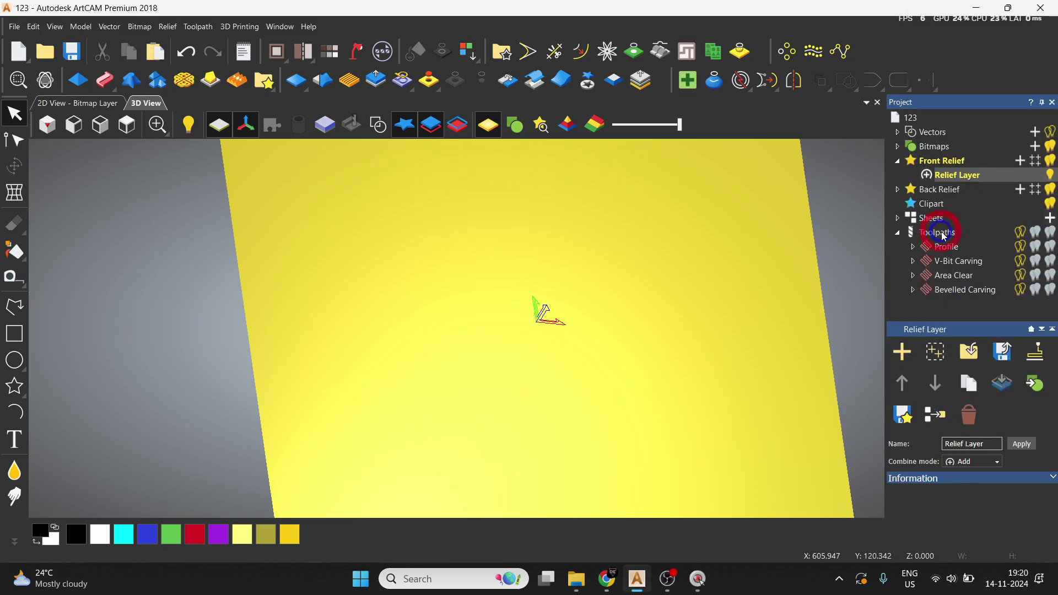
# Simulate the Profile toolpath on the whole model at Standard resolution, and simulate all the other toolpaths on the same block.
pyautogui.click(938, 232)
pyautogui.click(974, 249)
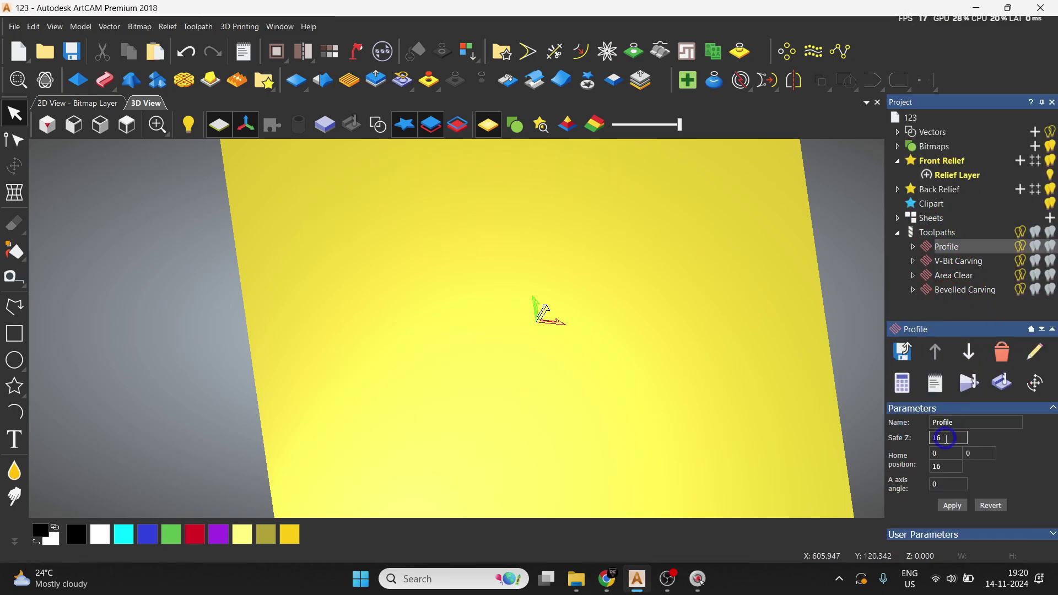
pyautogui.click(612, 406)
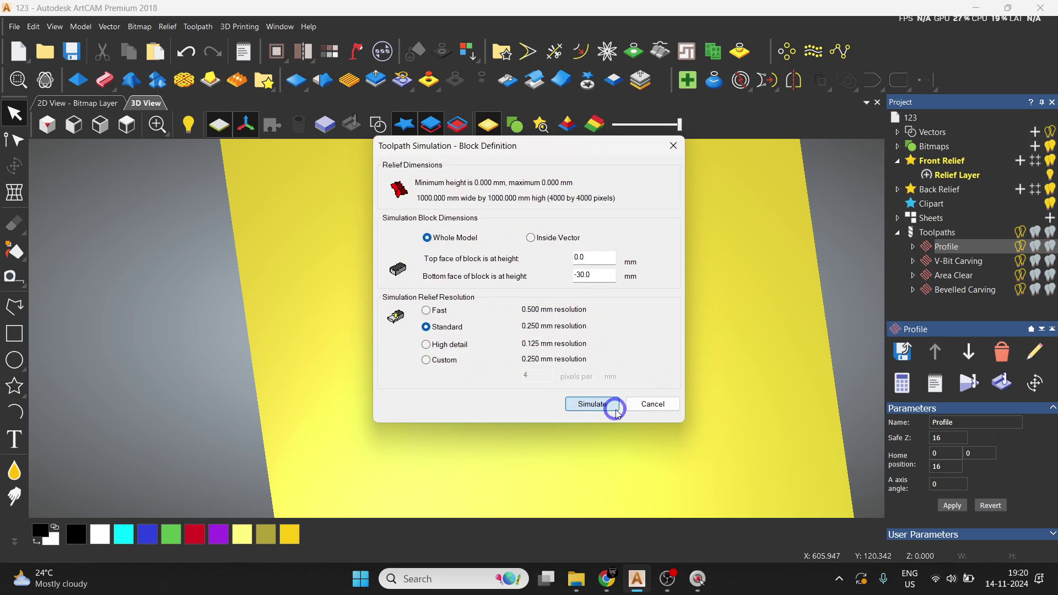
pyautogui.click(962, 300)
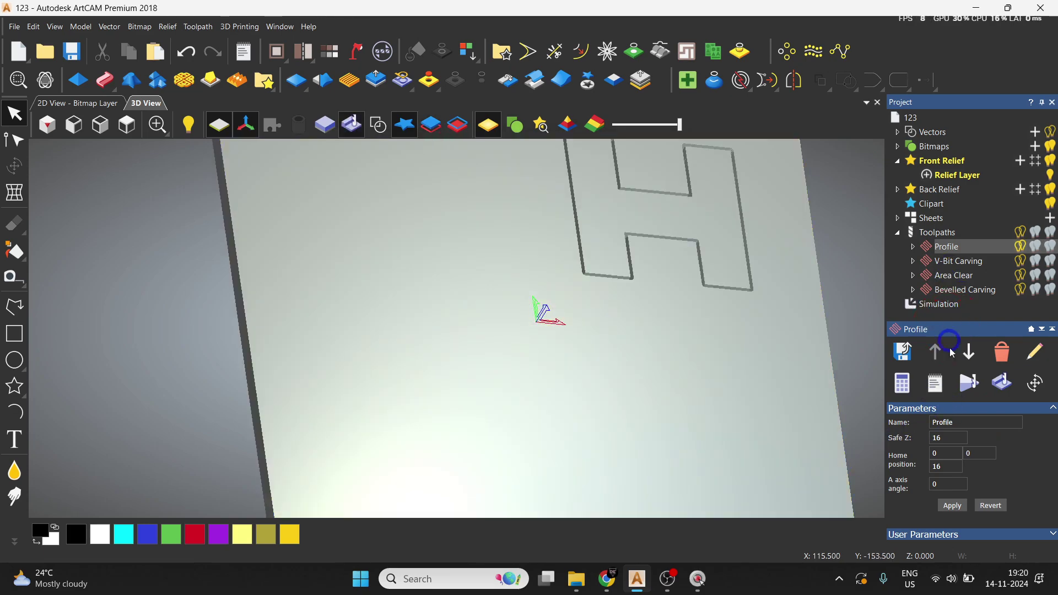
pyautogui.click(903, 358)
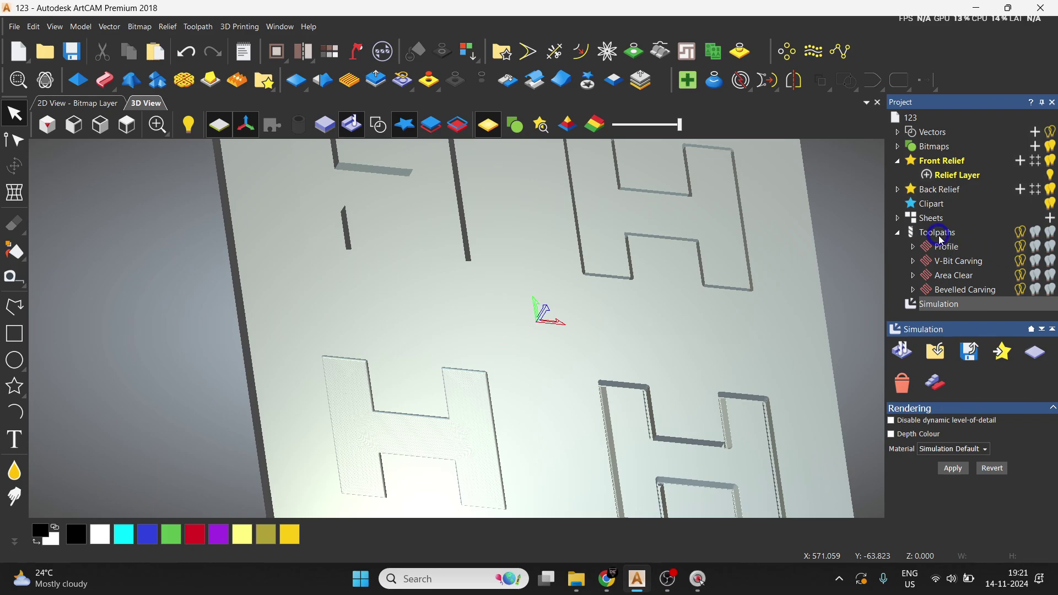
# Examine the 2D toolpath, 3D toolpath and simulation tools available for the Toolpaths group.
pyautogui.click(956, 232)
pyautogui.scroll(-5, 962, 407)
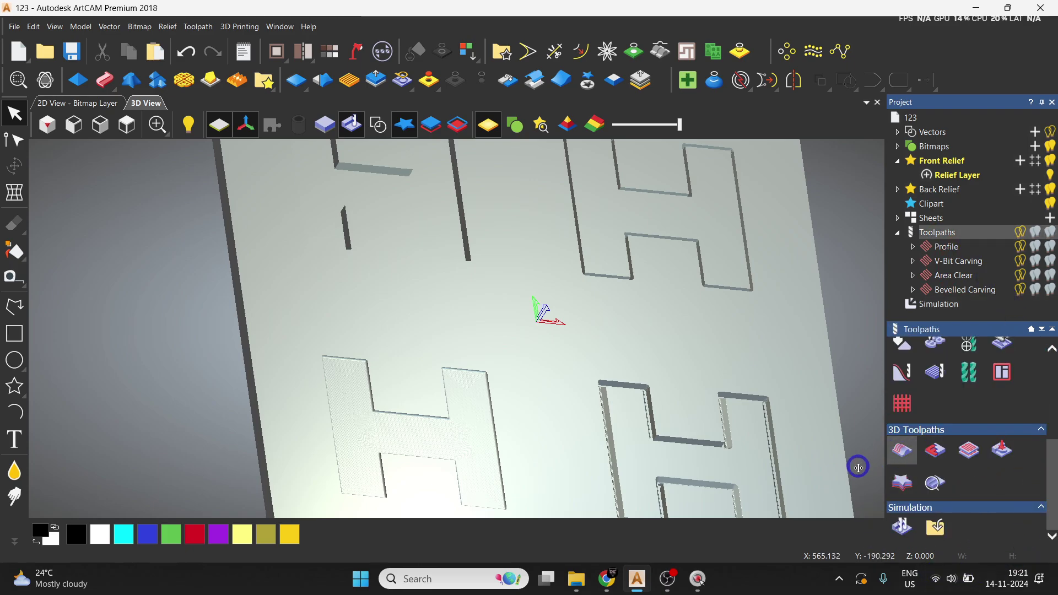
pyautogui.scroll(3, 950, 466)
pyautogui.scroll(-1, 952, 466)
pyautogui.scroll(1, 955, 468)
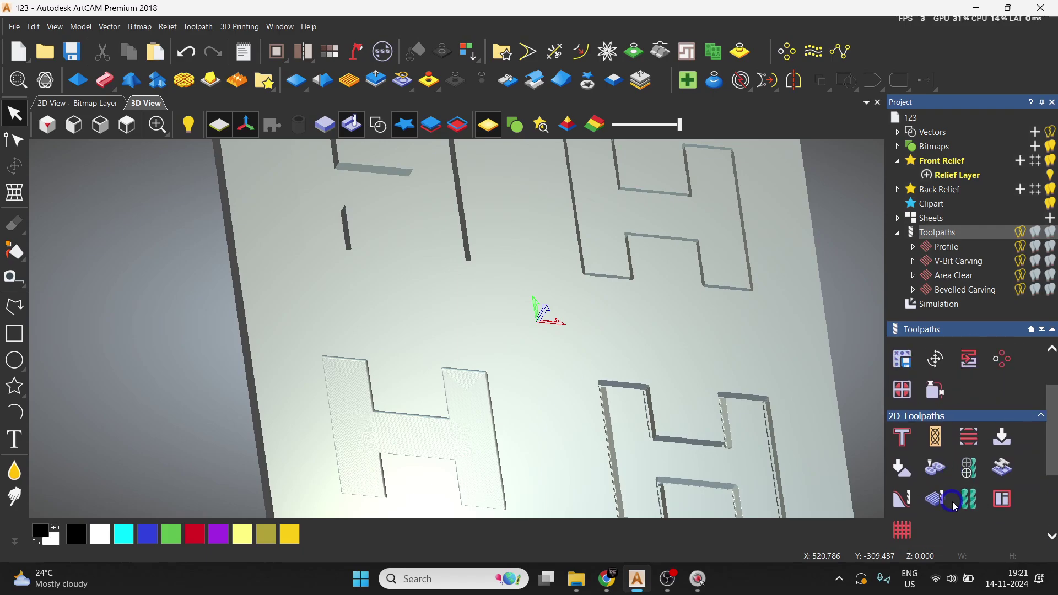
pyautogui.scroll(-2, 967, 462)
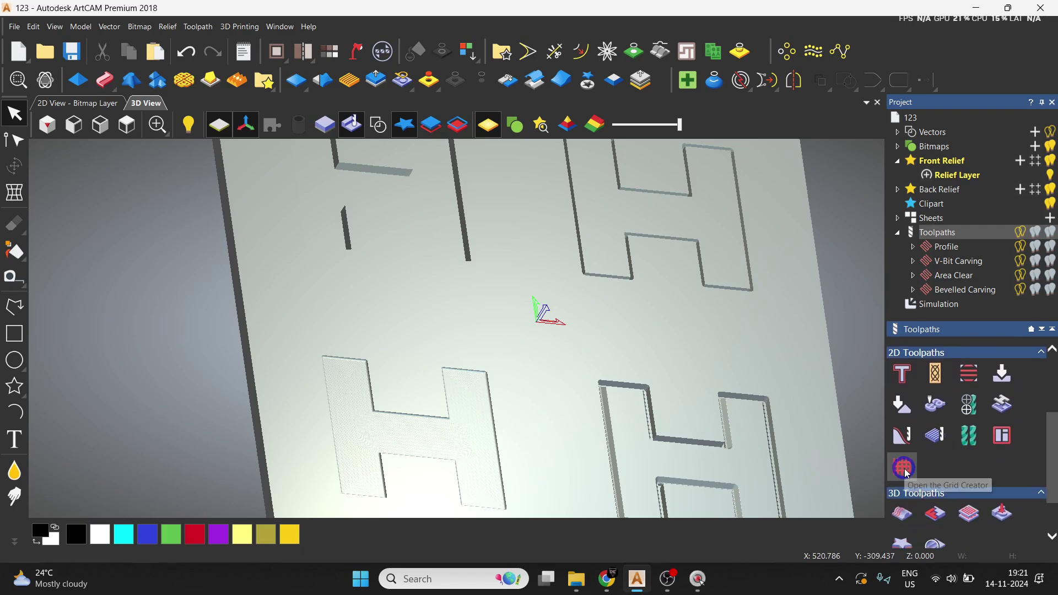